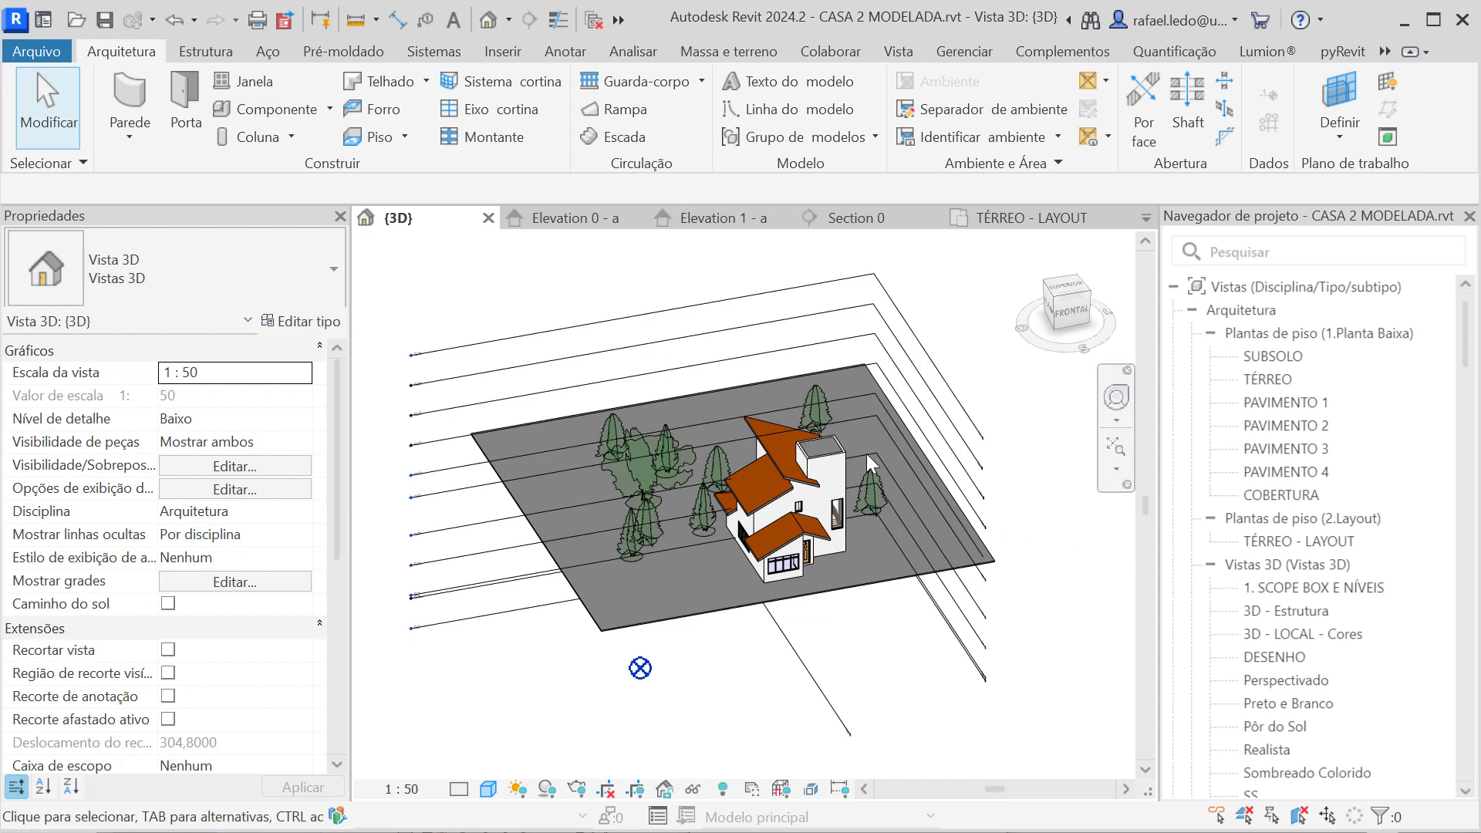
{"action": "scroll", "coordinate": [866, 454], "scroll_direction": "up", "scroll_amount": 1}
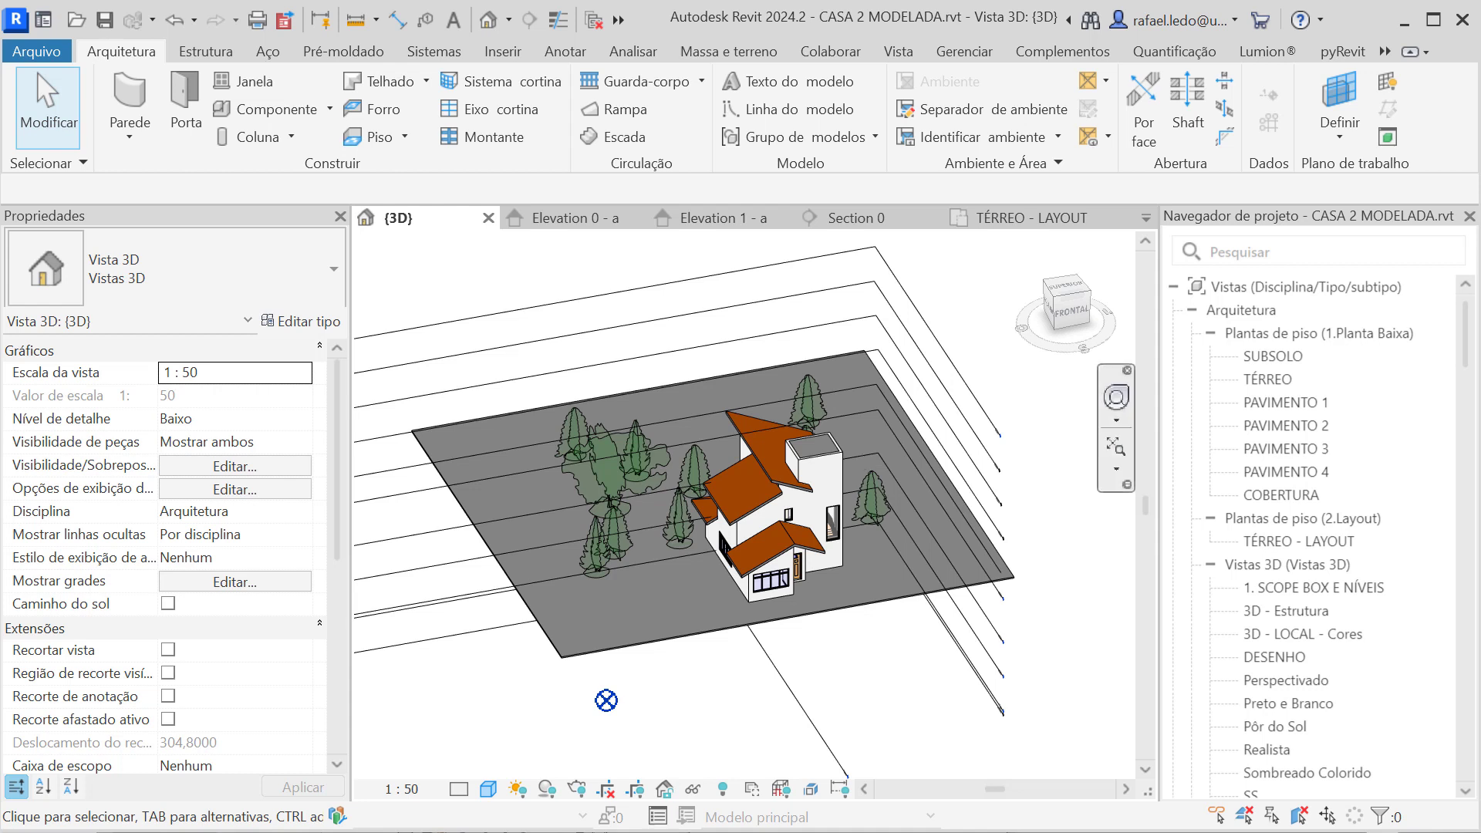
{"action": "scroll", "coordinate": [795, 465], "scroll_direction": "up", "scroll_amount": 3}
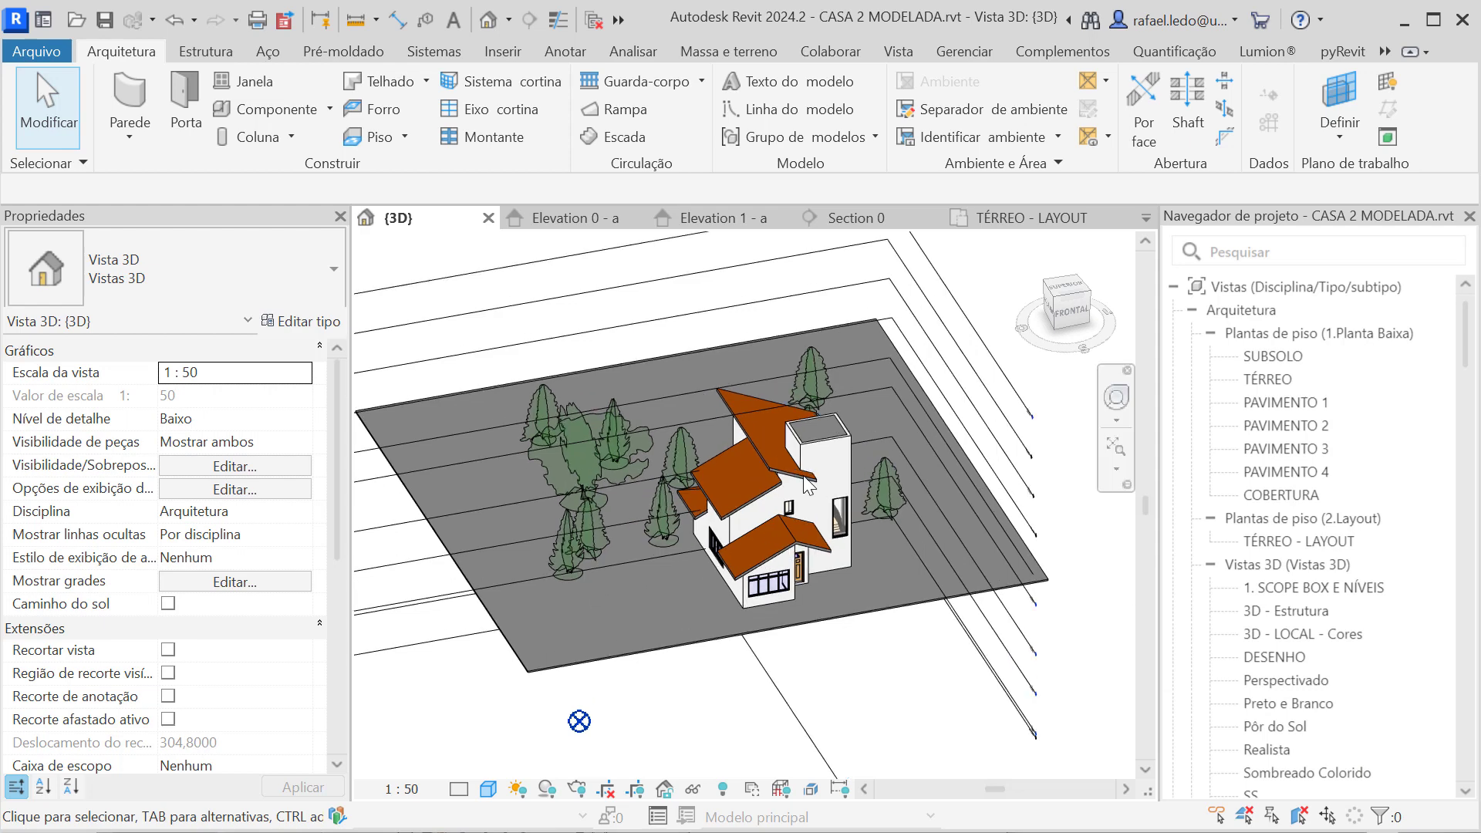
{"action": "scroll", "coordinate": [686, 464], "scroll_direction": "down", "scroll_amount": 2}
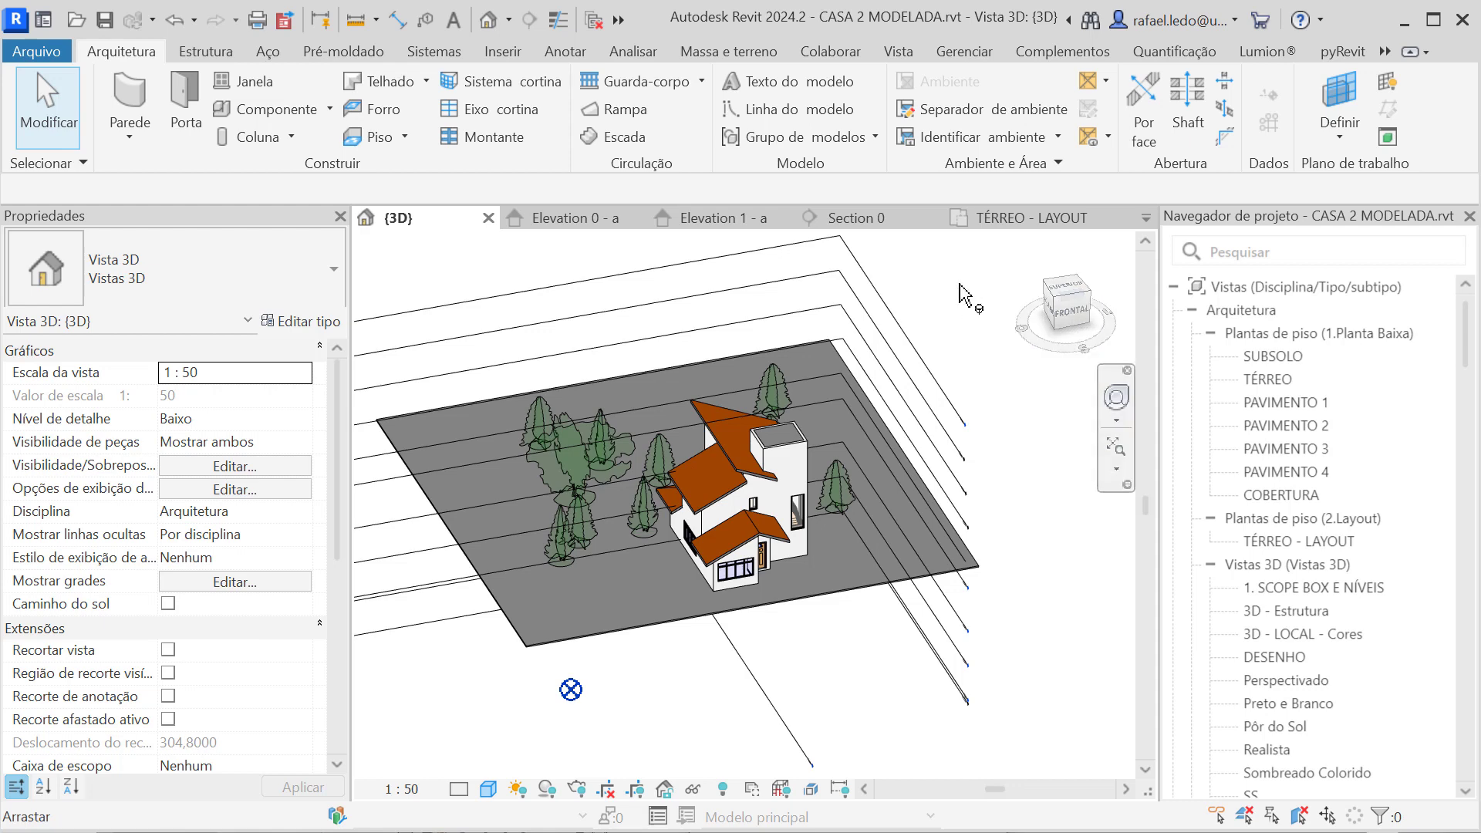
{"action": "scroll", "coordinate": [872, 354], "scroll_direction": "up", "scroll_amount": 2}
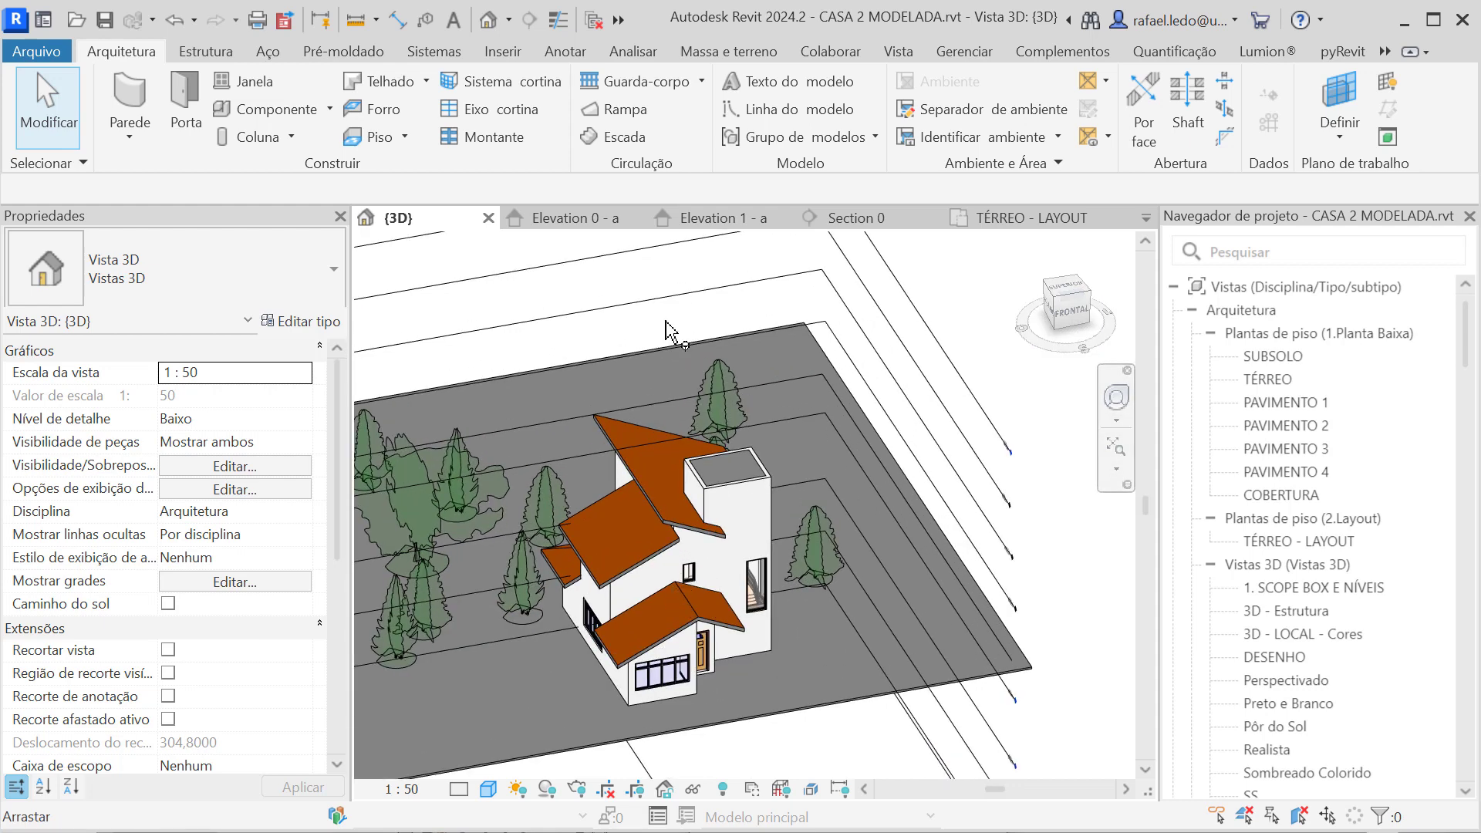
- Open the TÉRREO floor plan from the 1.Planta Baixa group and dismiss the save reminder without saving
{"action": "double_click", "coordinate": [1279, 381]}
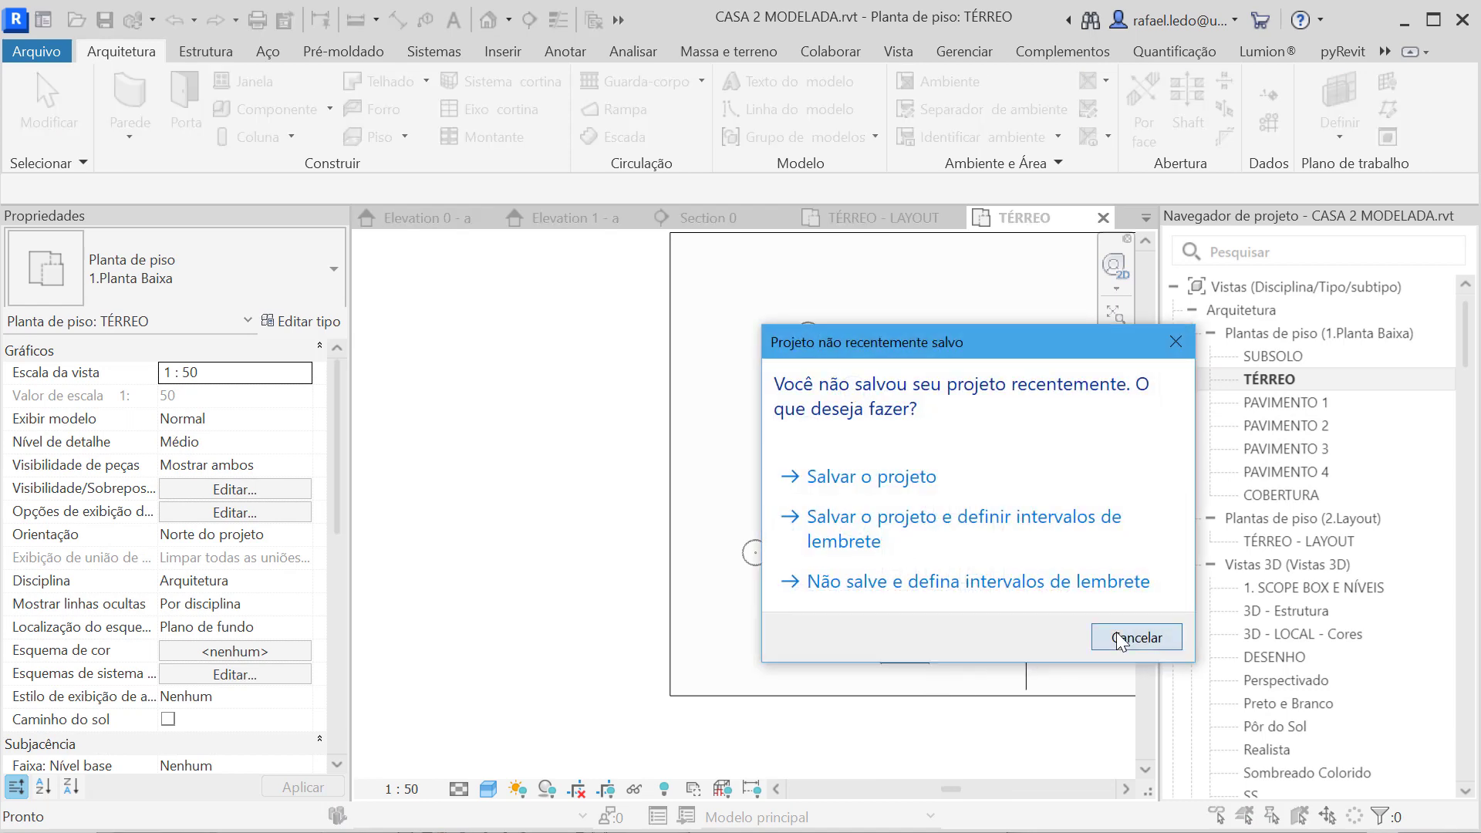
{"action": "left_click", "coordinate": [1133, 638]}
{"action": "scroll", "coordinate": [910, 671], "scroll_direction": "up", "scroll_amount": 5}
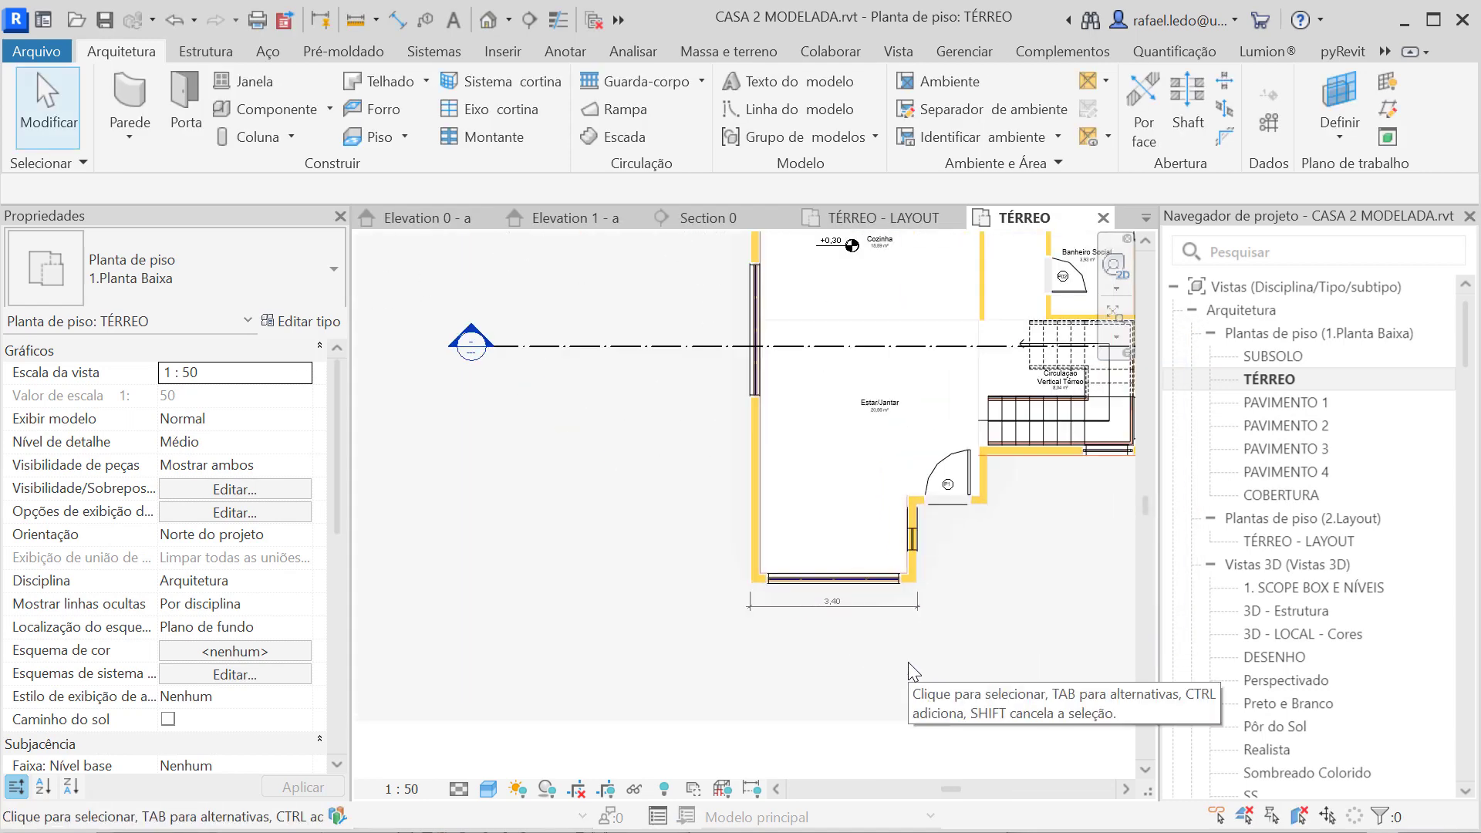
{"action": "scroll", "coordinate": [910, 671], "scroll_direction": "up", "scroll_amount": 5}
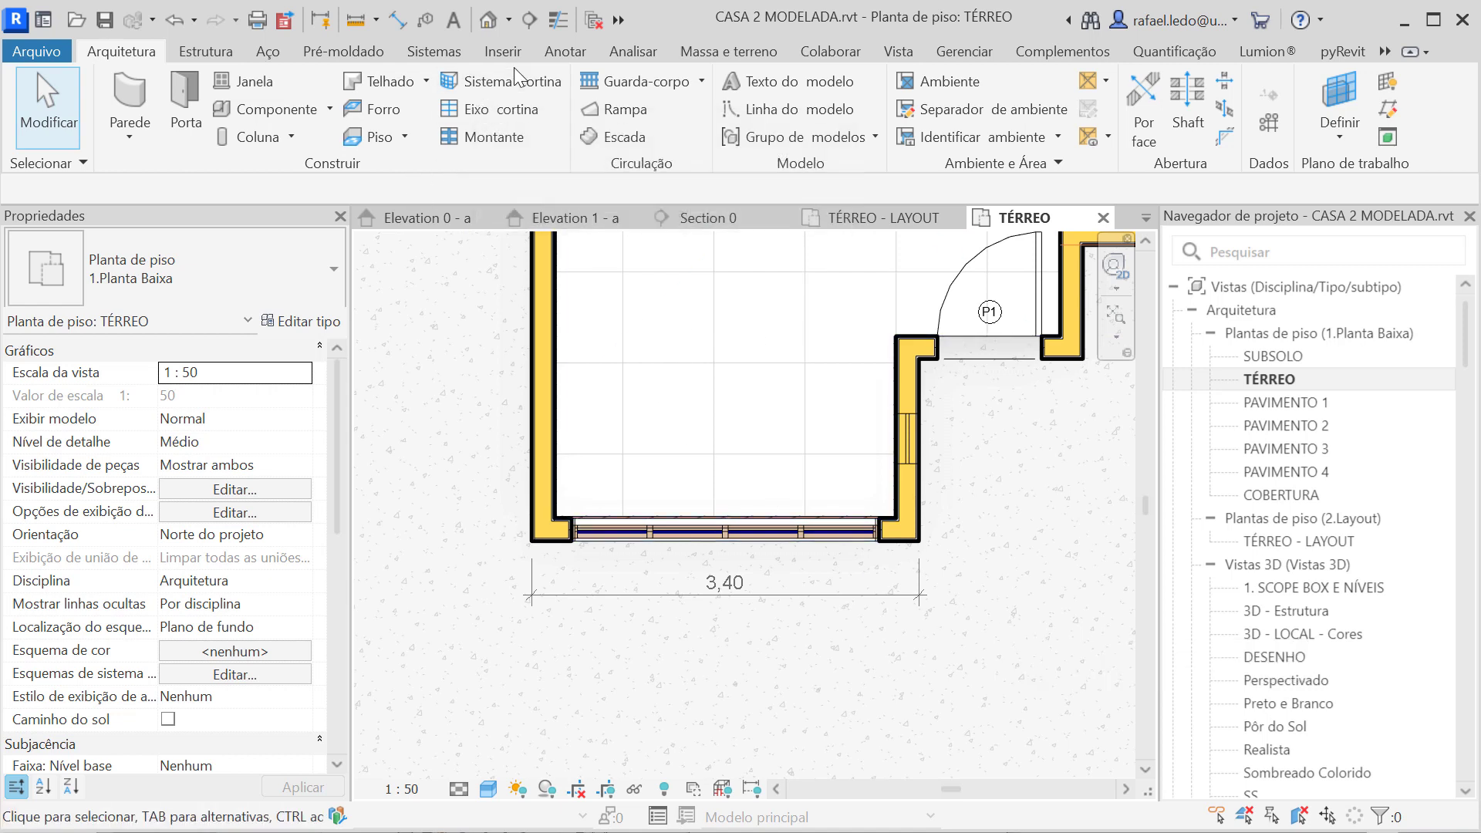
- Turn on the thin lines display (Linhas finas) and compare the wall and window line thickness in the floor plan
{"action": "left_click", "coordinate": [889, 55]}
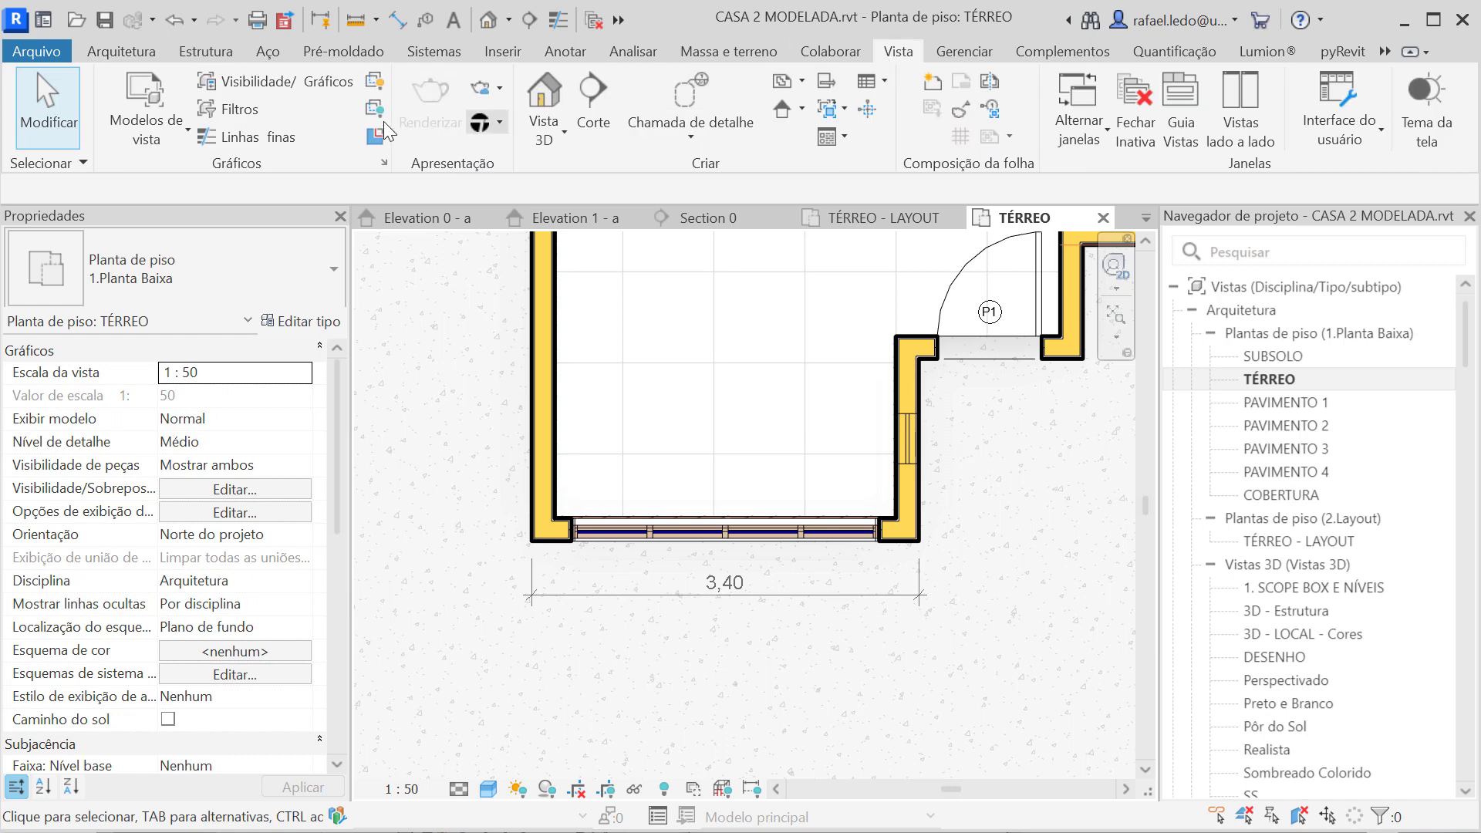
{"action": "left_click", "coordinate": [230, 141]}
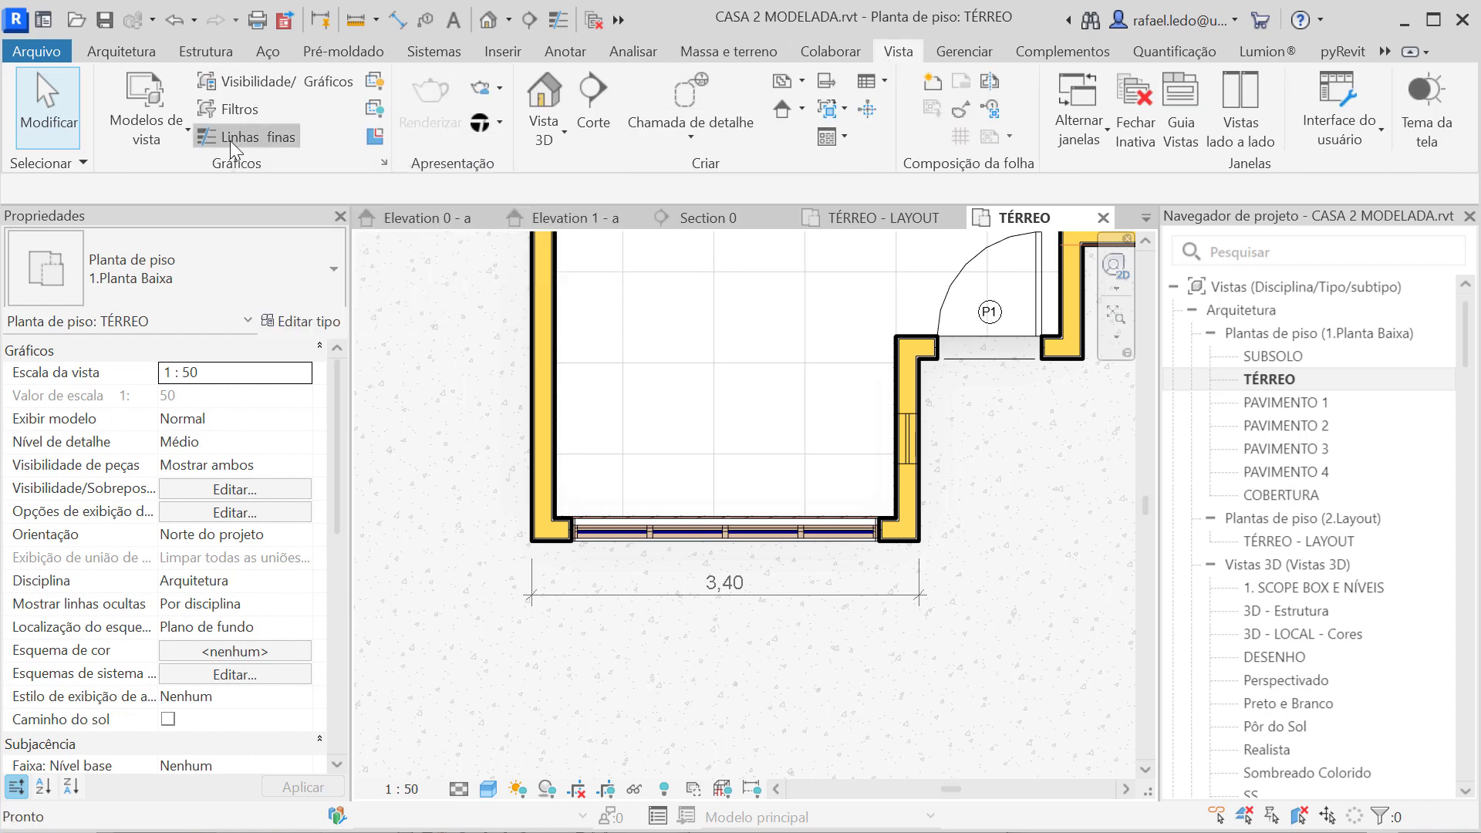
{"action": "scroll", "coordinate": [540, 570], "scroll_direction": "up", "scroll_amount": 5}
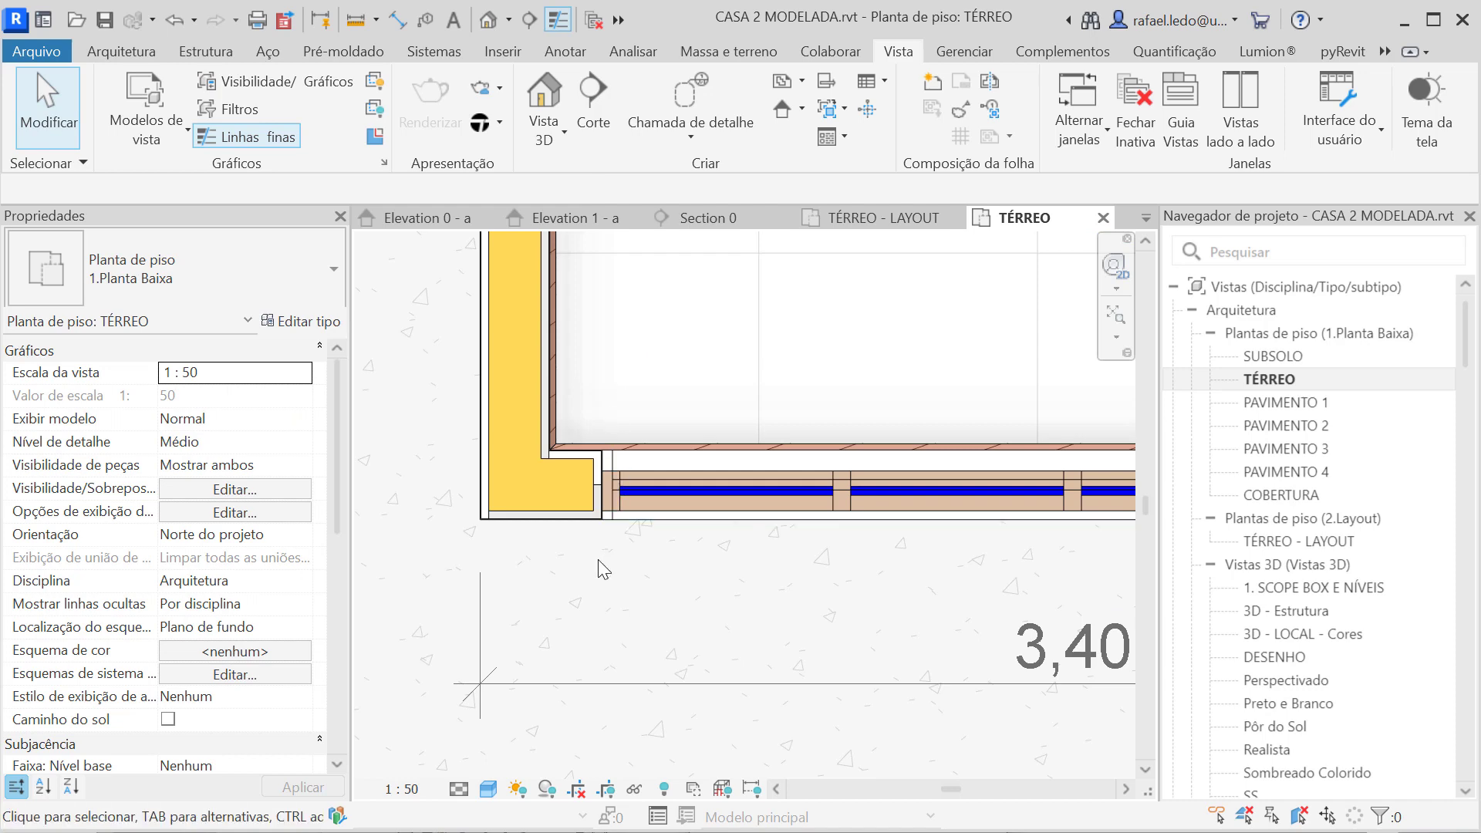
{"action": "scroll", "coordinate": [585, 632], "scroll_direction": "down", "scroll_amount": 6}
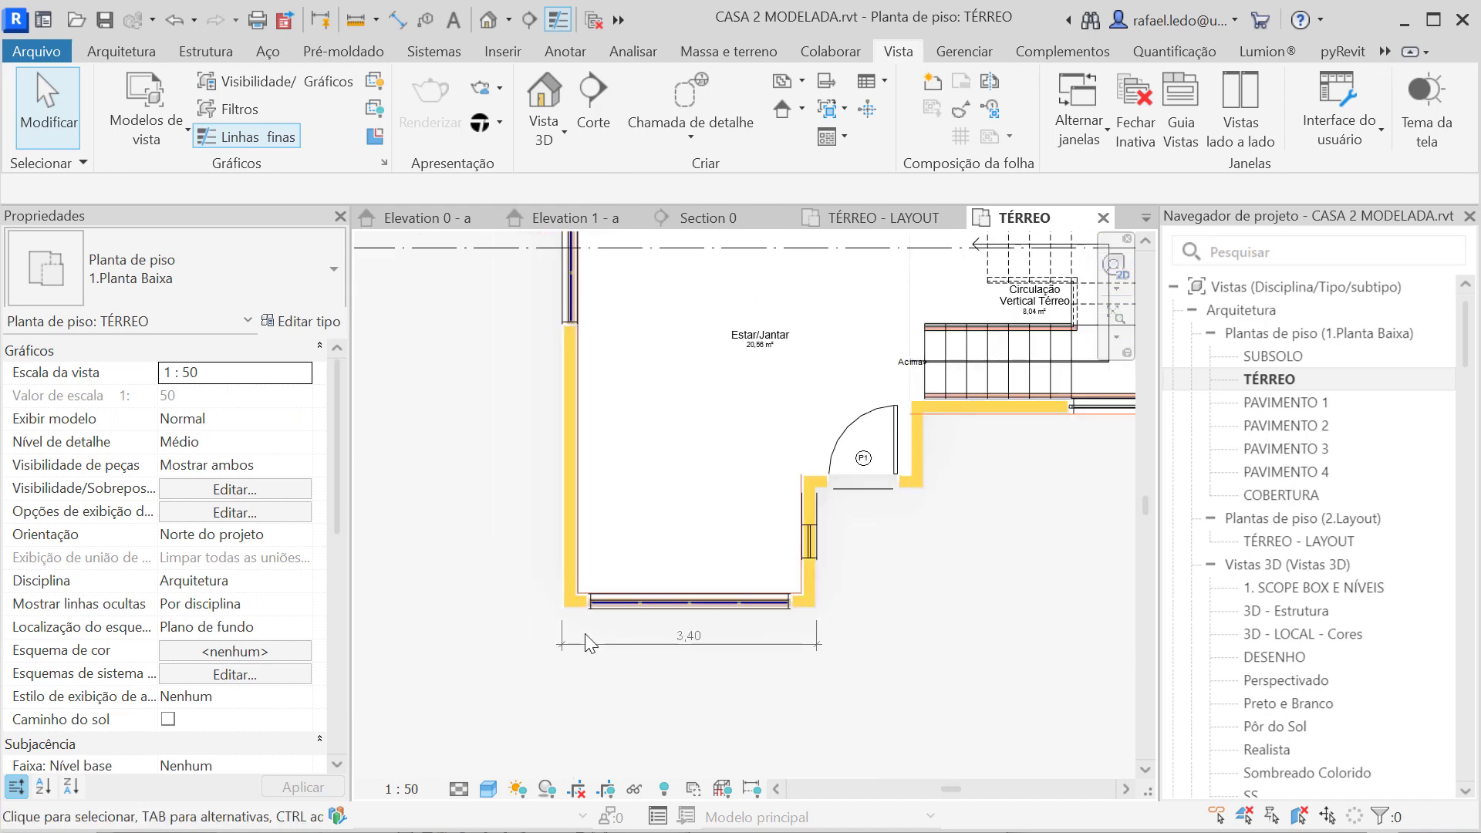
{"action": "scroll", "coordinate": [617, 515], "scroll_direction": "up", "scroll_amount": 4}
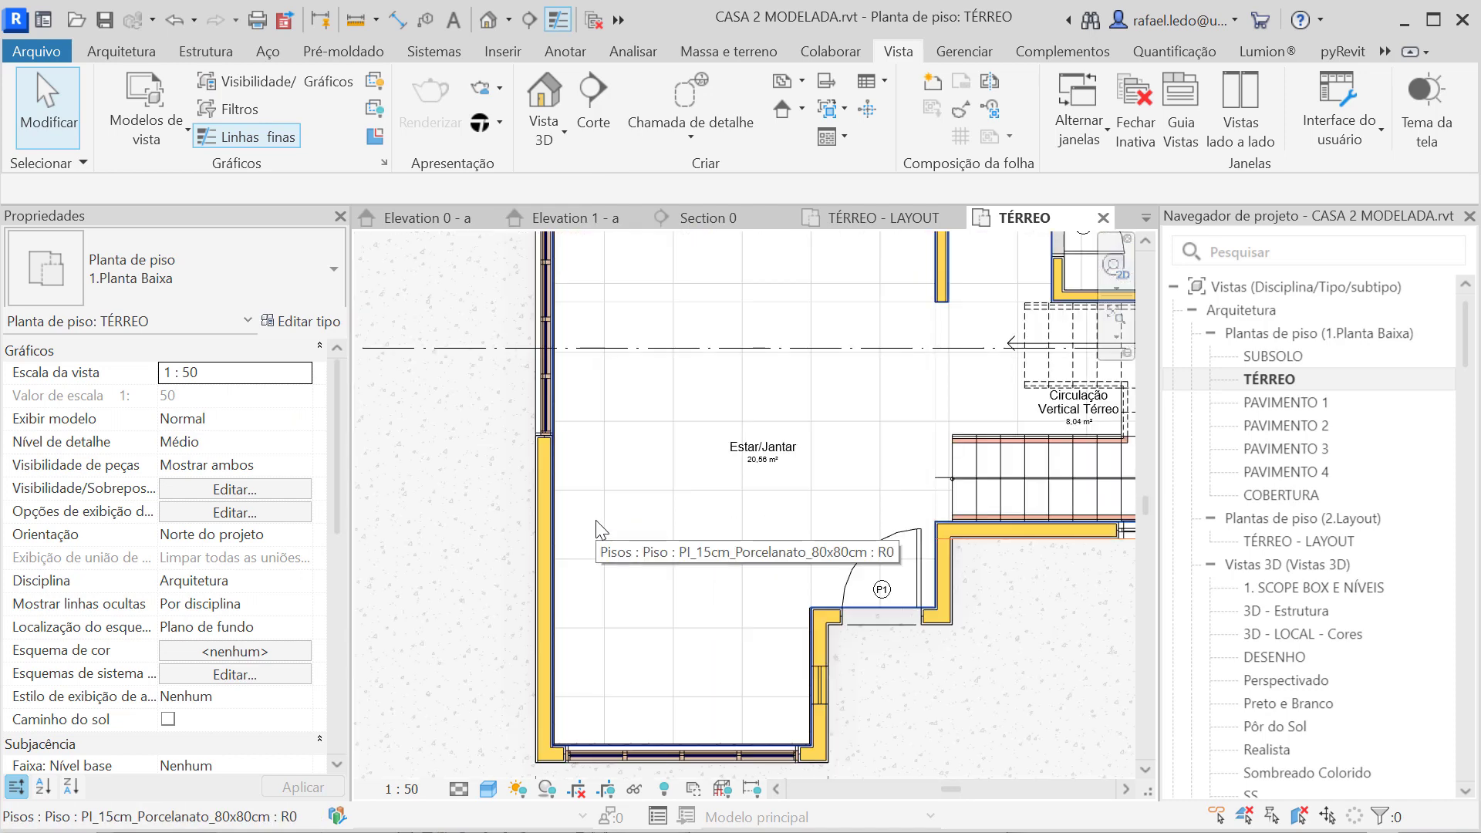
{"action": "left_click", "coordinate": [258, 135]}
{"action": "left_click", "coordinate": [257, 135]}
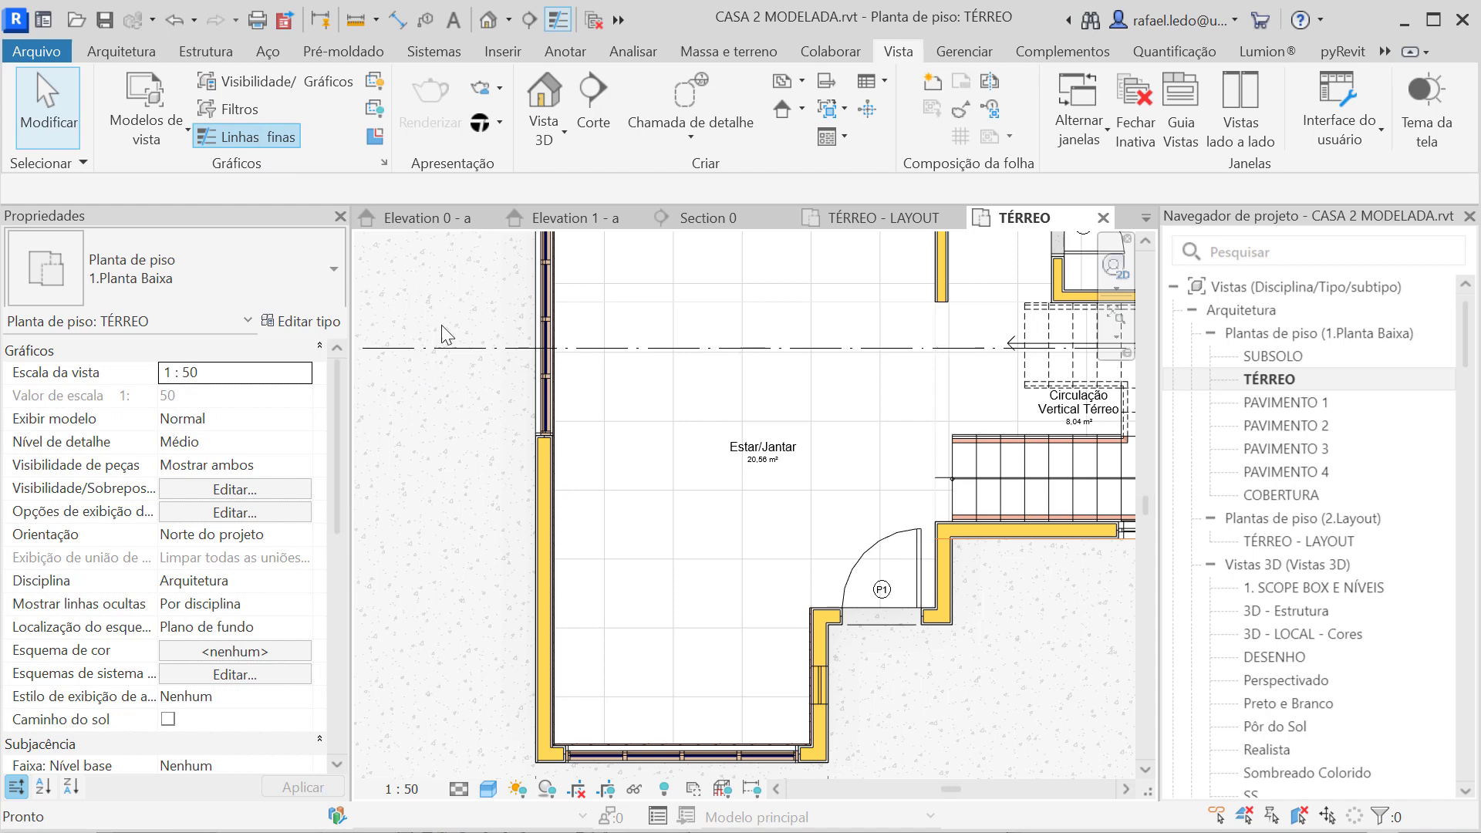
- Look over the walls, doors, stairs and surrounding trees of the TÉRREO floor plan in thin line display
{"action": "scroll", "coordinate": [652, 600], "scroll_direction": "down", "scroll_amount": 2}
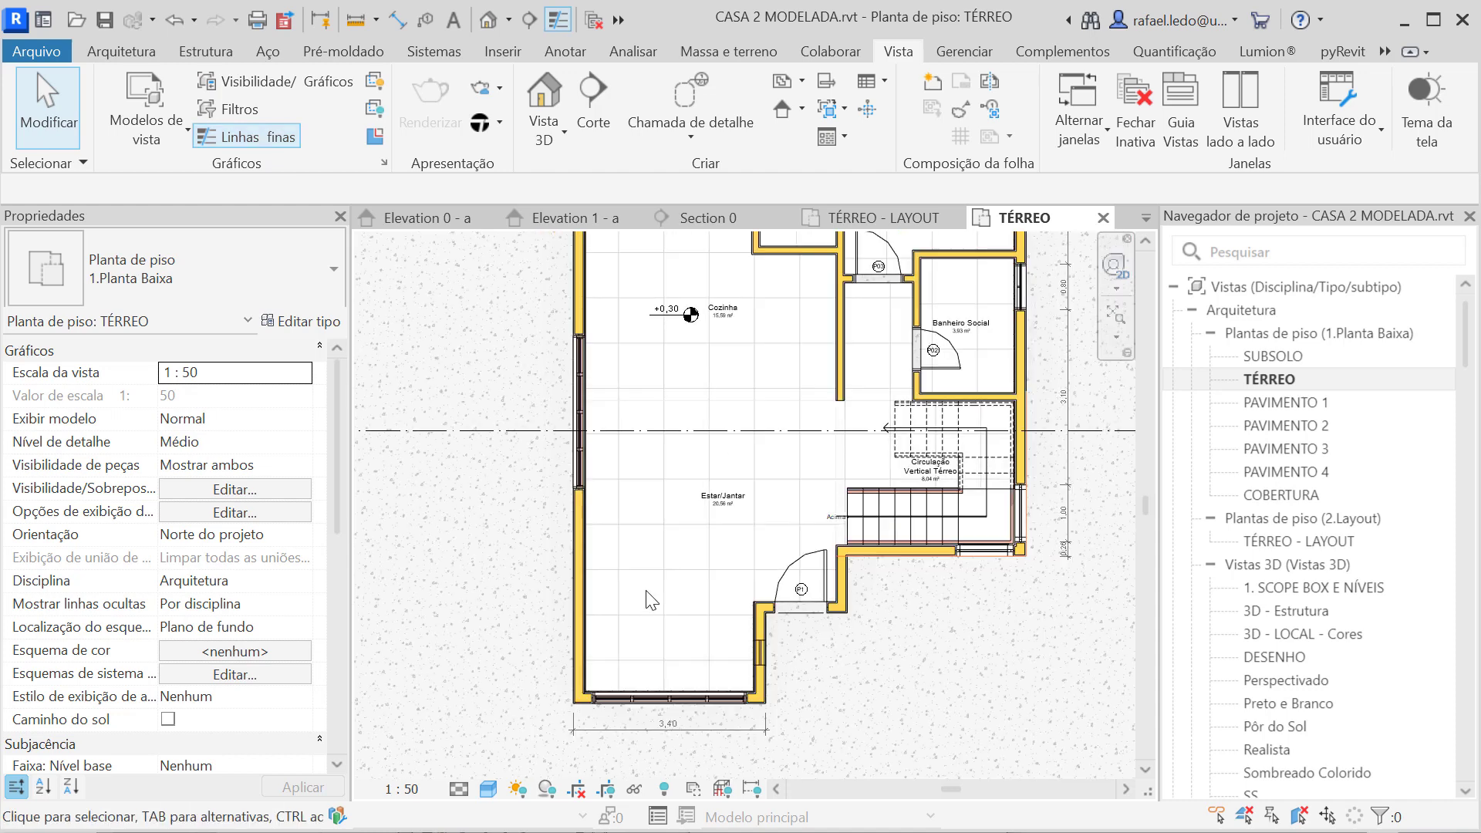
{"action": "scroll", "coordinate": [847, 668], "scroll_direction": "up", "scroll_amount": 3}
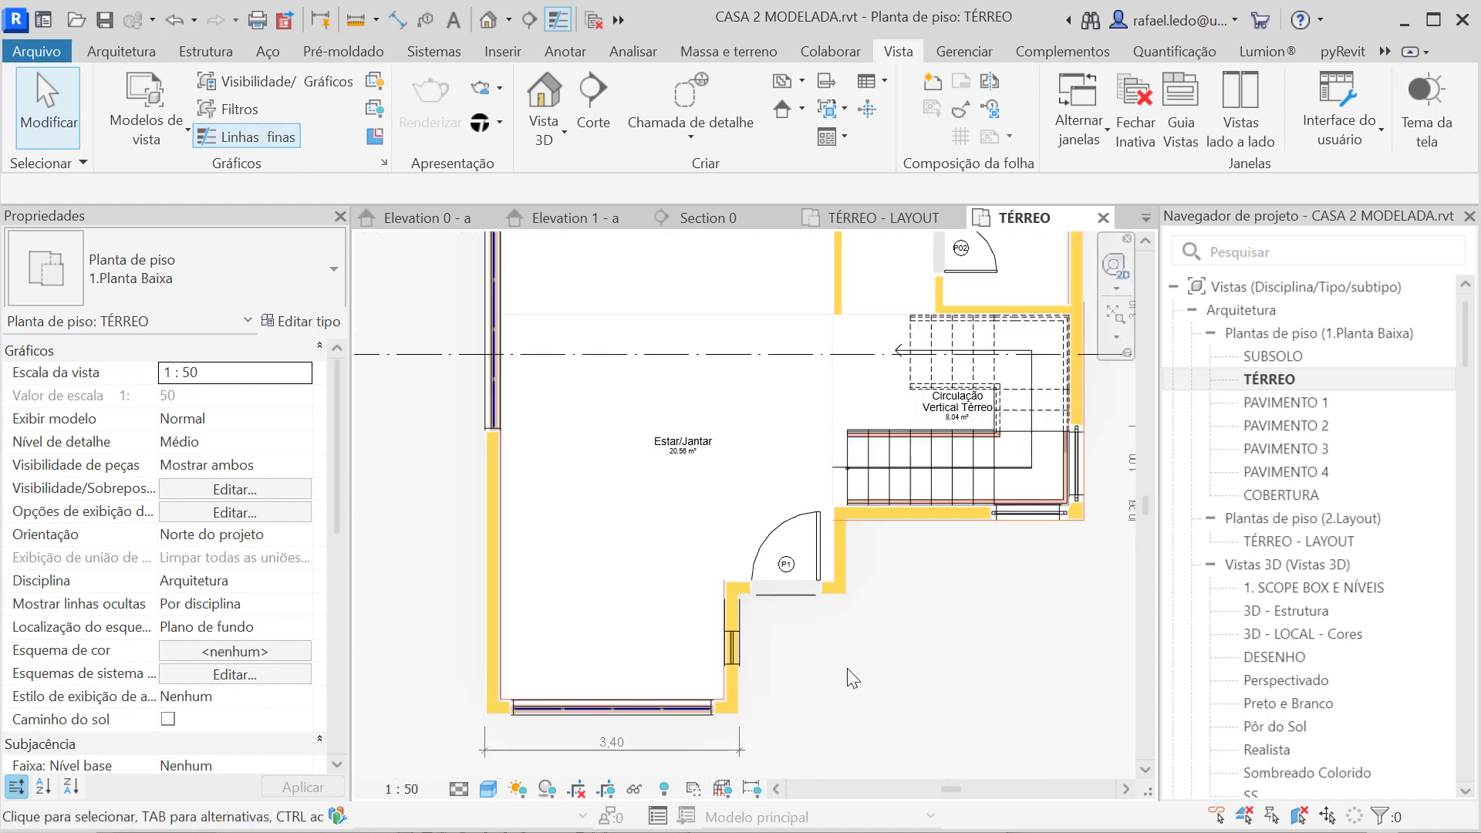
{"action": "scroll", "coordinate": [779, 659], "scroll_direction": "down", "scroll_amount": 3}
{"action": "middle_click_drag", "start_coordinate": [735, 532], "coordinate": [688, 618]}
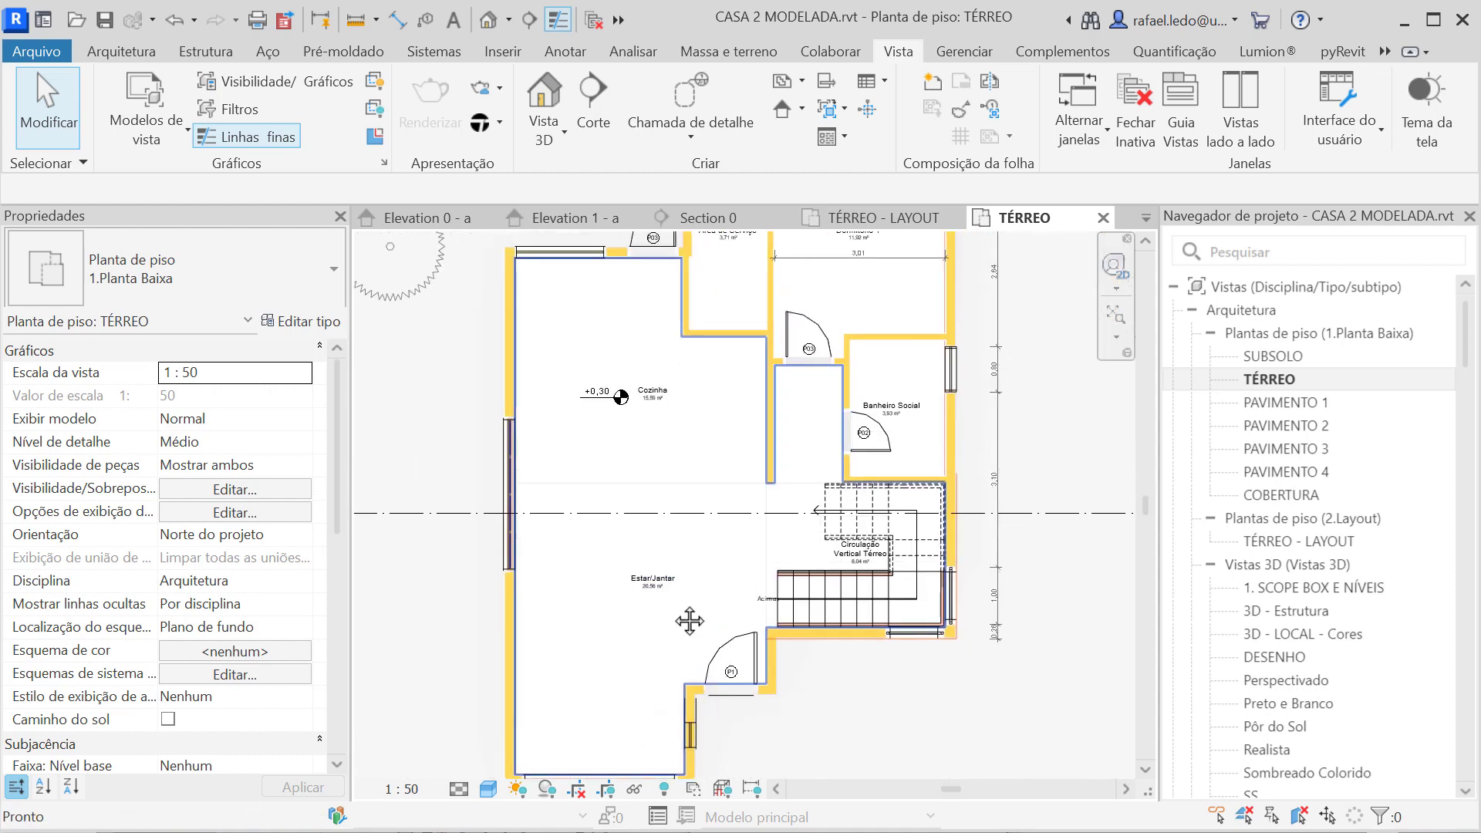
{"action": "scroll", "coordinate": [680, 616], "scroll_direction": "down", "scroll_amount": 2}
{"action": "mouse_move", "coordinate": [656, 364]}
{"action": "middle_mouse_down"}
{"action": "mouse_move", "coordinate": [609, 385]}
{"action": "mouse_move", "coordinate": [594, 503]}
{"action": "middle_mouse_up"}
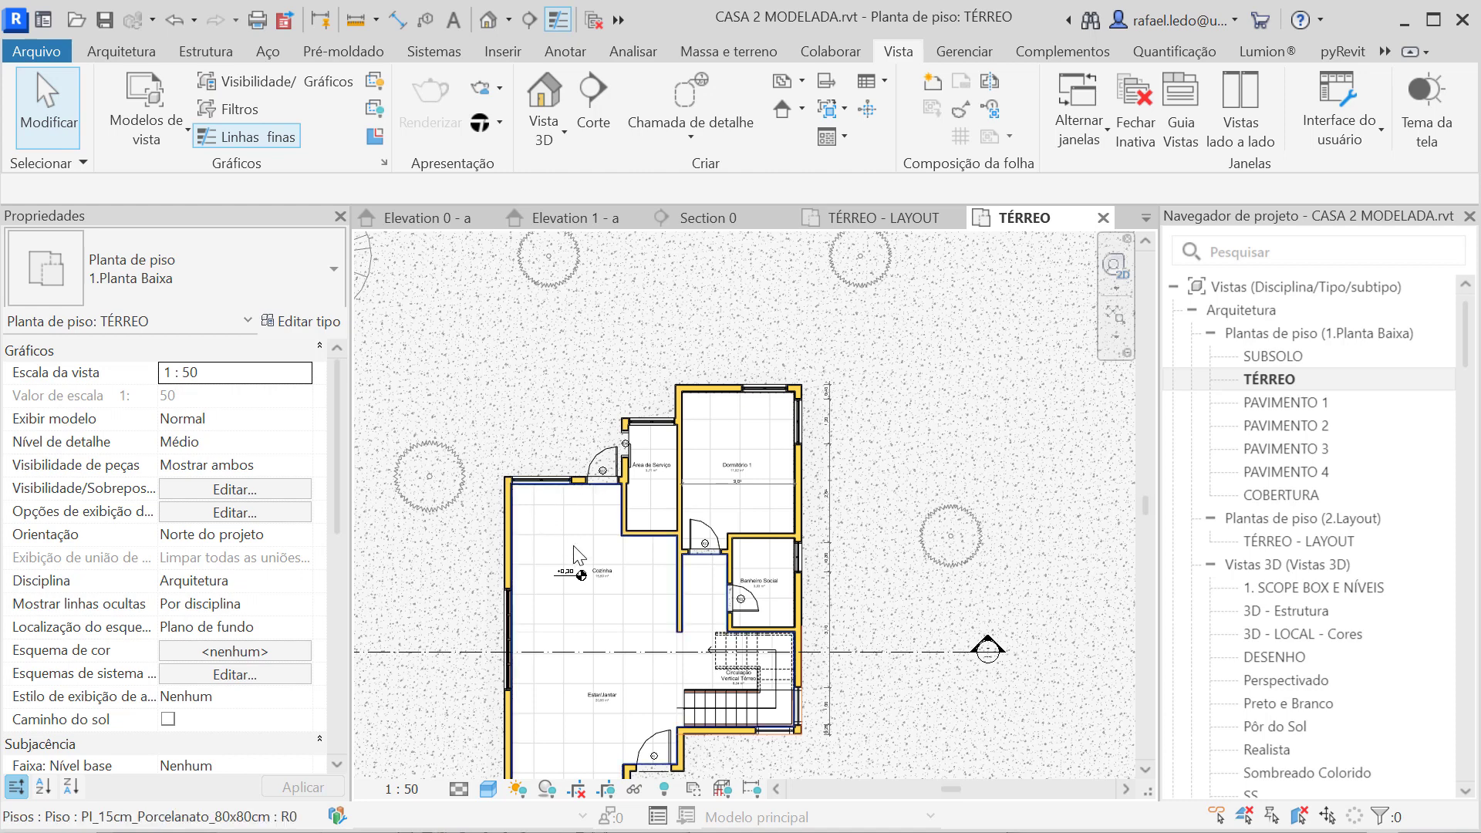
{"action": "middle_click_drag", "start_coordinate": [580, 555], "coordinate": [620, 475]}
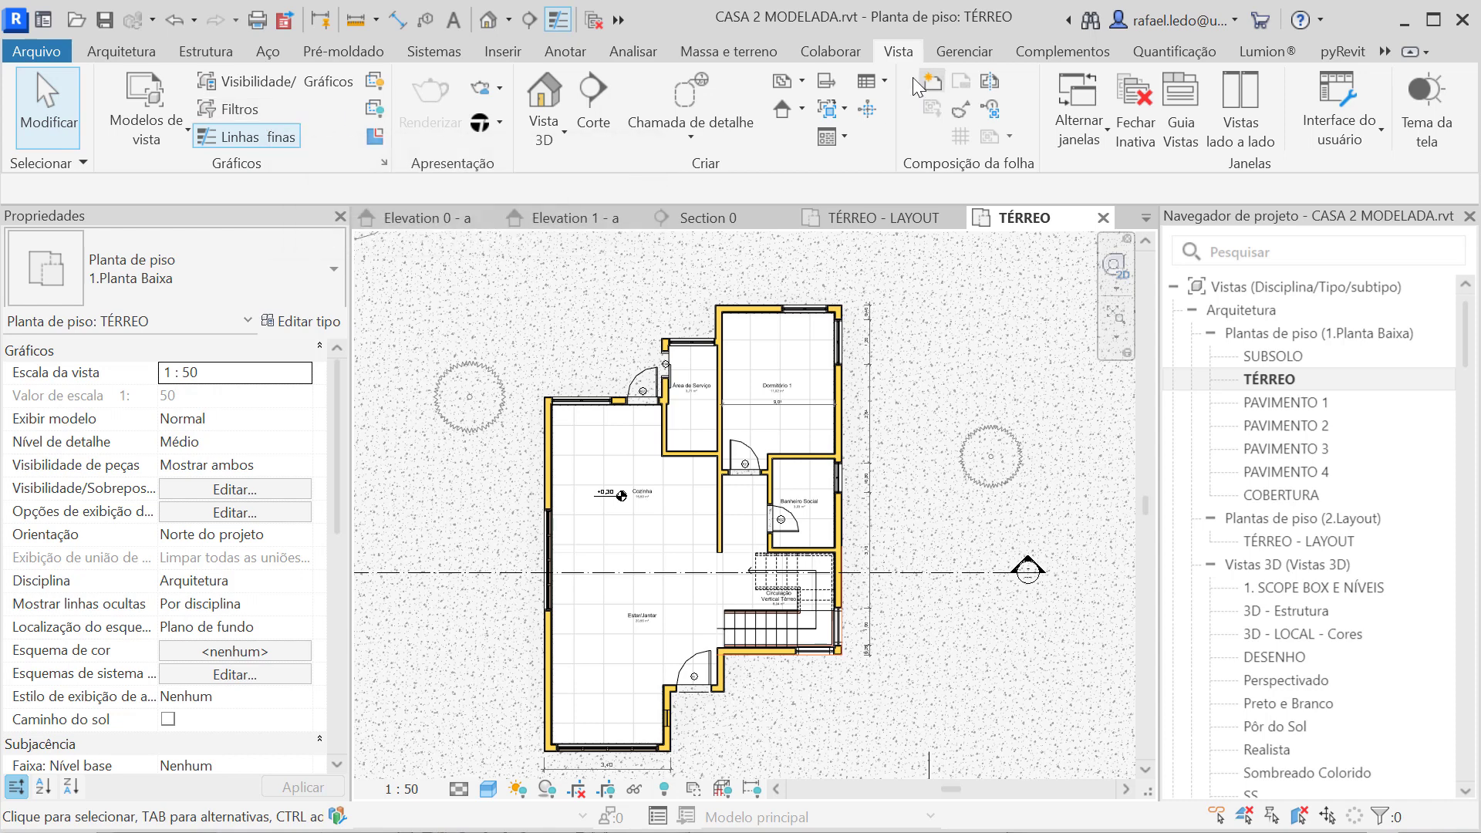
- Open the Object Styles settings, enlarge the dialog and widen the Categoria column so full category names fit
{"action": "left_click", "coordinate": [967, 60]}
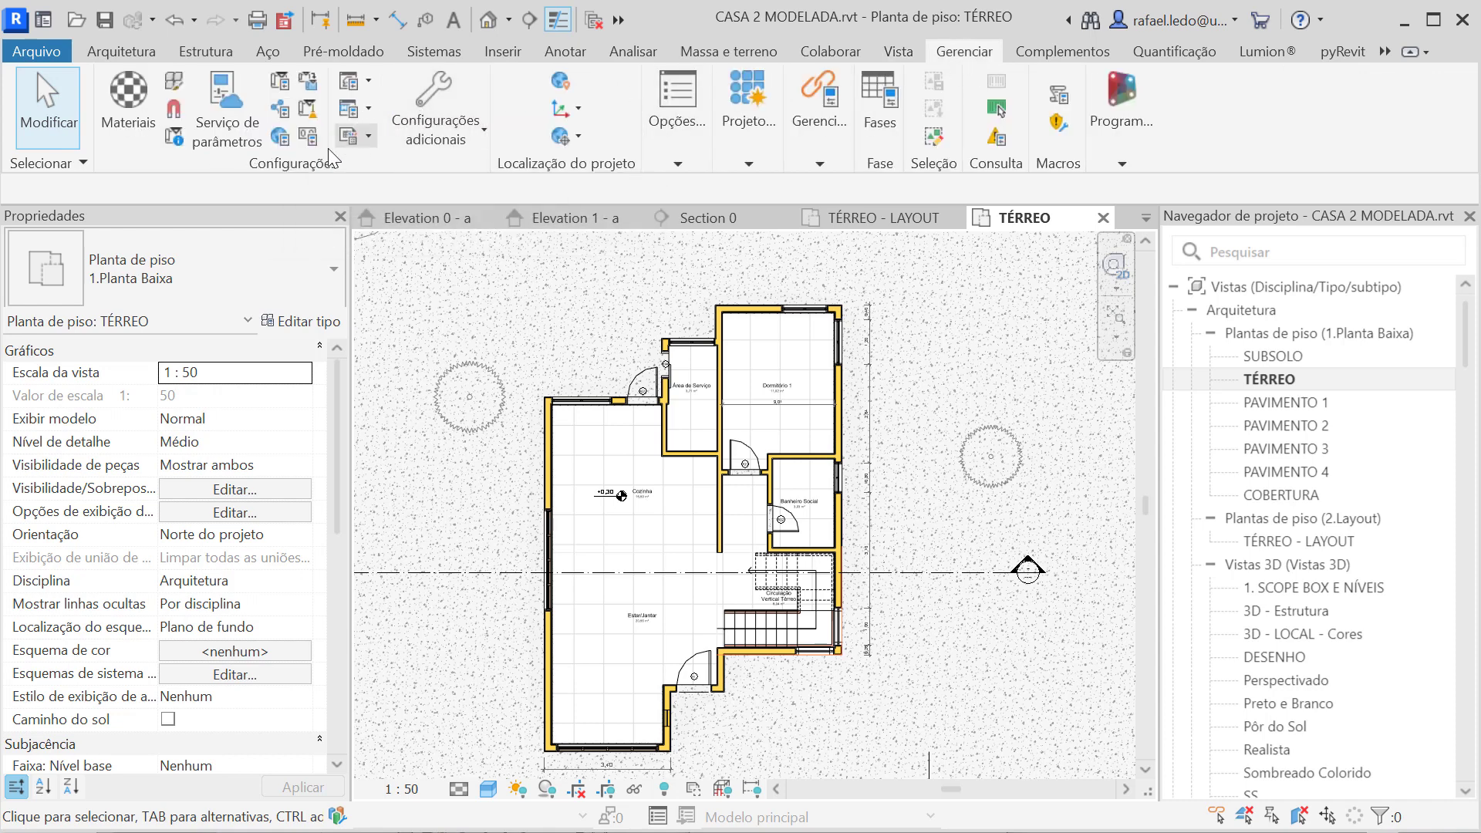
{"action": "left_click", "coordinate": [177, 89]}
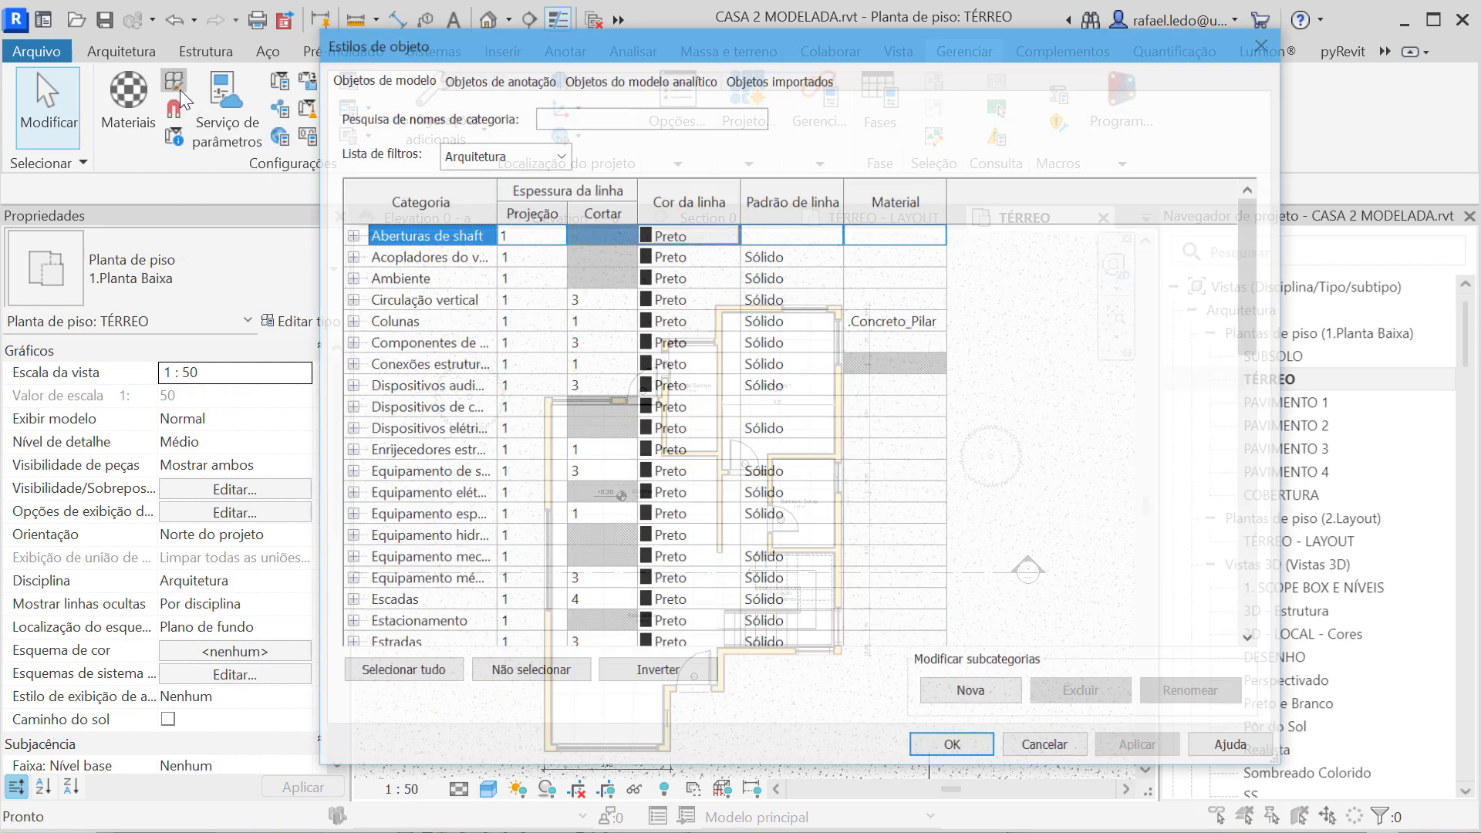
{"action": "left_click_drag", "start_coordinate": [655, 48], "coordinate": [552, 28]}
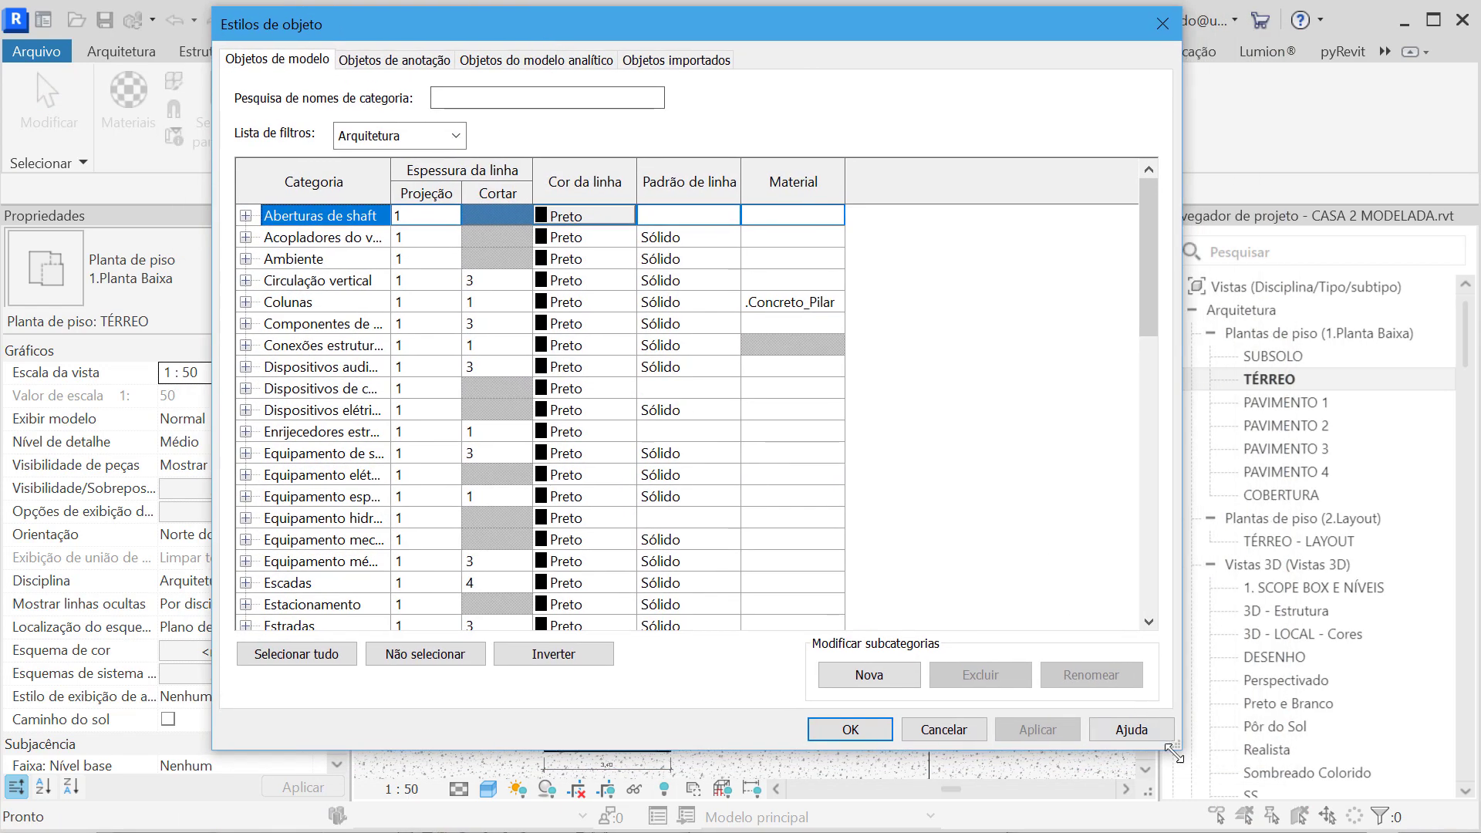
{"action": "left_click_drag", "start_coordinate": [1173, 754], "coordinate": [1301, 808]}
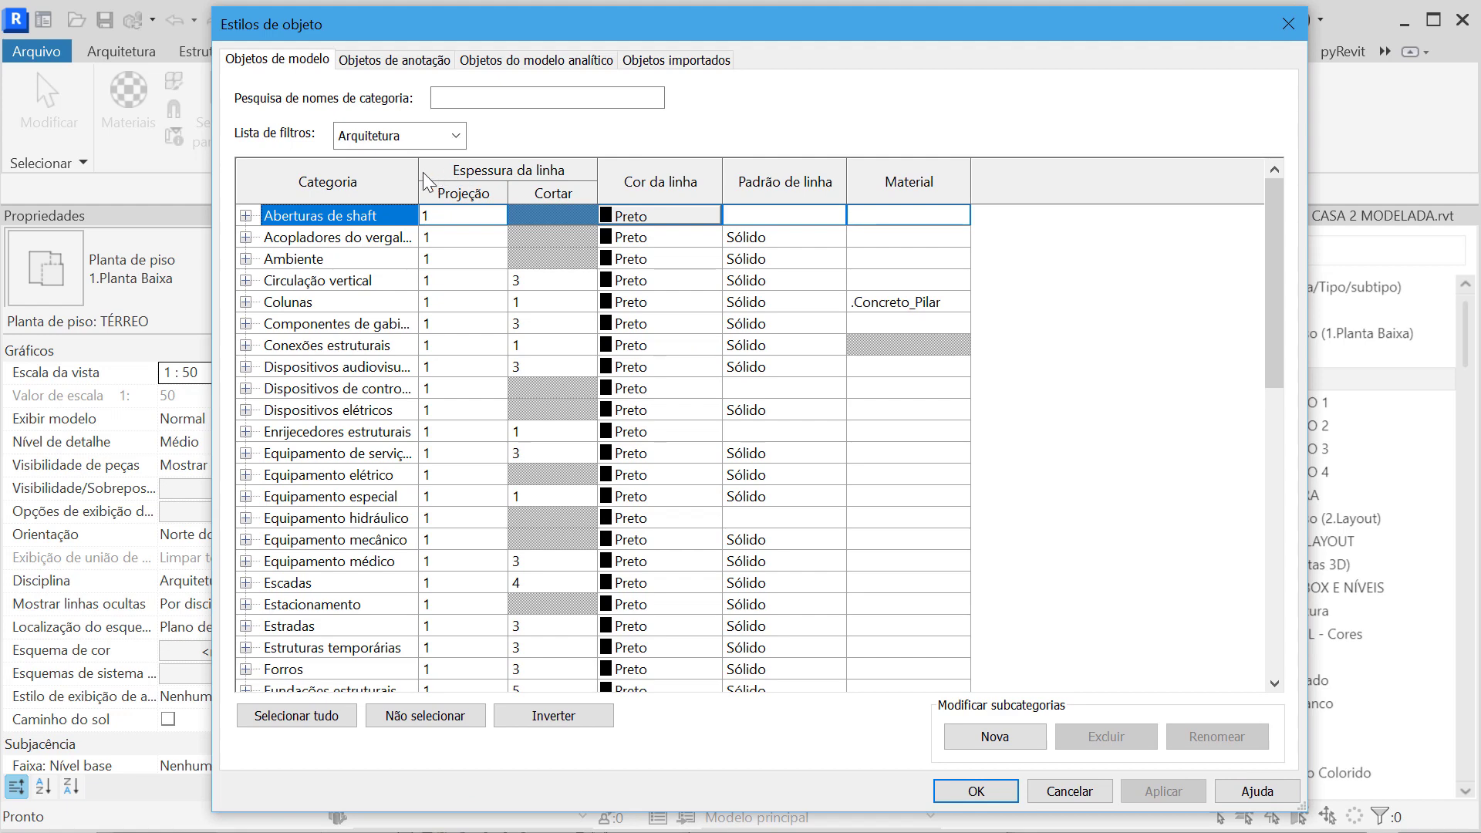
{"action": "left_click_drag", "start_coordinate": [418, 183], "coordinate": [506, 185]}
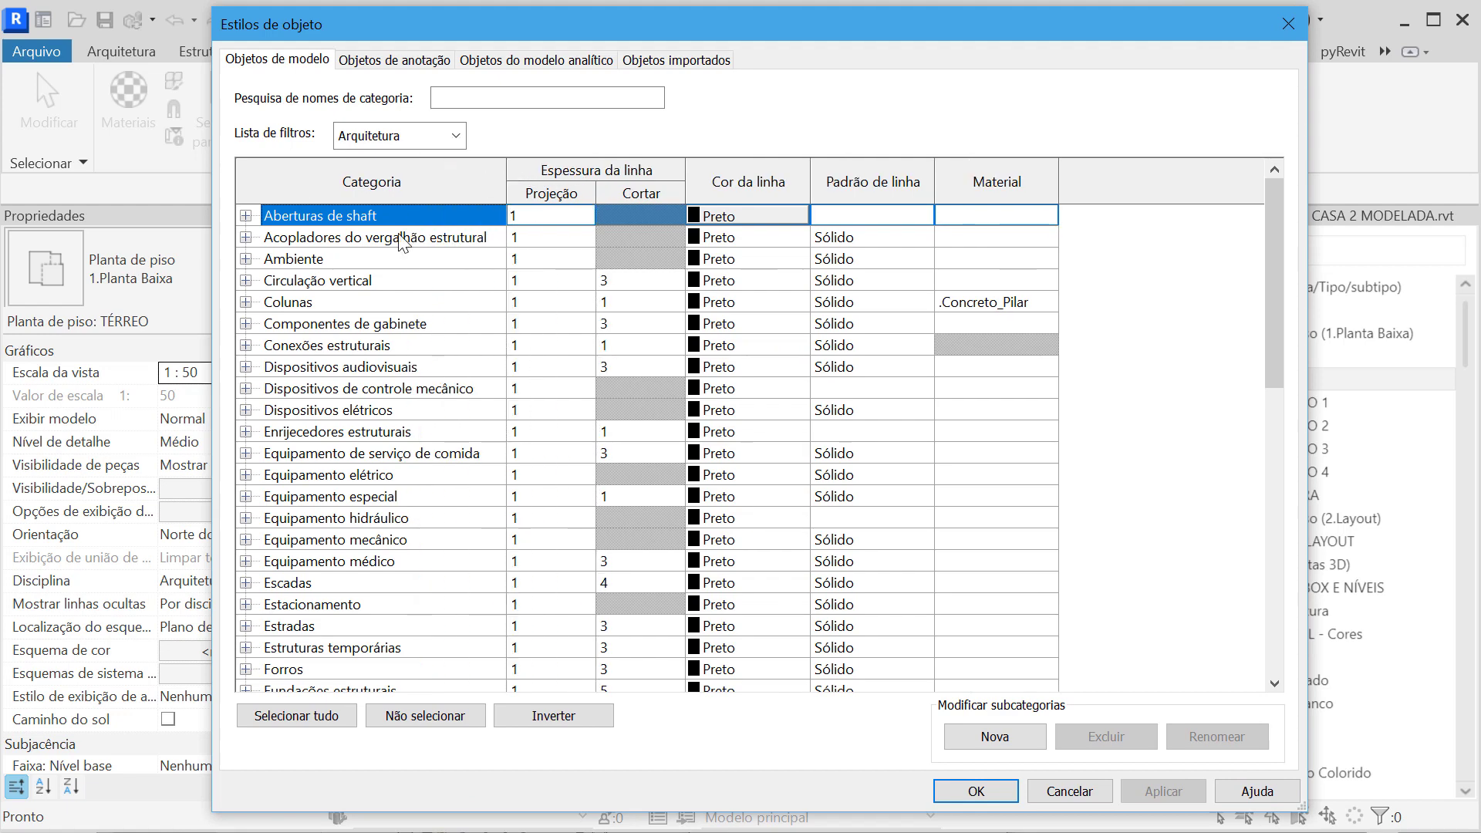
- Review the object style lists for model, annotation, analytical model and imported objects, ending back at the model categories
{"action": "scroll", "coordinate": [343, 324], "scroll_direction": "down", "scroll_amount": 9}
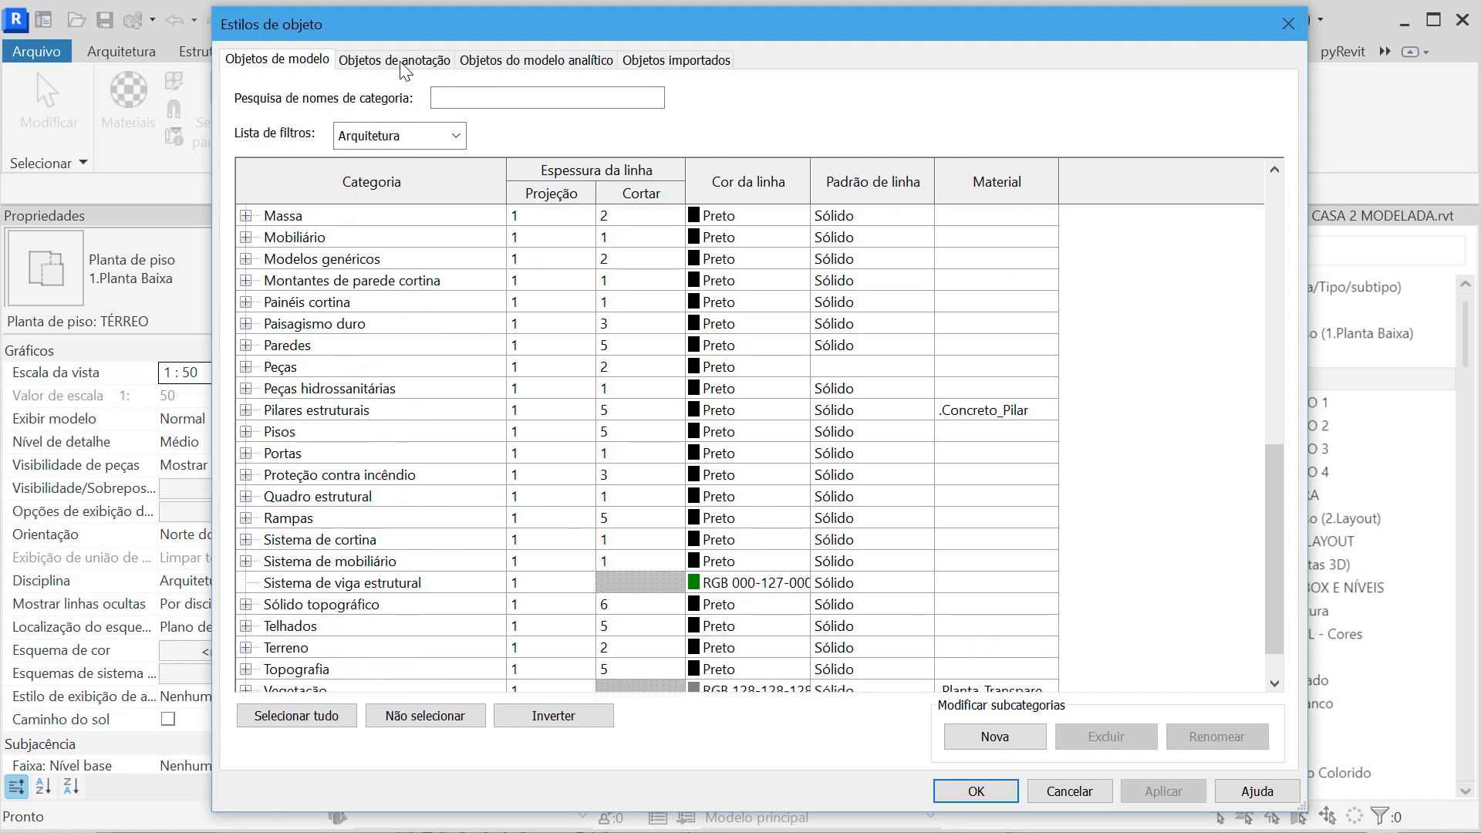
{"action": "left_click", "coordinate": [405, 69]}
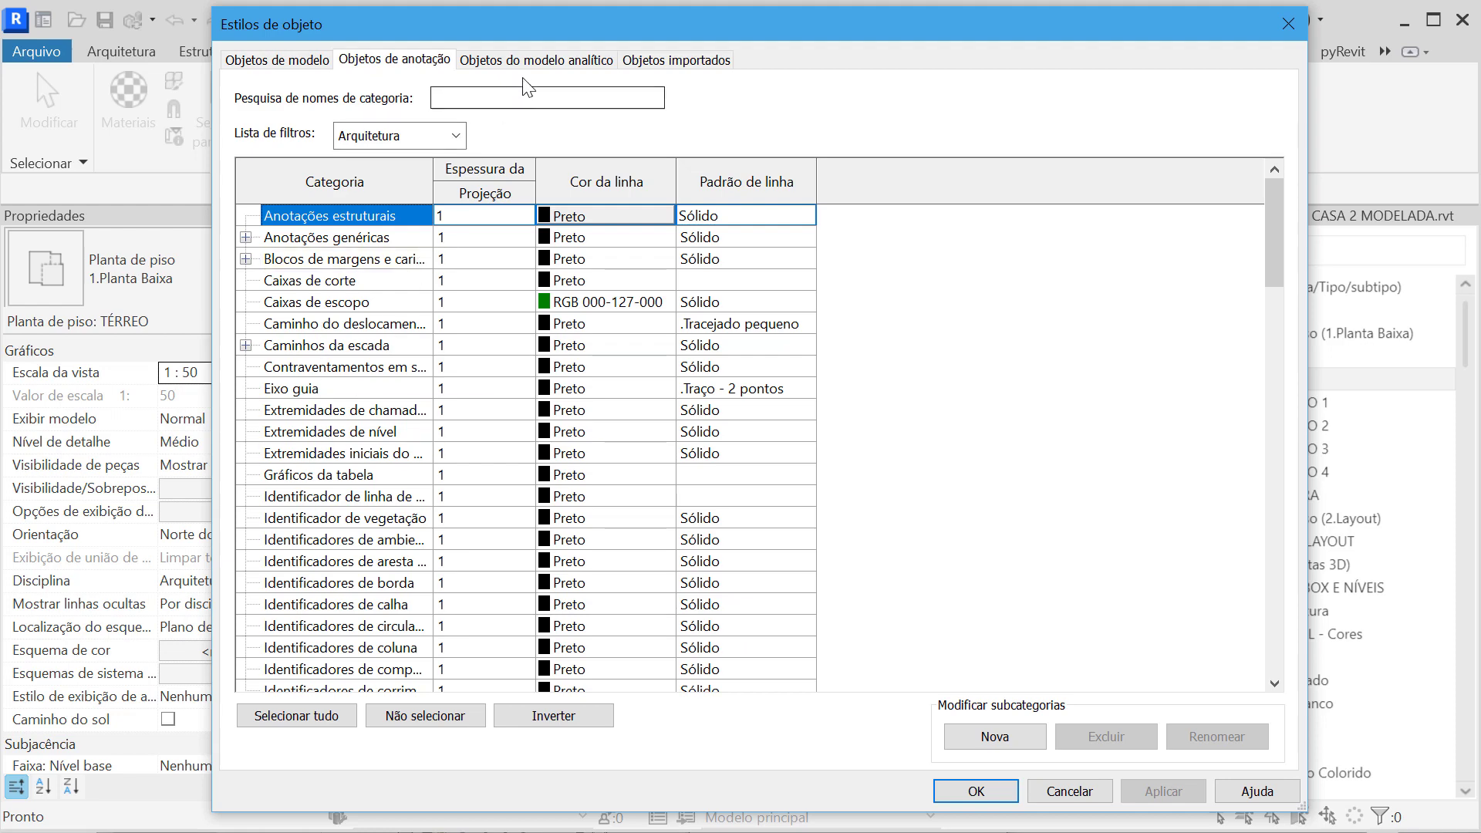
{"action": "left_click", "coordinate": [555, 62]}
{"action": "left_click", "coordinate": [652, 61]}
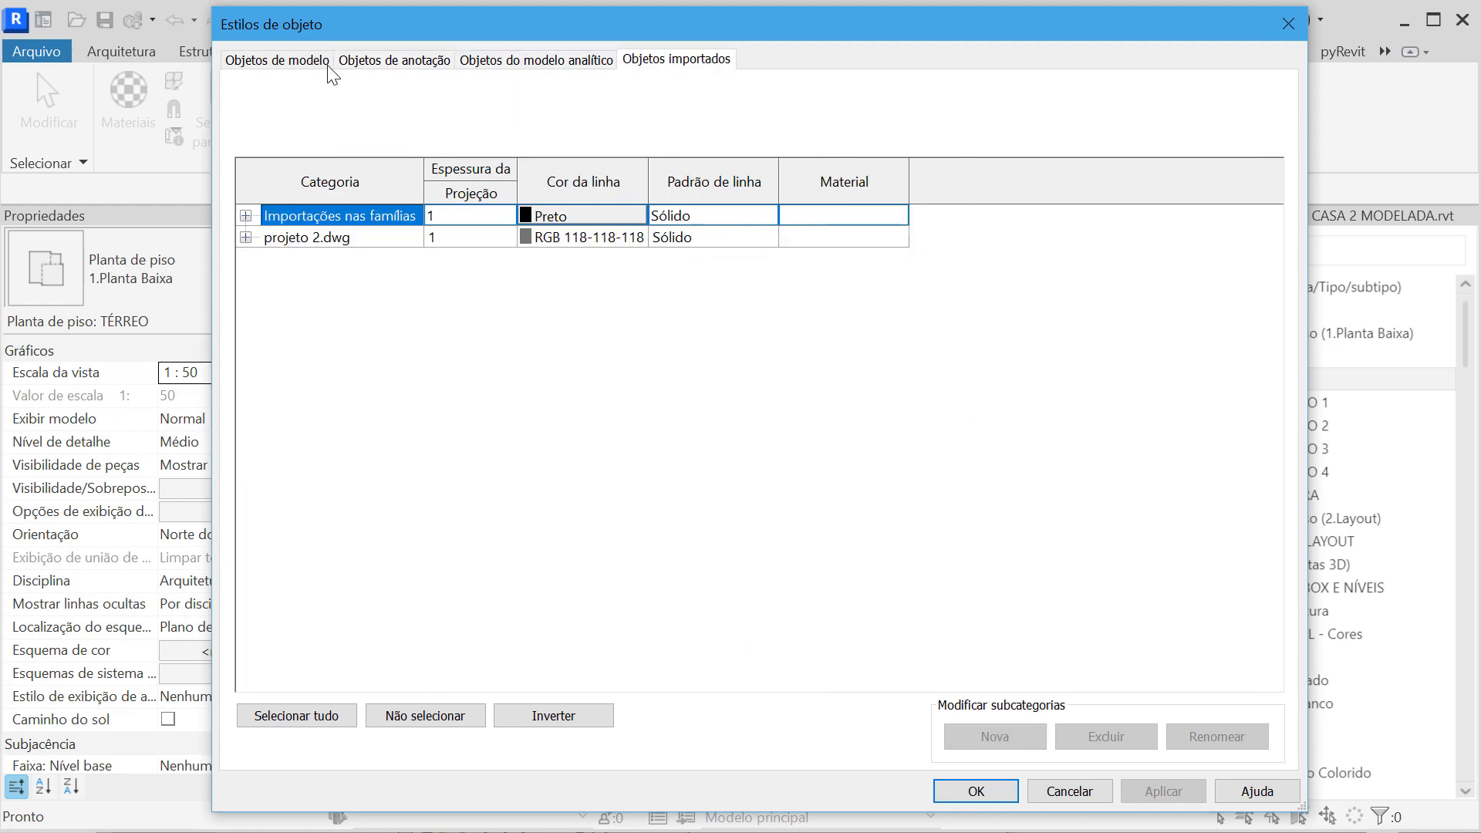
{"action": "left_click", "coordinate": [270, 62]}
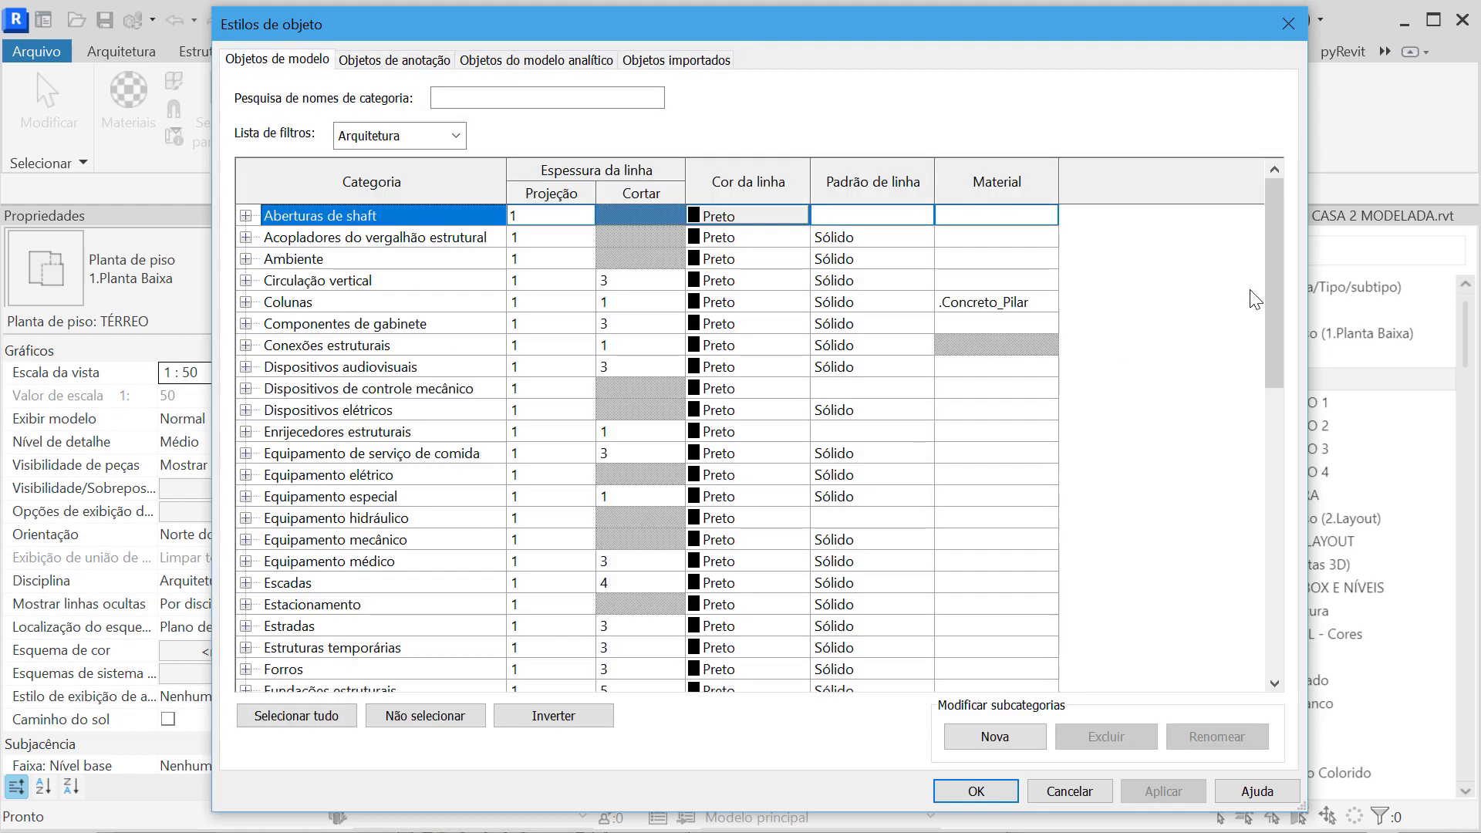
{"action": "left_click", "coordinate": [694, 60]}
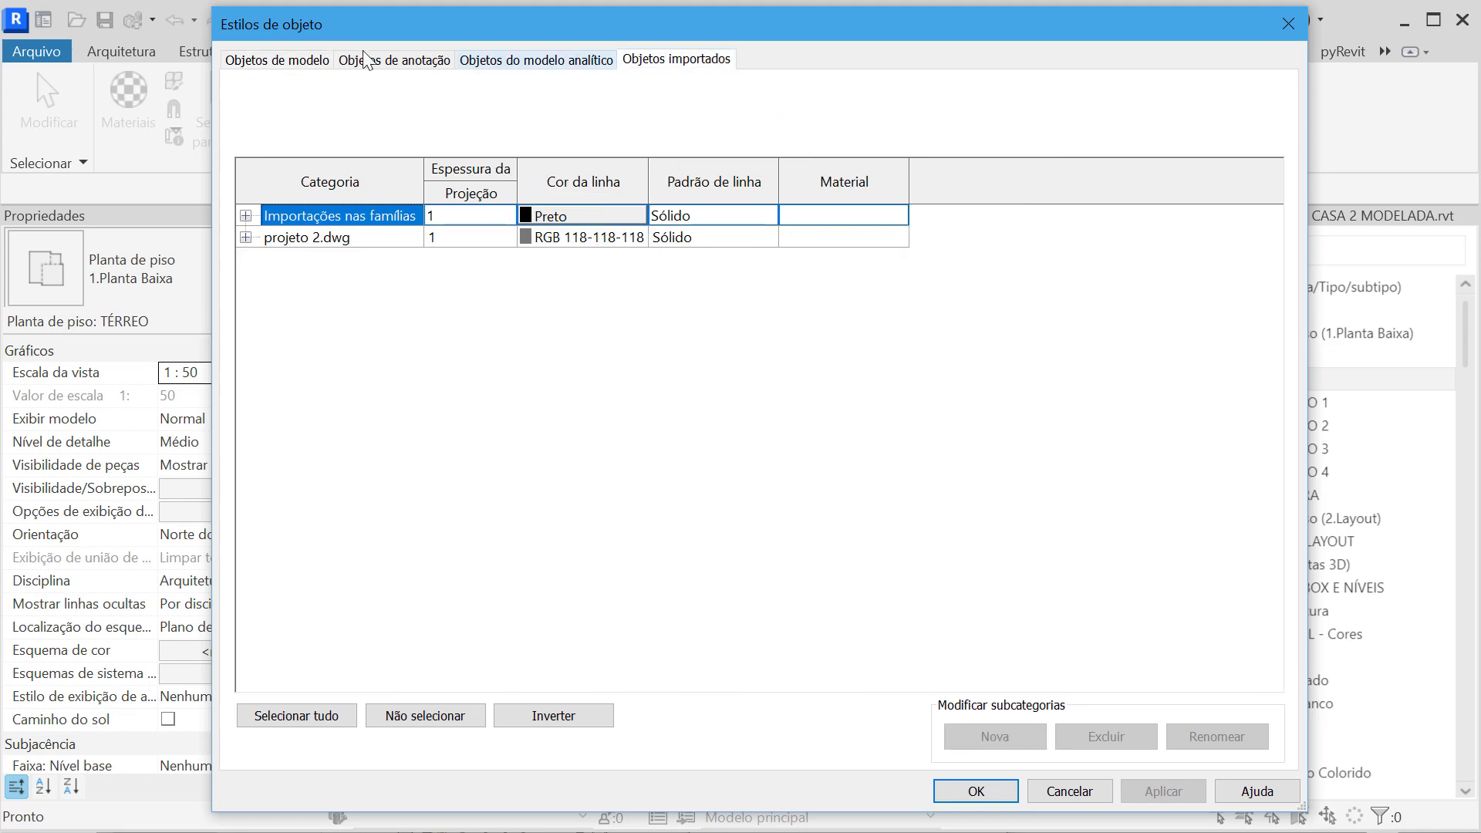
{"action": "left_click", "coordinate": [278, 61]}
{"action": "scroll", "coordinate": [1269, 373], "scroll_direction": "down", "scroll_amount": 2}
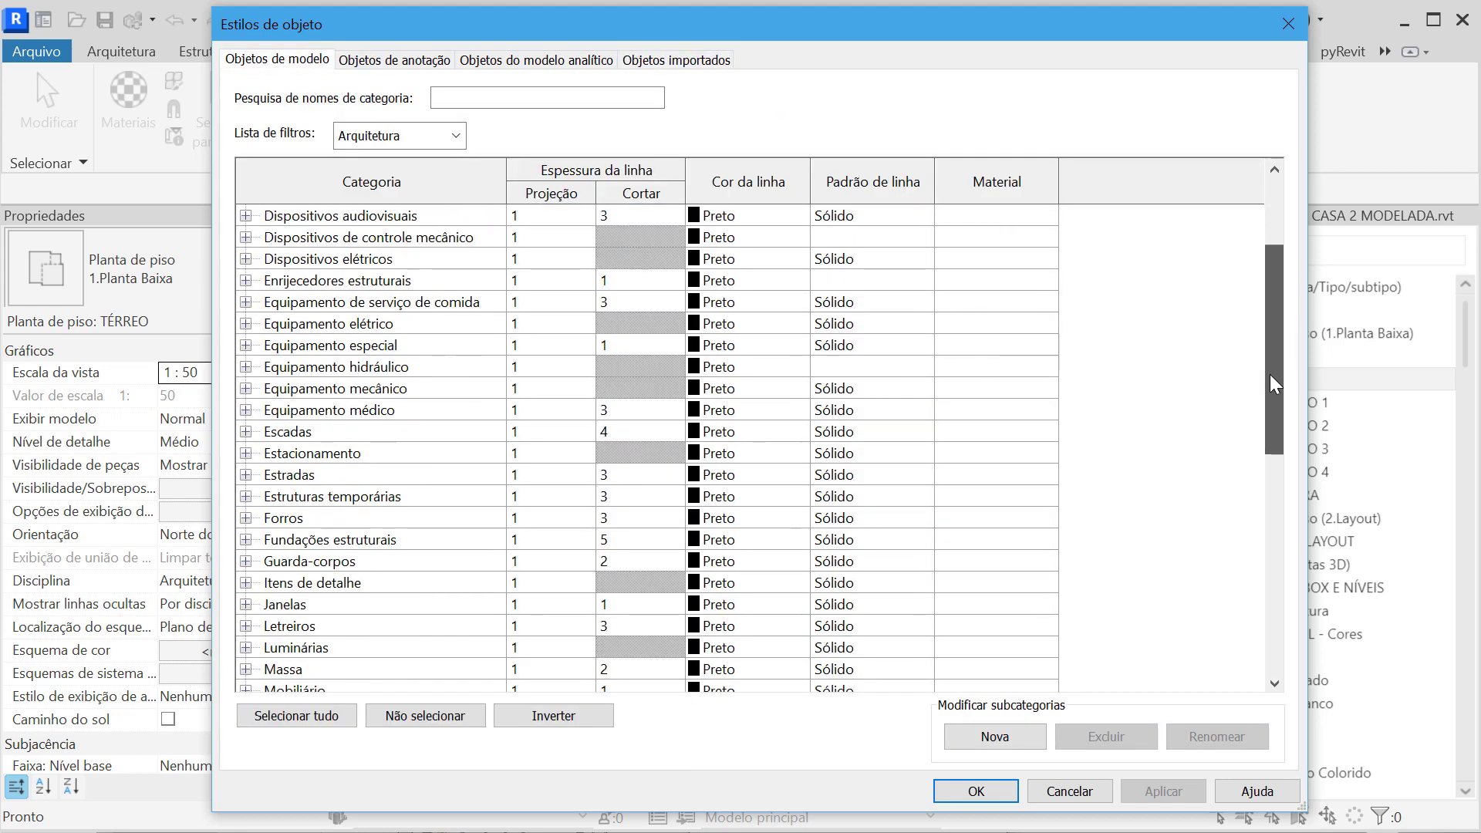
{"action": "left_click_drag", "start_coordinate": [1269, 373], "coordinate": [1274, 185]}
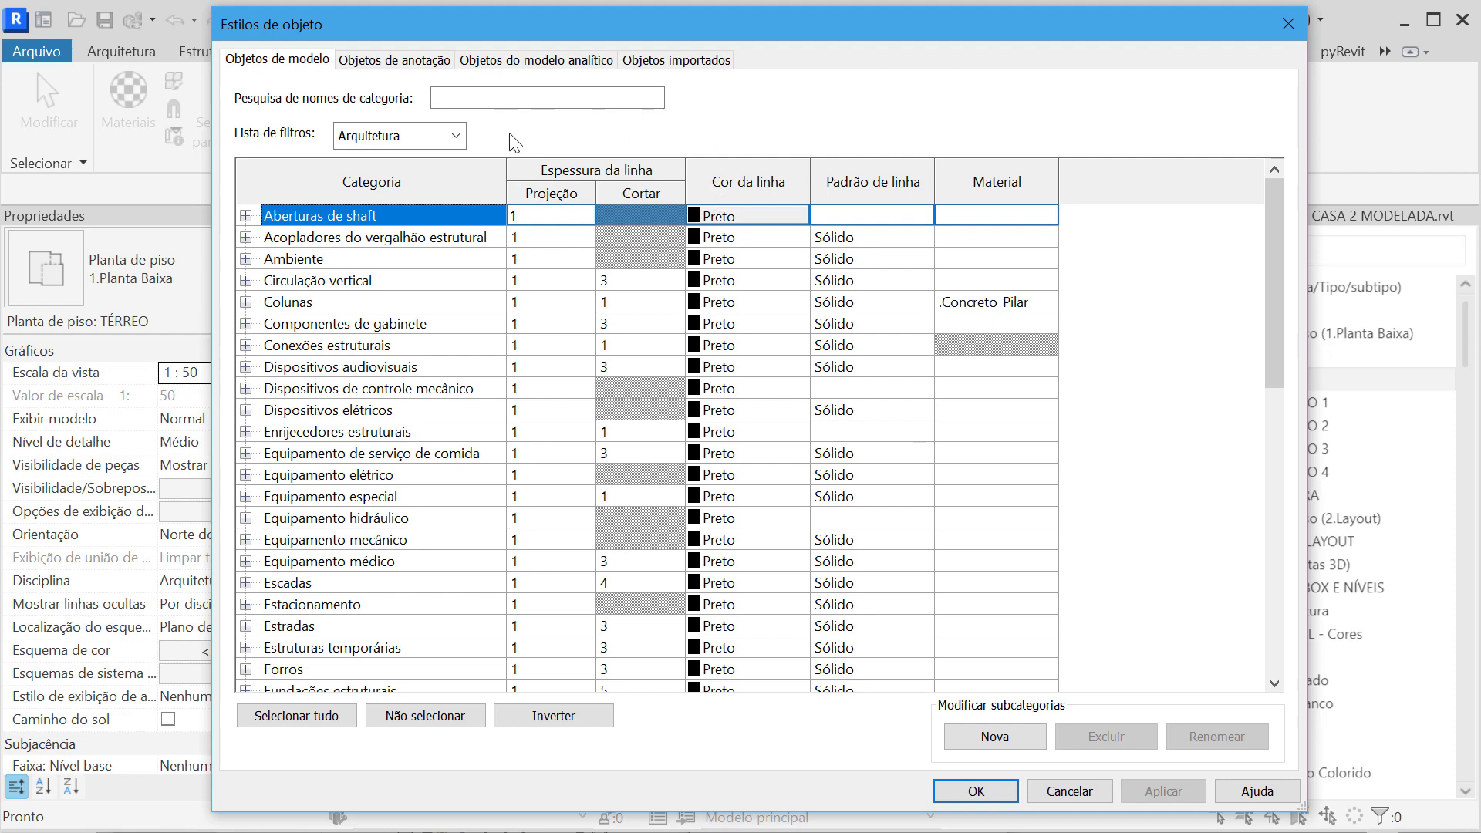
- Reposition the Object Styles dialog and examine the projection and cut line weights of the model categories
{"action": "left_click_drag", "start_coordinate": [587, 24], "coordinate": [600, 62]}
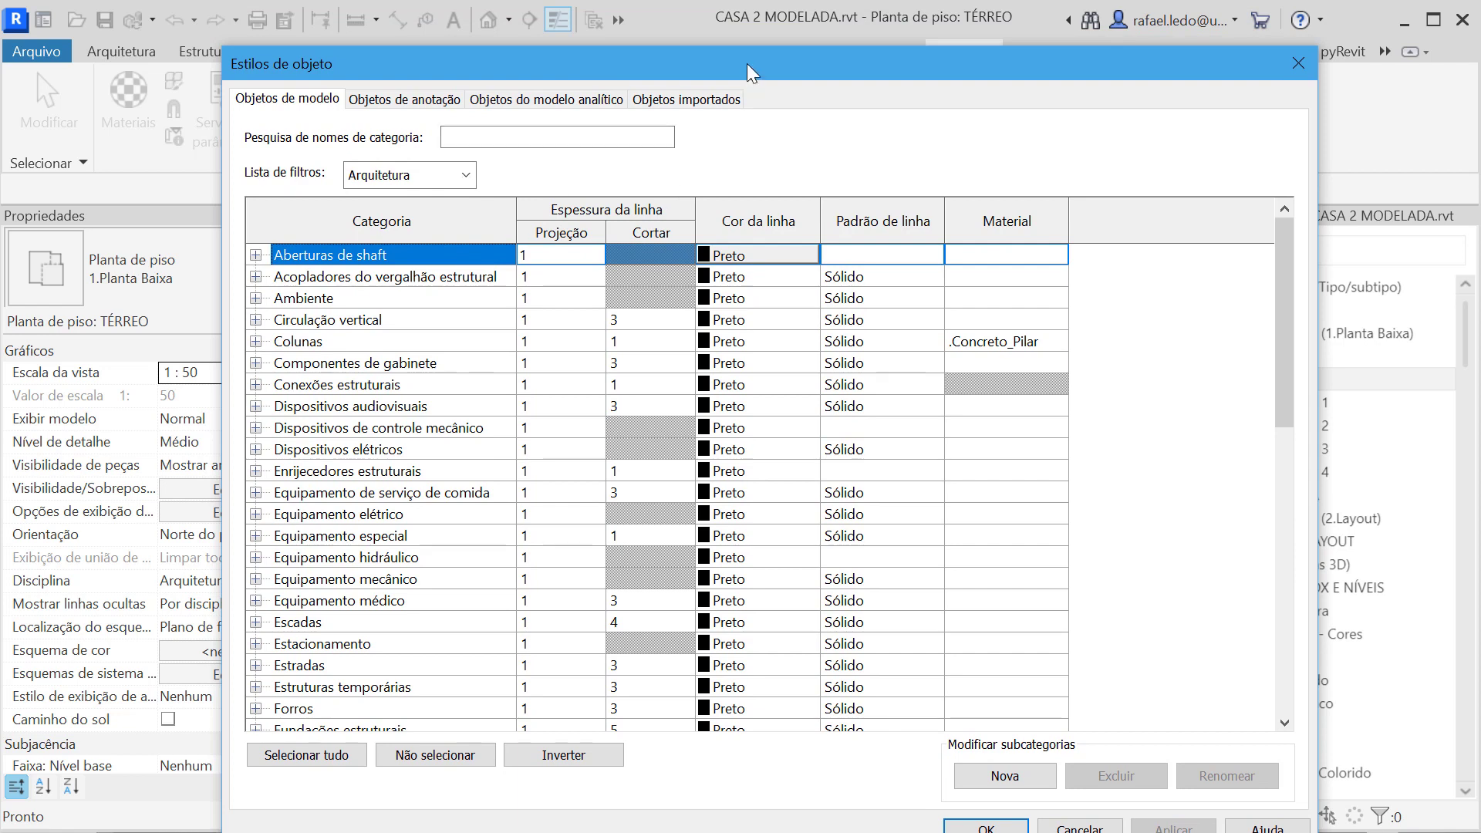
{"action": "left_click_drag", "start_coordinate": [747, 64], "coordinate": [720, 65]}
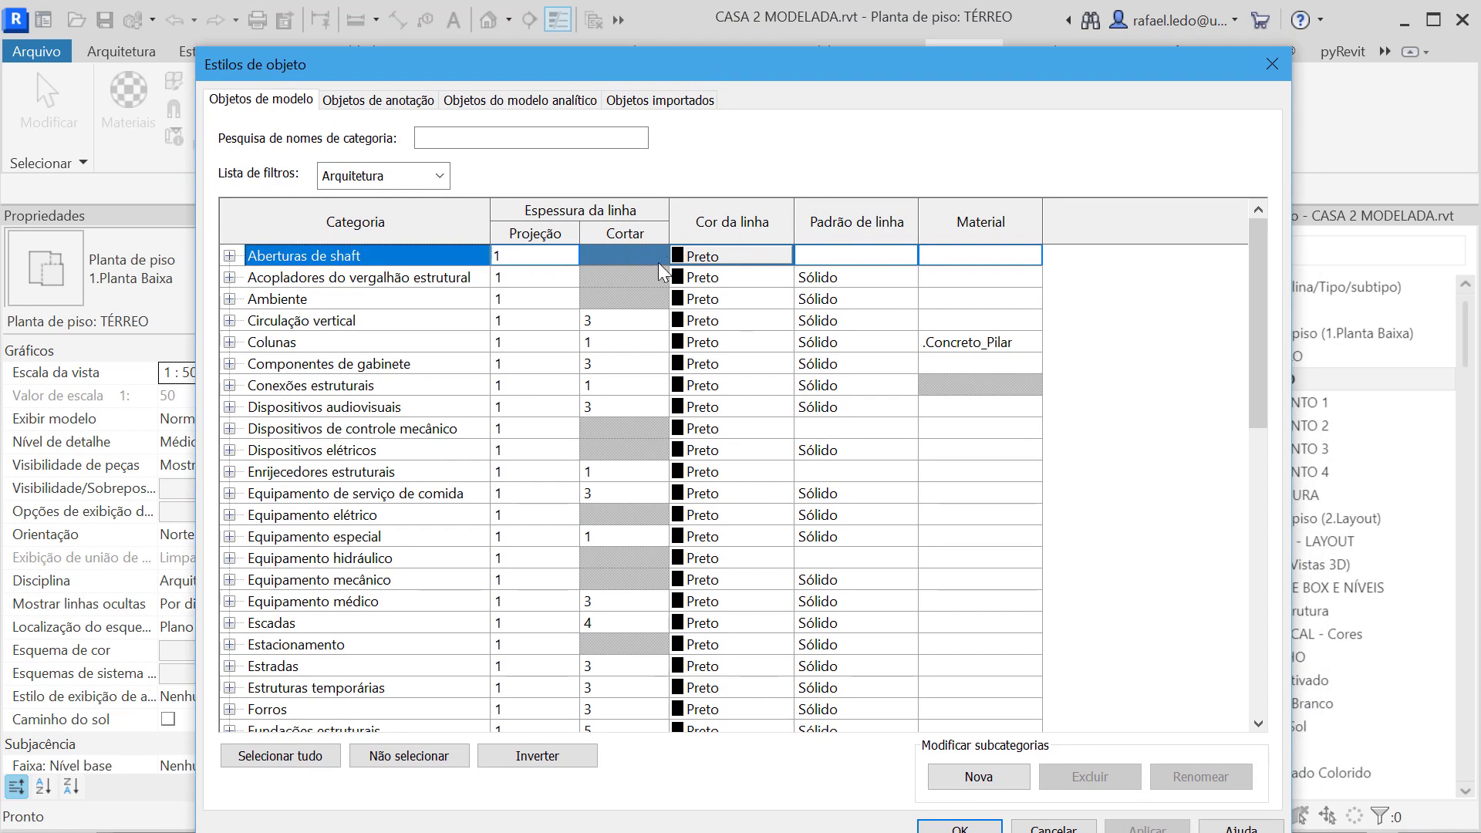
{"action": "left_click_drag", "start_coordinate": [691, 69], "coordinate": [722, 48]}
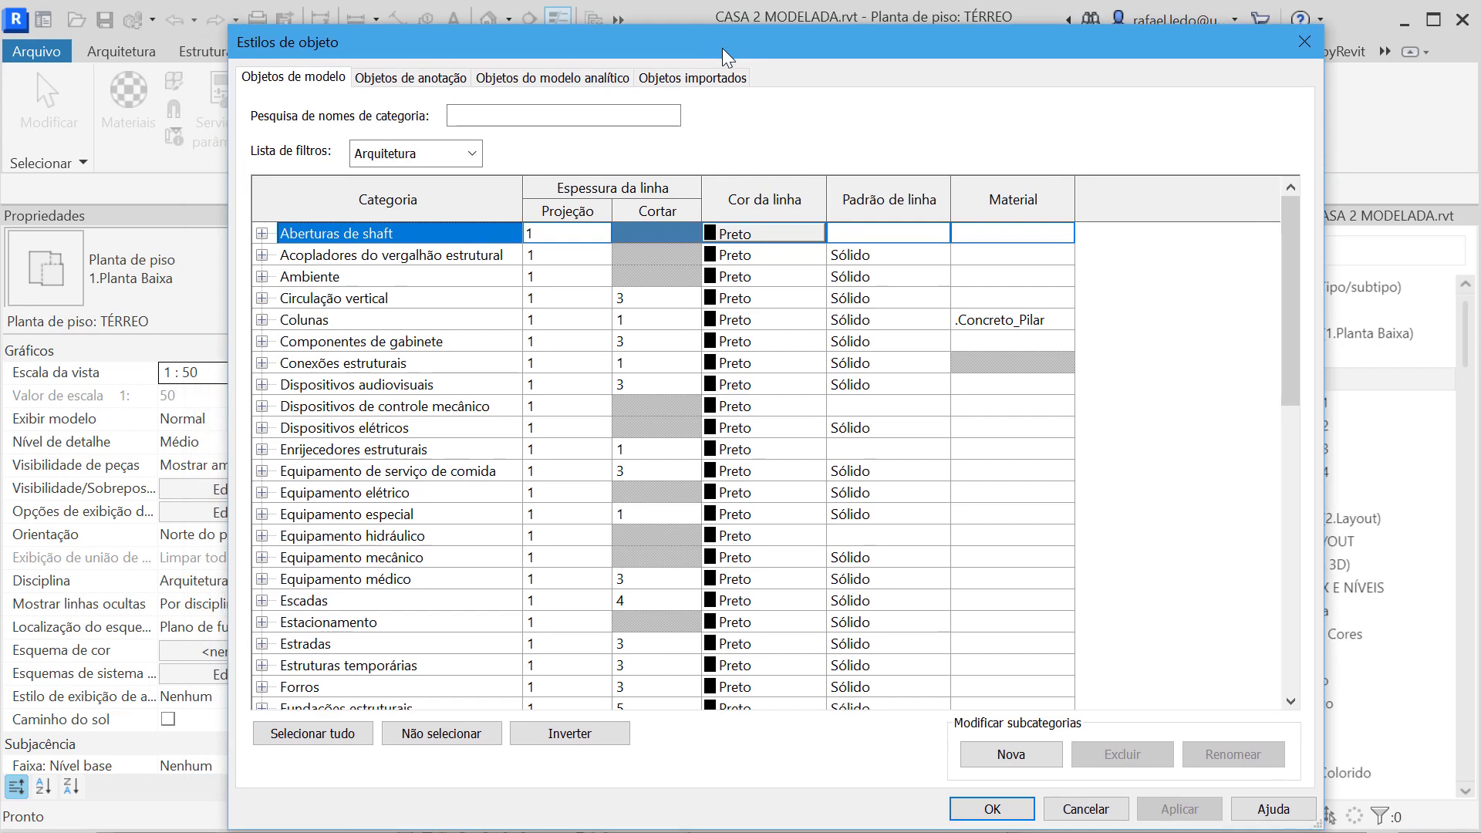
{"action": "scroll", "coordinate": [692, 378], "scroll_direction": "down", "scroll_amount": 10}
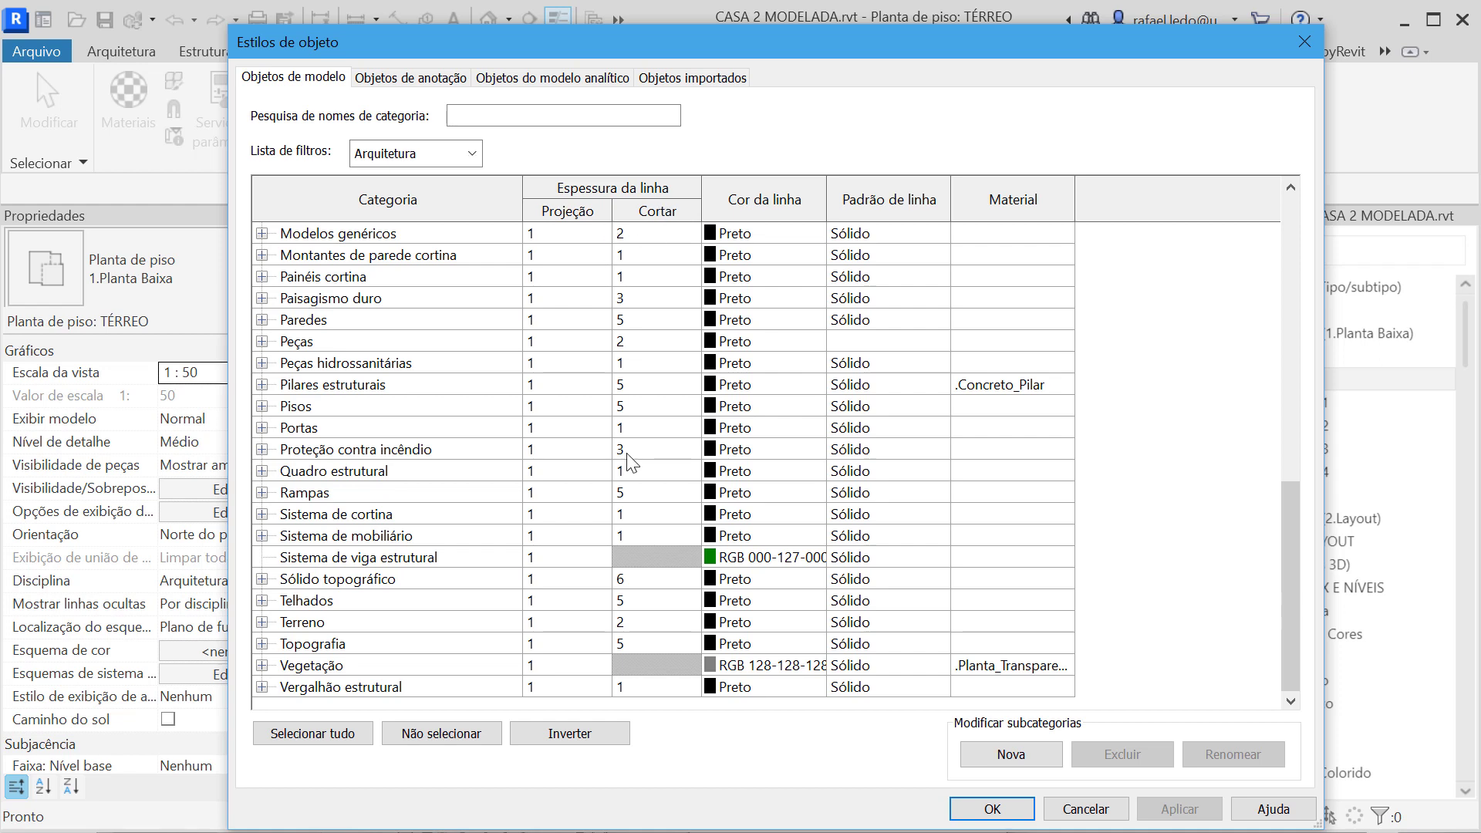
{"action": "scroll", "coordinate": [540, 623], "scroll_direction": "up", "scroll_amount": 3}
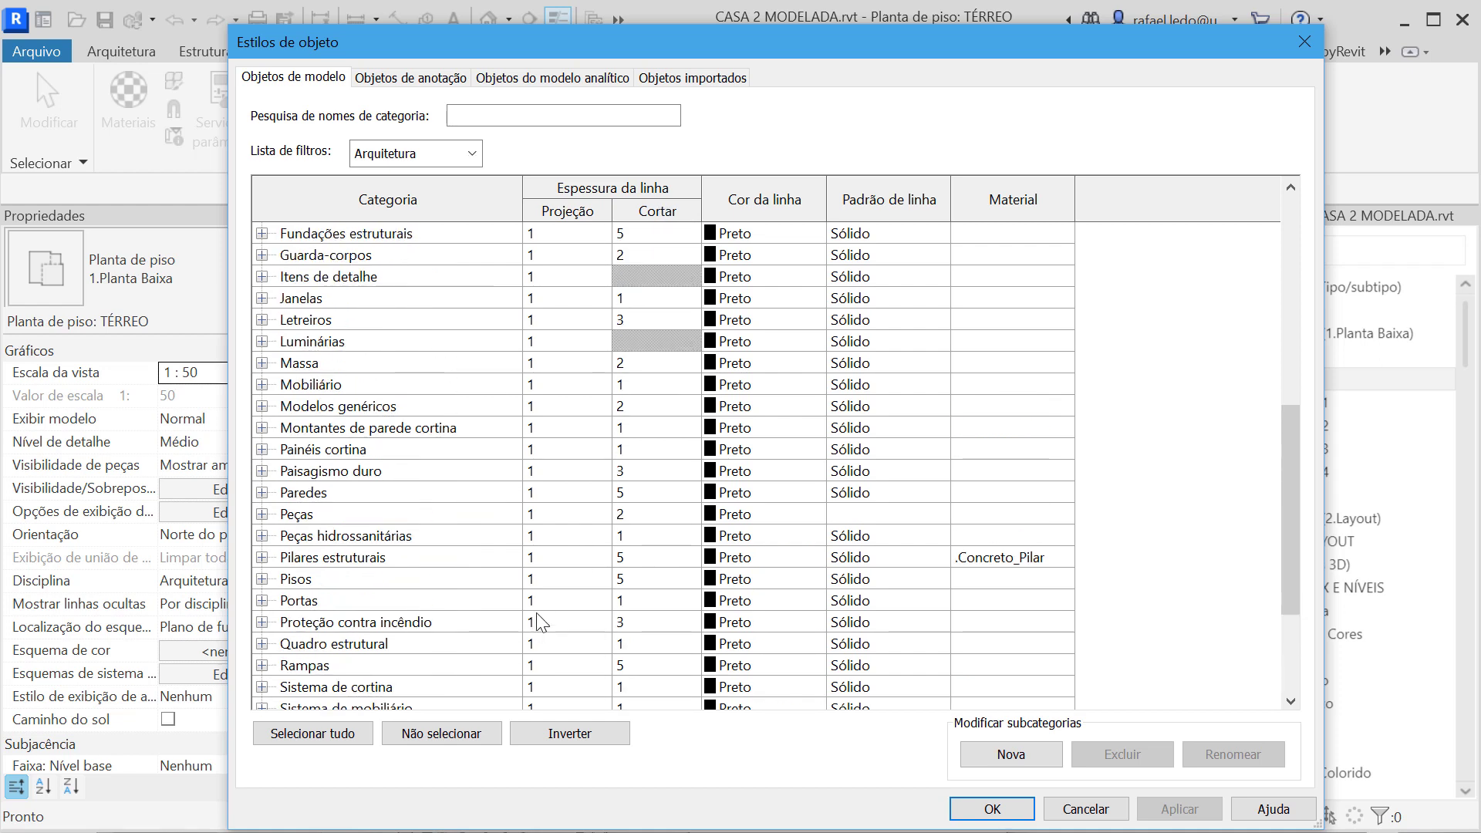
- Scan the model category list from Luminárias up to Conexões estruturais and back, comparing projection and cut line weights
{"action": "left_click", "coordinate": [473, 344]}
{"action": "scroll", "coordinate": [473, 355], "scroll_direction": "up", "scroll_amount": 2}
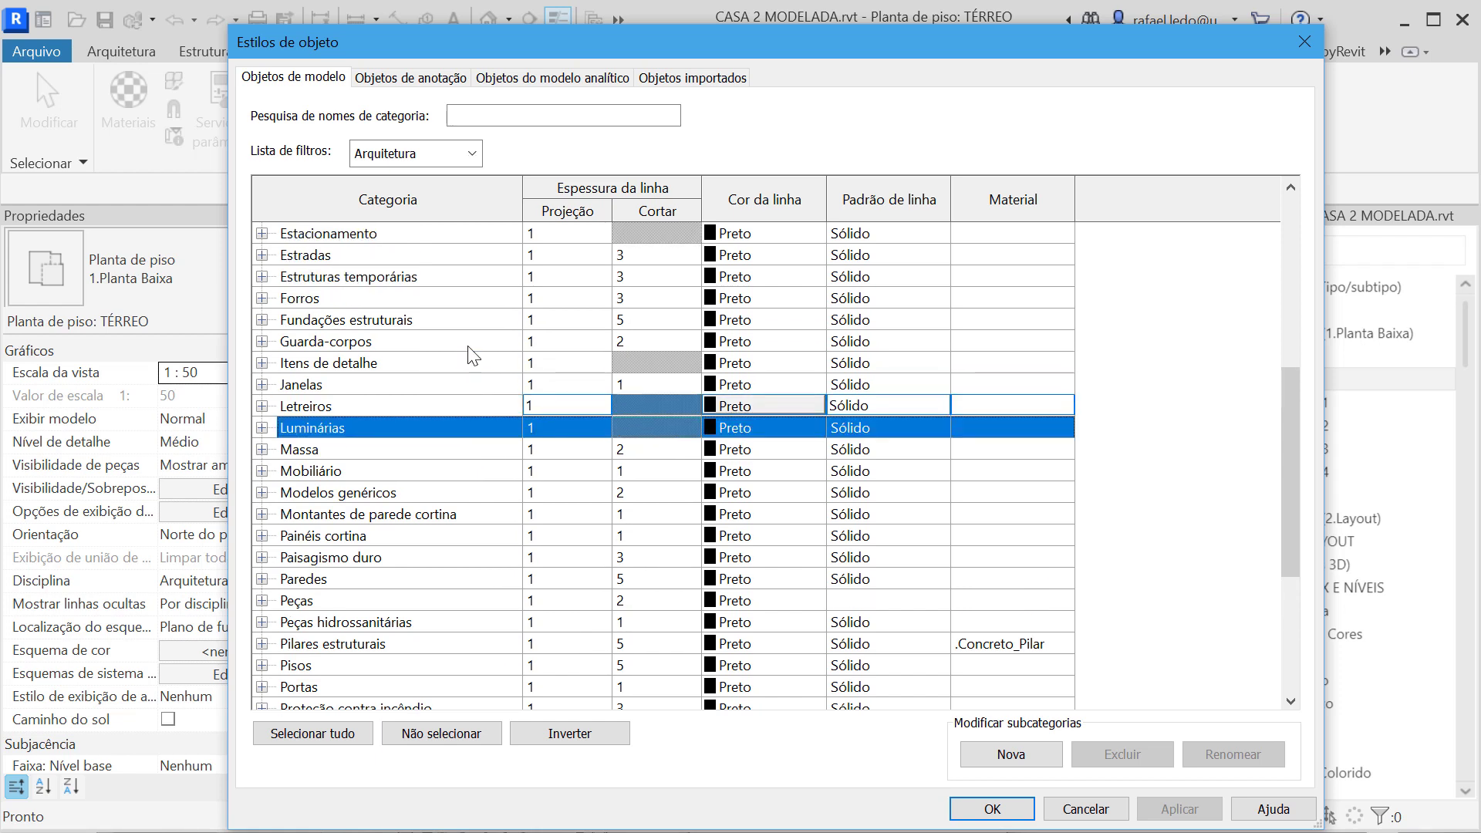
{"action": "scroll", "coordinate": [472, 356], "scroll_direction": "up", "scroll_amount": 1}
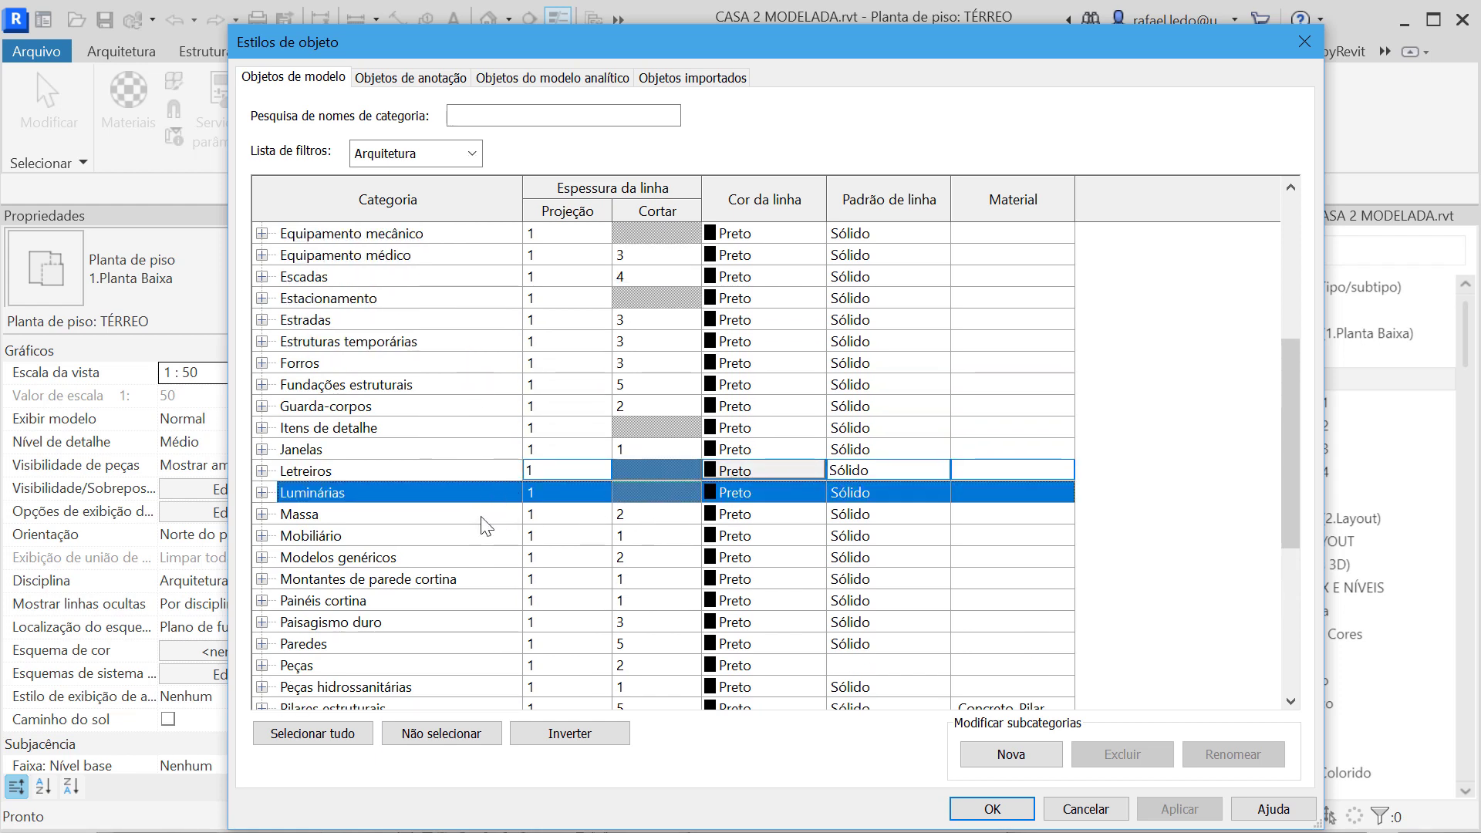
{"action": "left_click", "coordinate": [431, 428]}
{"action": "scroll", "coordinate": [435, 416], "scroll_direction": "up", "scroll_amount": 1}
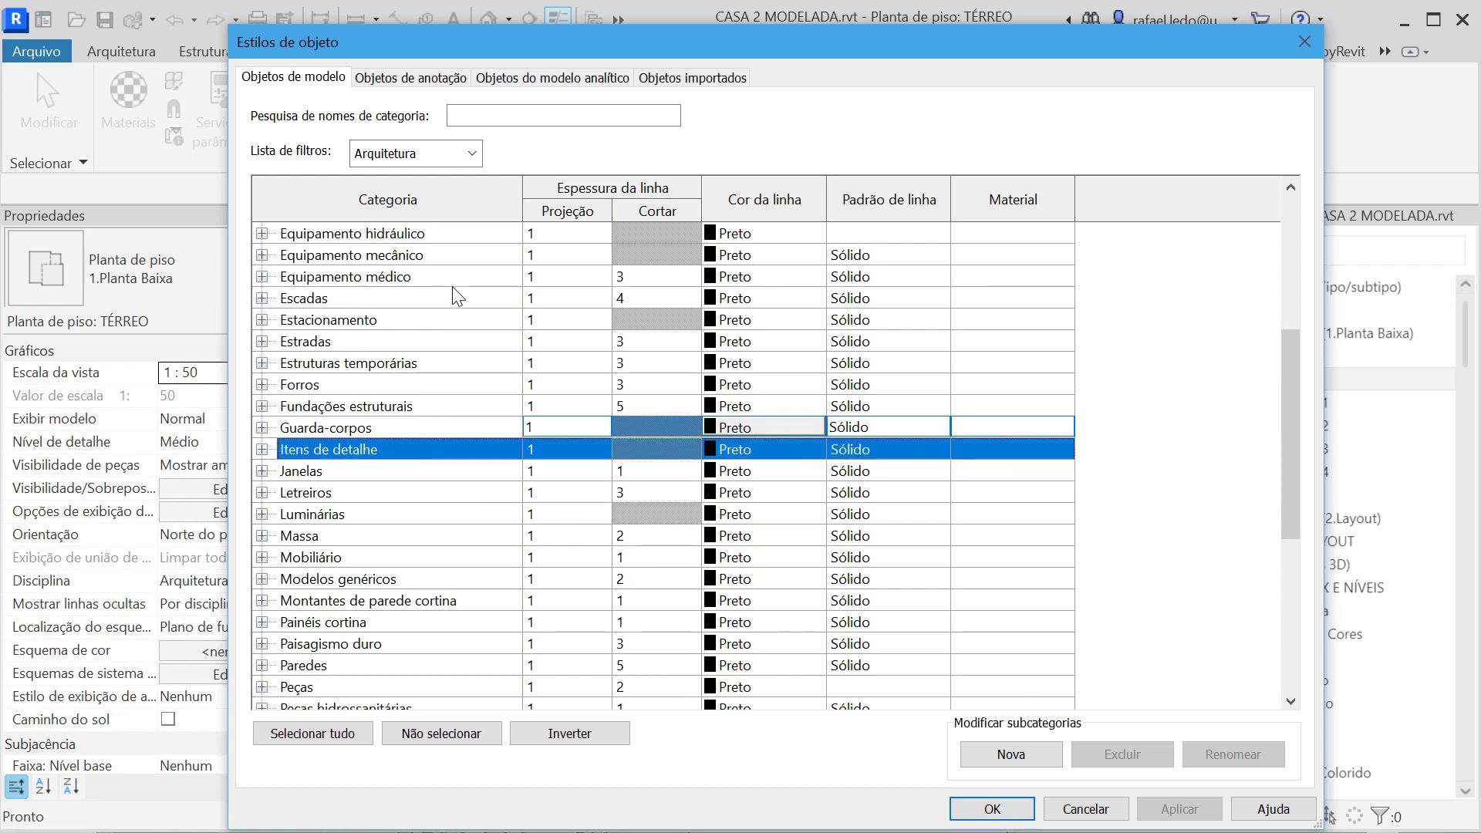
{"action": "scroll", "coordinate": [452, 290], "scroll_direction": "up", "scroll_amount": 5}
{"action": "scroll", "coordinate": [452, 287], "scroll_direction": "down", "scroll_amount": 10}
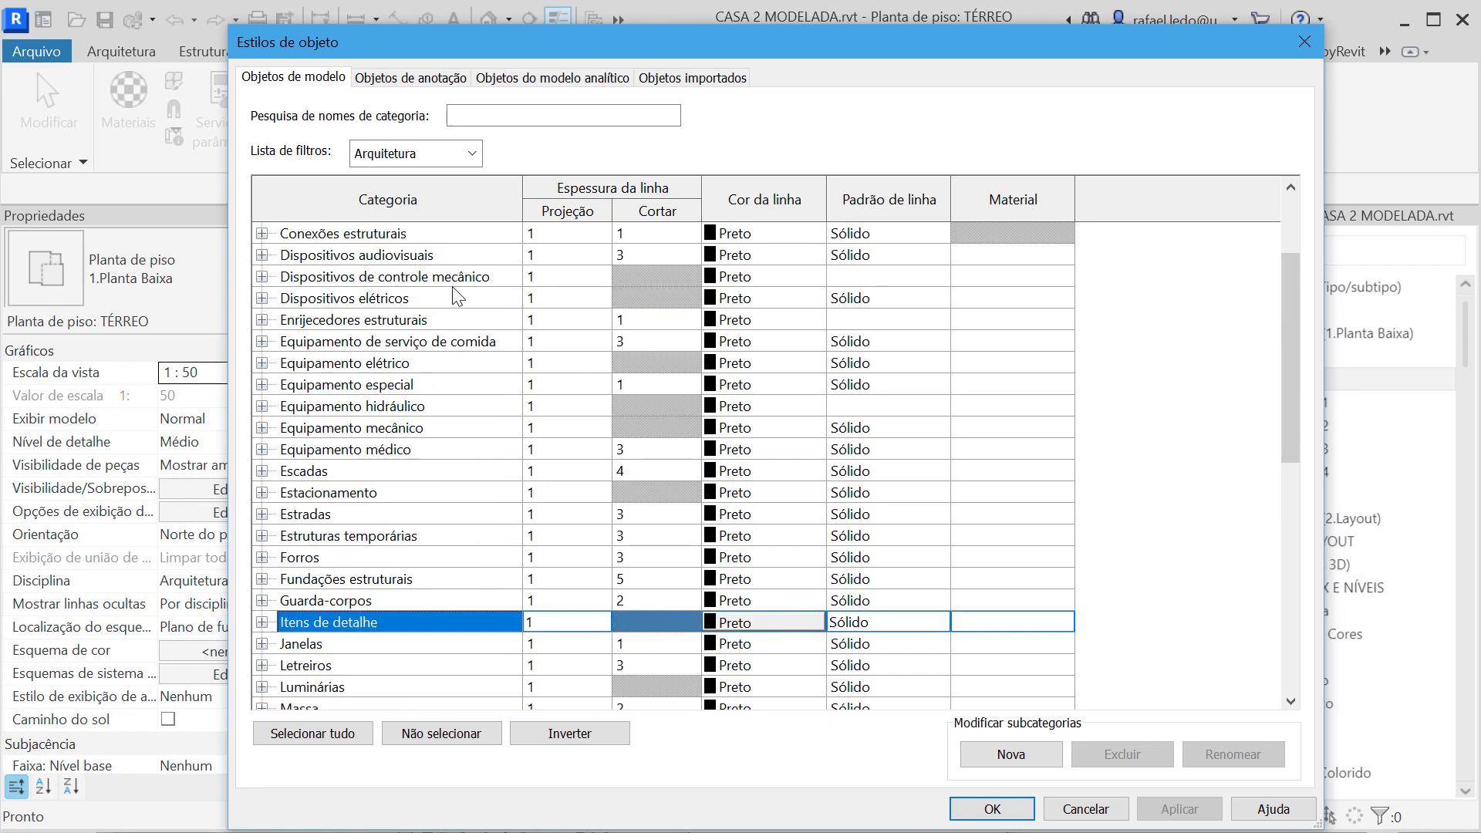
{"action": "scroll", "coordinate": [453, 288], "scroll_direction": "down", "scroll_amount": 1}
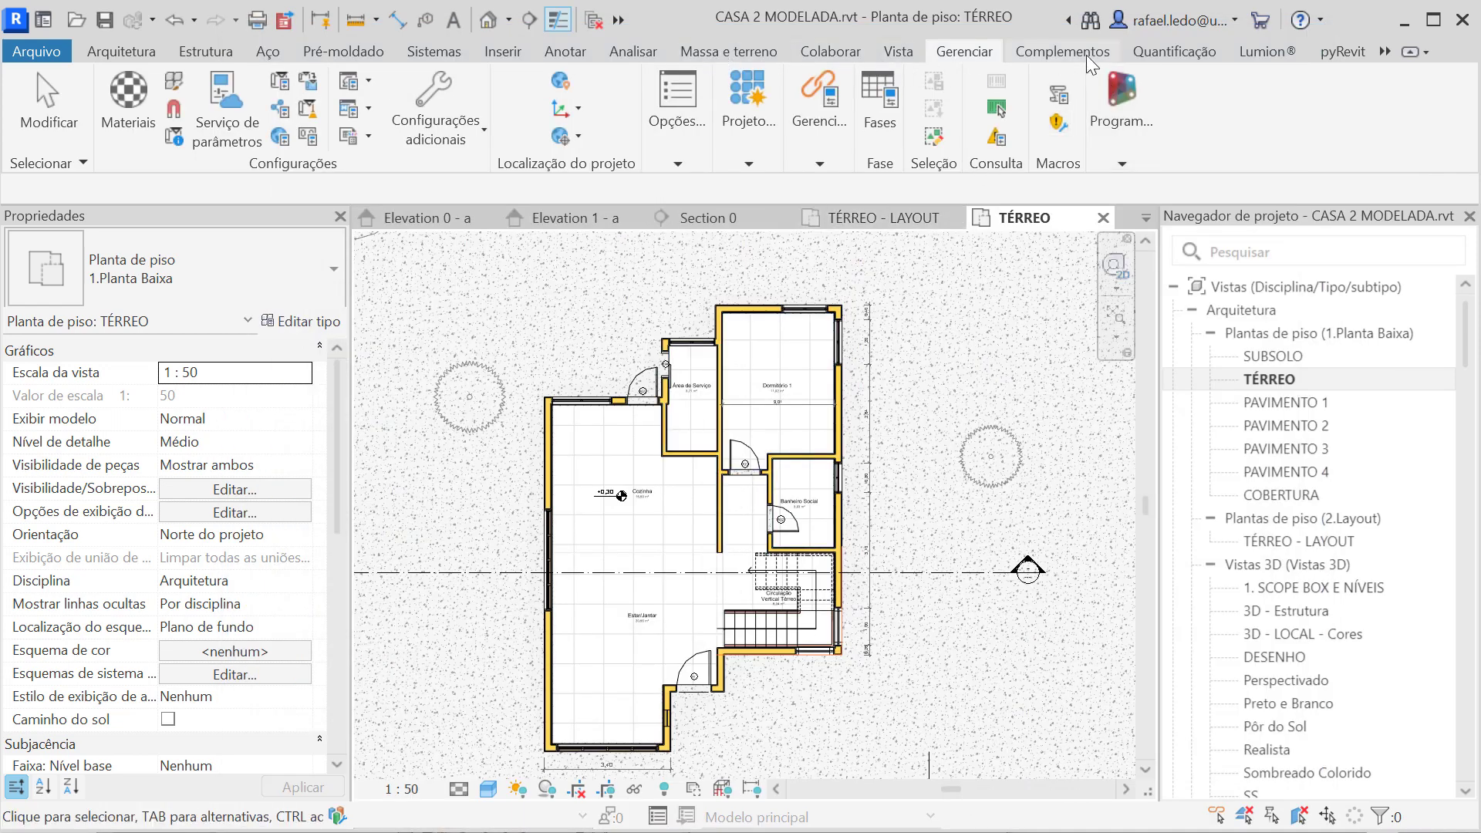
- Open the Line Weights settings, then reposition and enlarge the dialog so all model weights and scale columns fit
{"action": "left_click", "coordinate": [692, 161]}
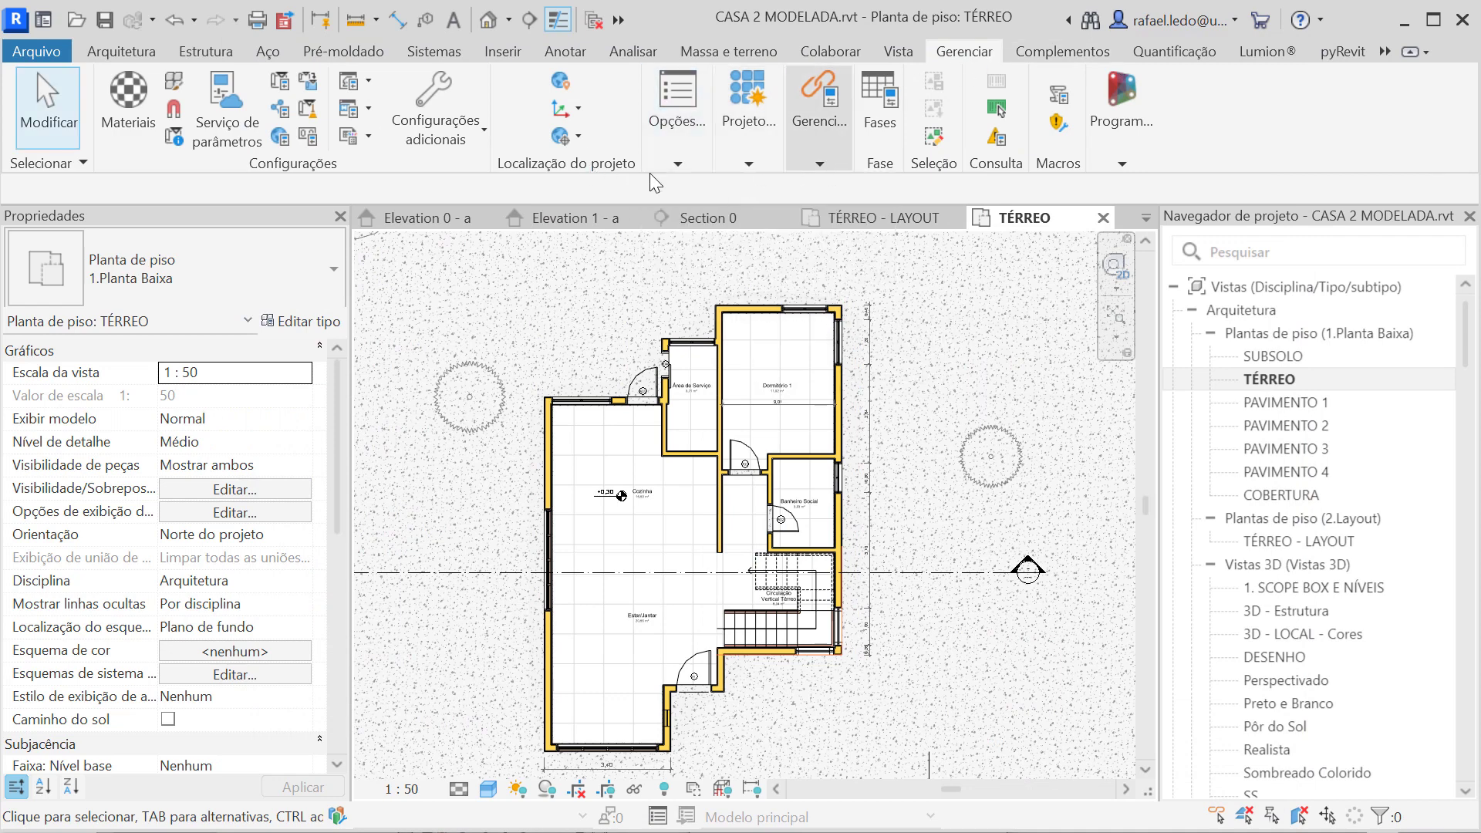
{"action": "left_click", "coordinate": [469, 149]}
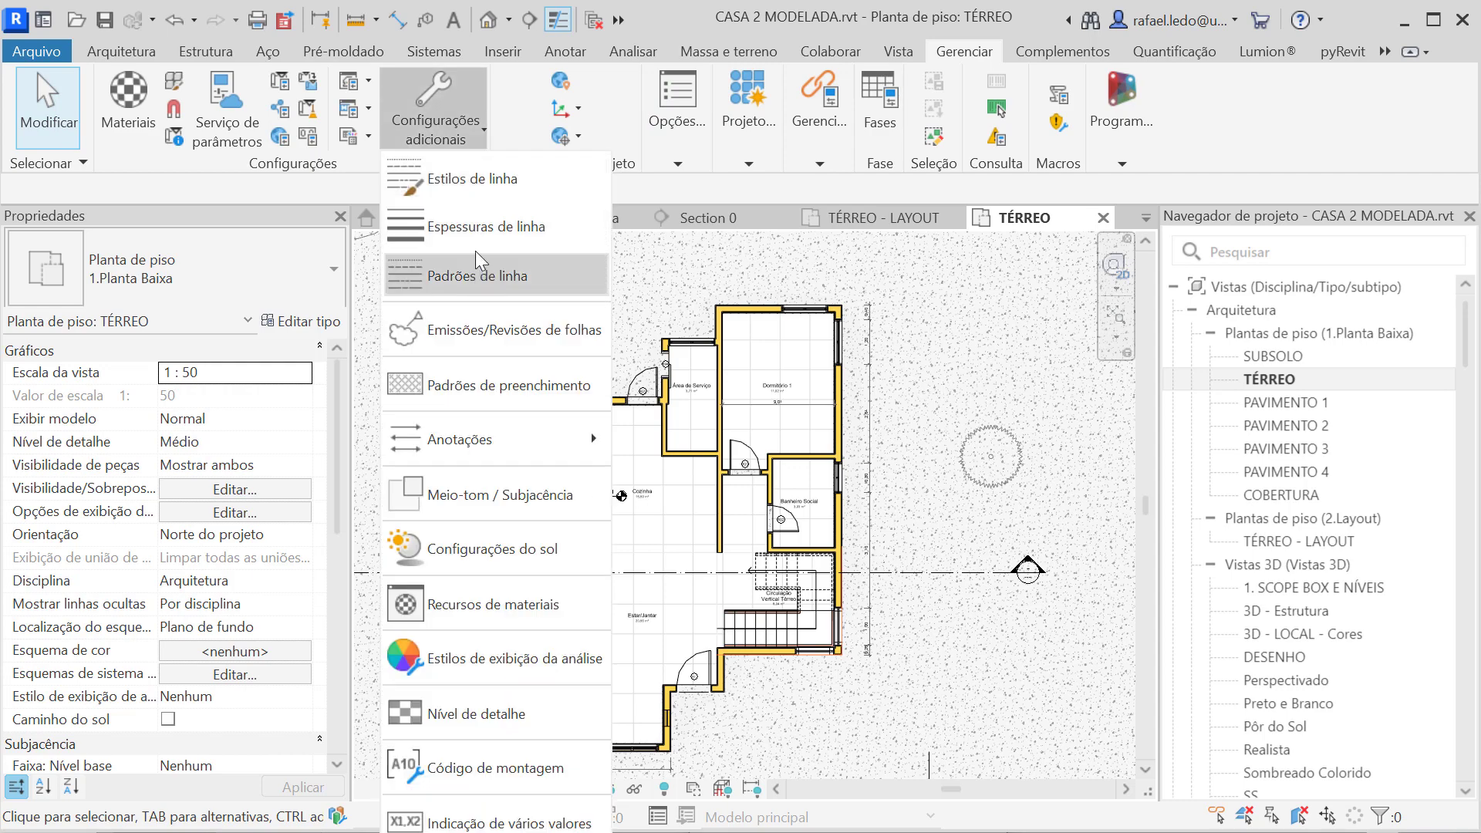
{"action": "left_click", "coordinate": [474, 225]}
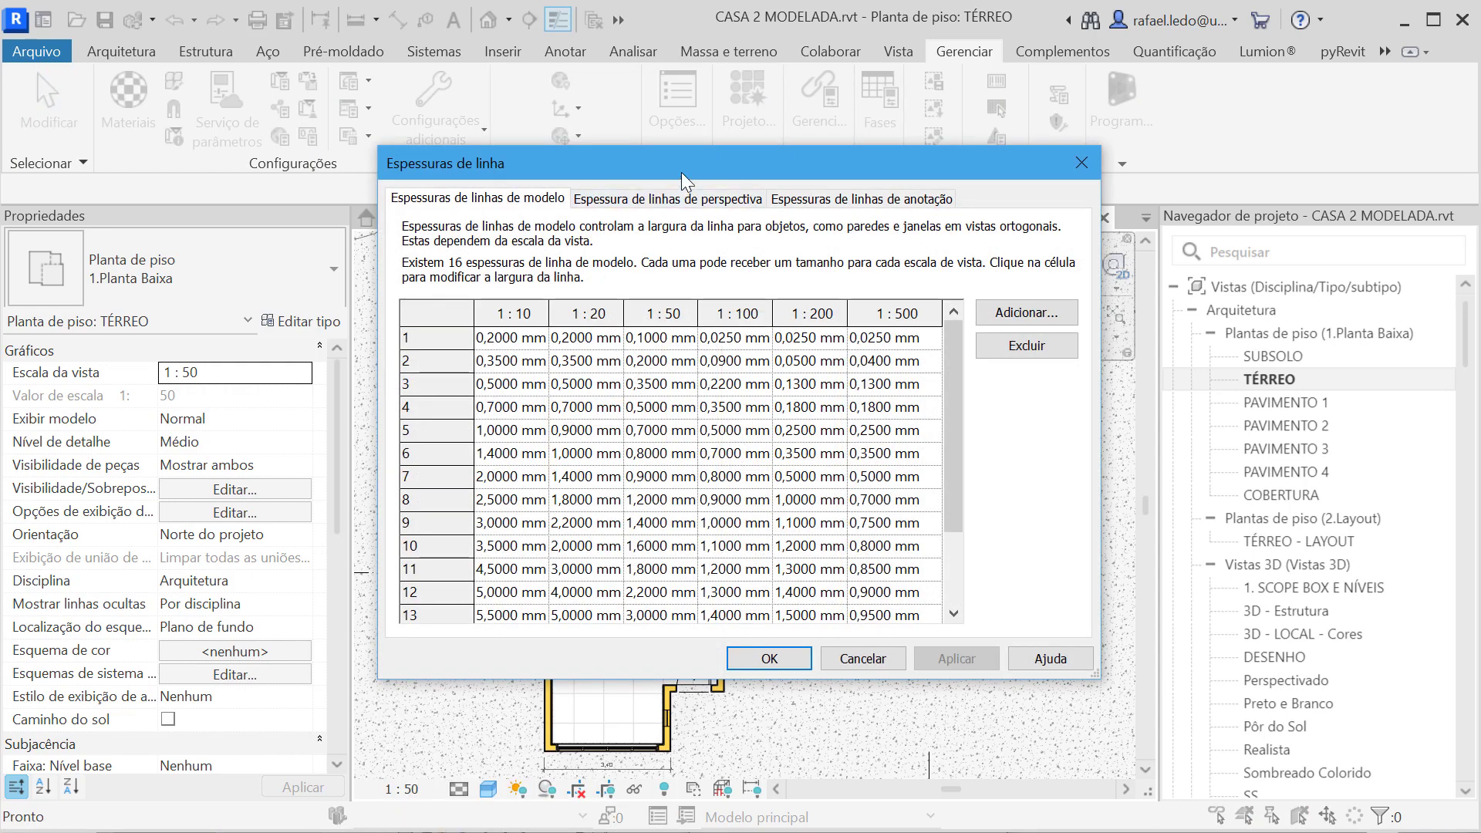
{"action": "left_click_drag", "start_coordinate": [682, 172], "coordinate": [545, 131]}
{"action": "left_click_drag", "start_coordinate": [964, 637], "coordinate": [1368, 788]}
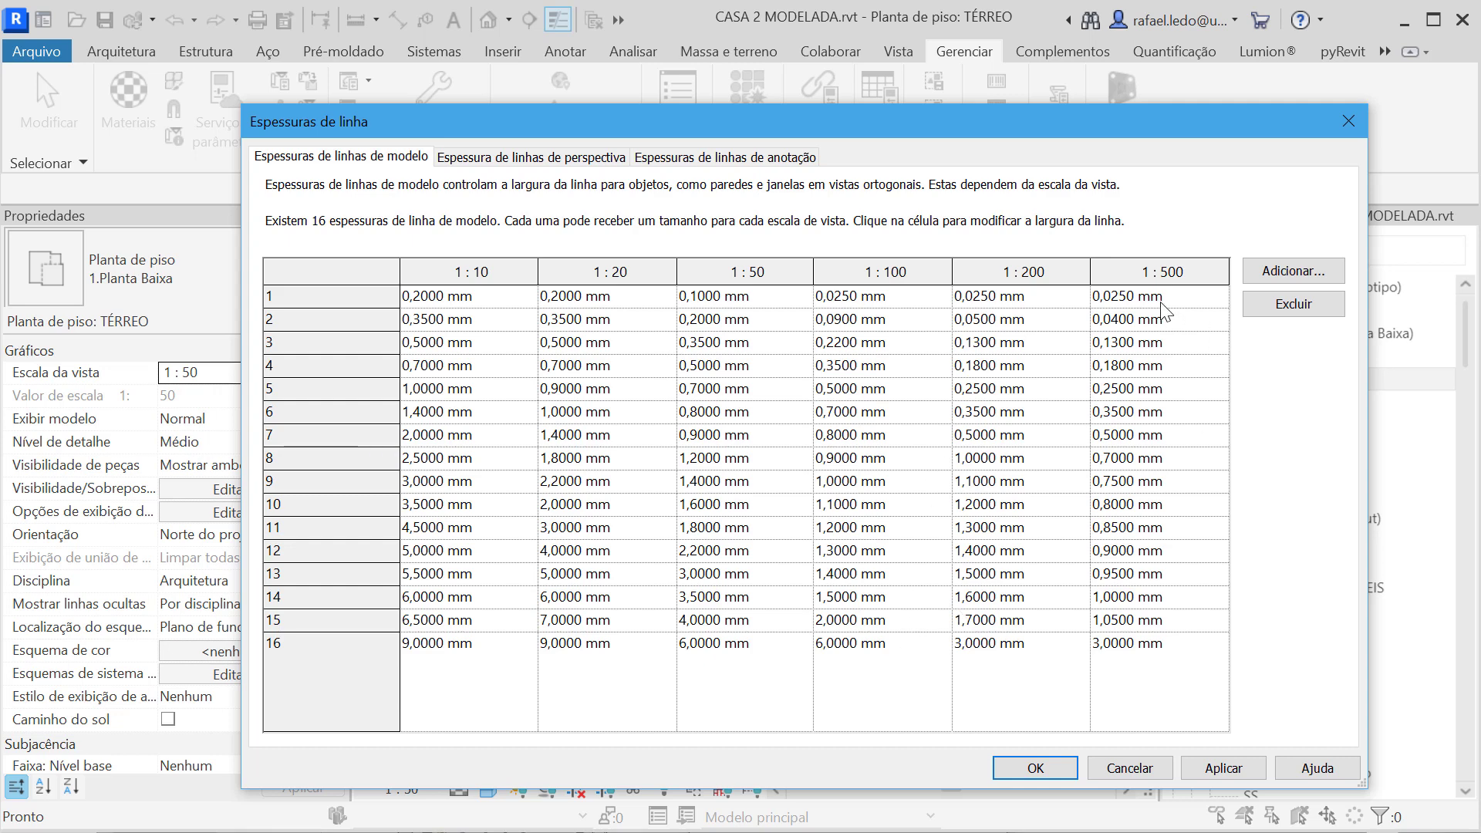
- Try 0,01 mm for model line weight 1 at scale 1:500, and enter 0,025 mm instead
{"action": "left_click_drag", "start_coordinate": [1169, 301], "coordinate": [1116, 281]}
{"action": "type", "text": "1"}
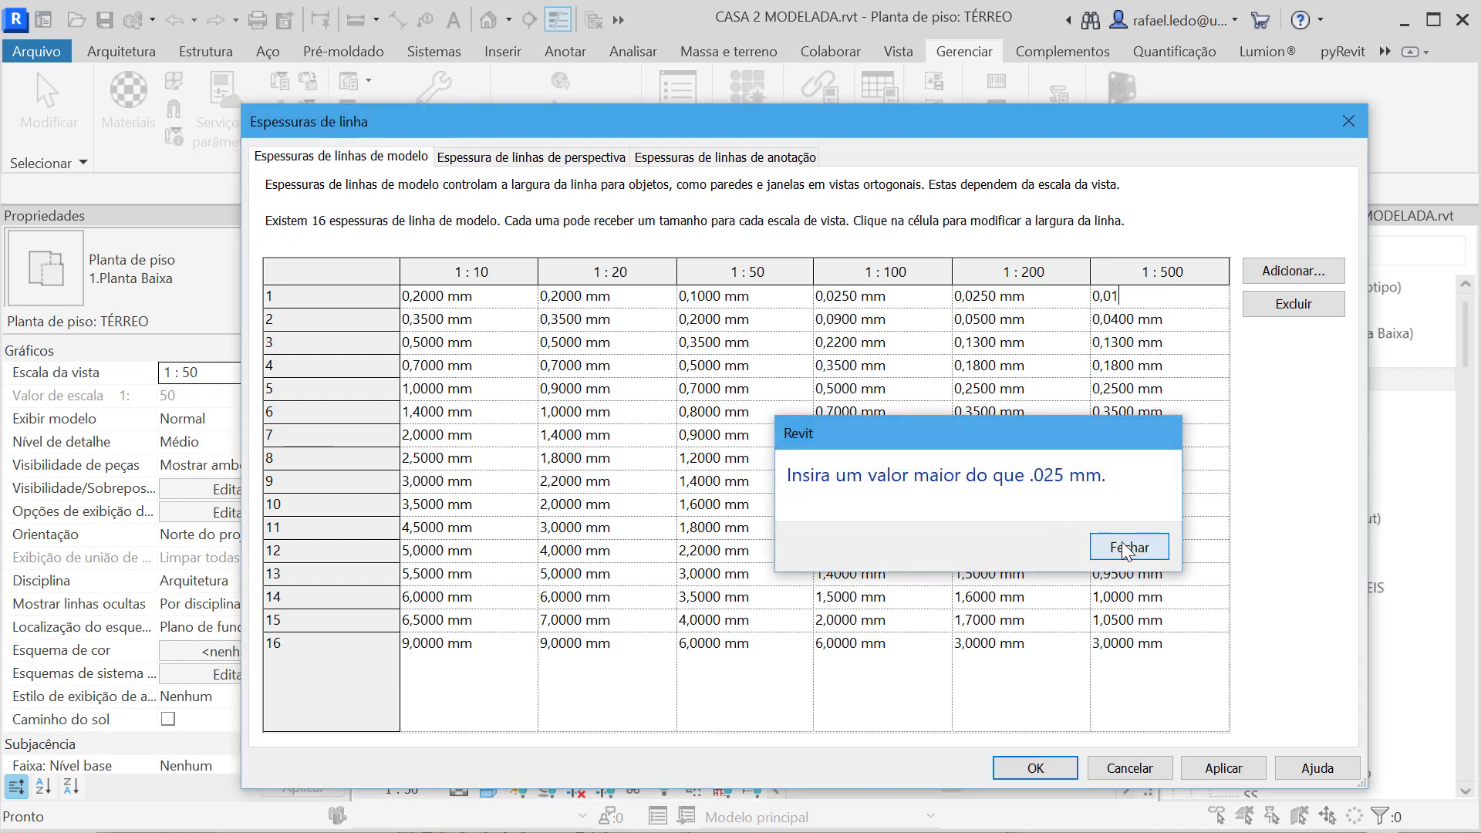
{"action": "left_click", "coordinate": [1122, 542]}
{"action": "left_click", "coordinate": [1108, 542]}
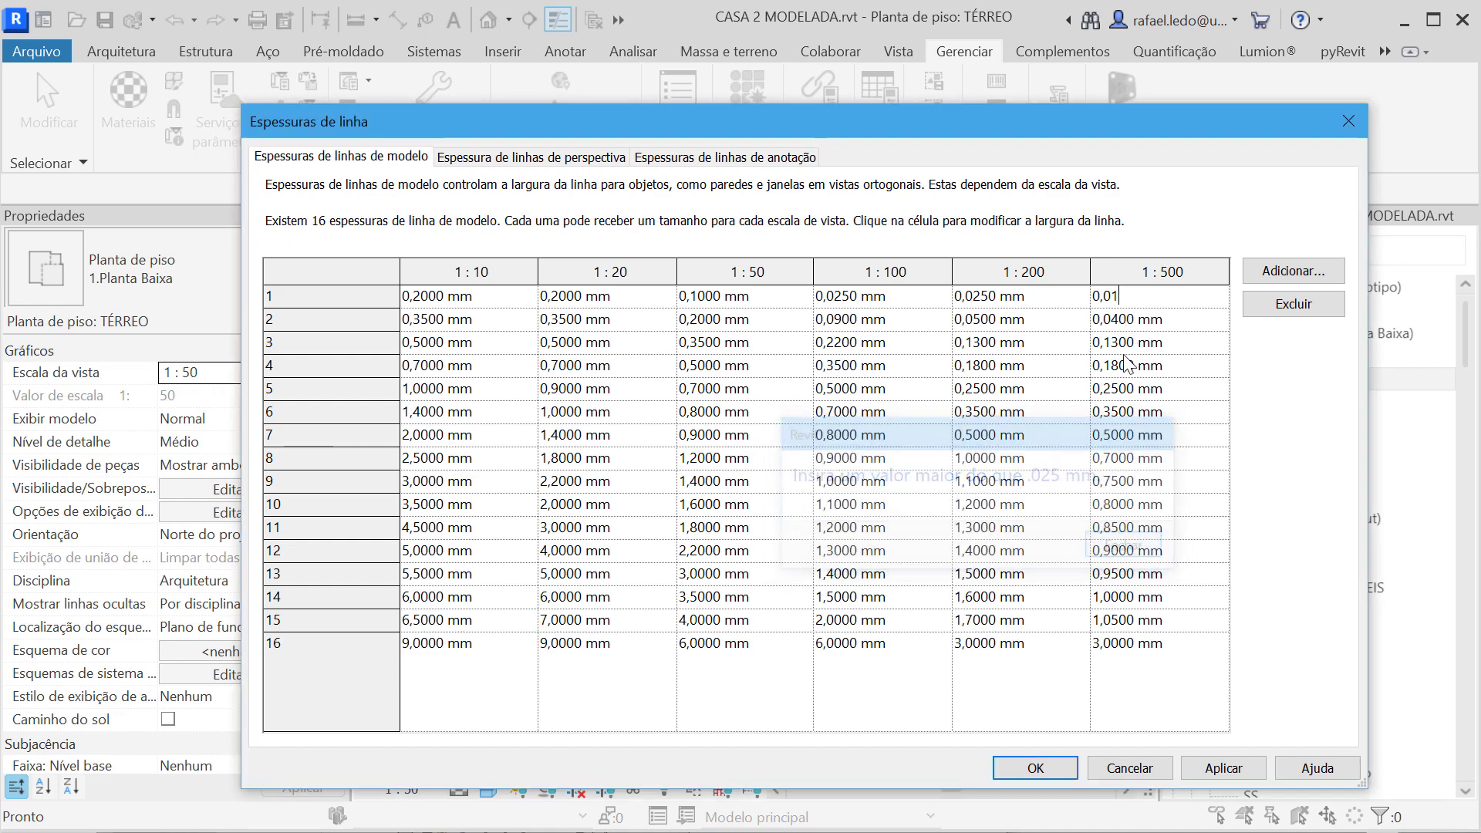
{"action": "left_click_drag", "start_coordinate": [1120, 300], "coordinate": [1114, 302]}
{"action": "type", "text": "25"}
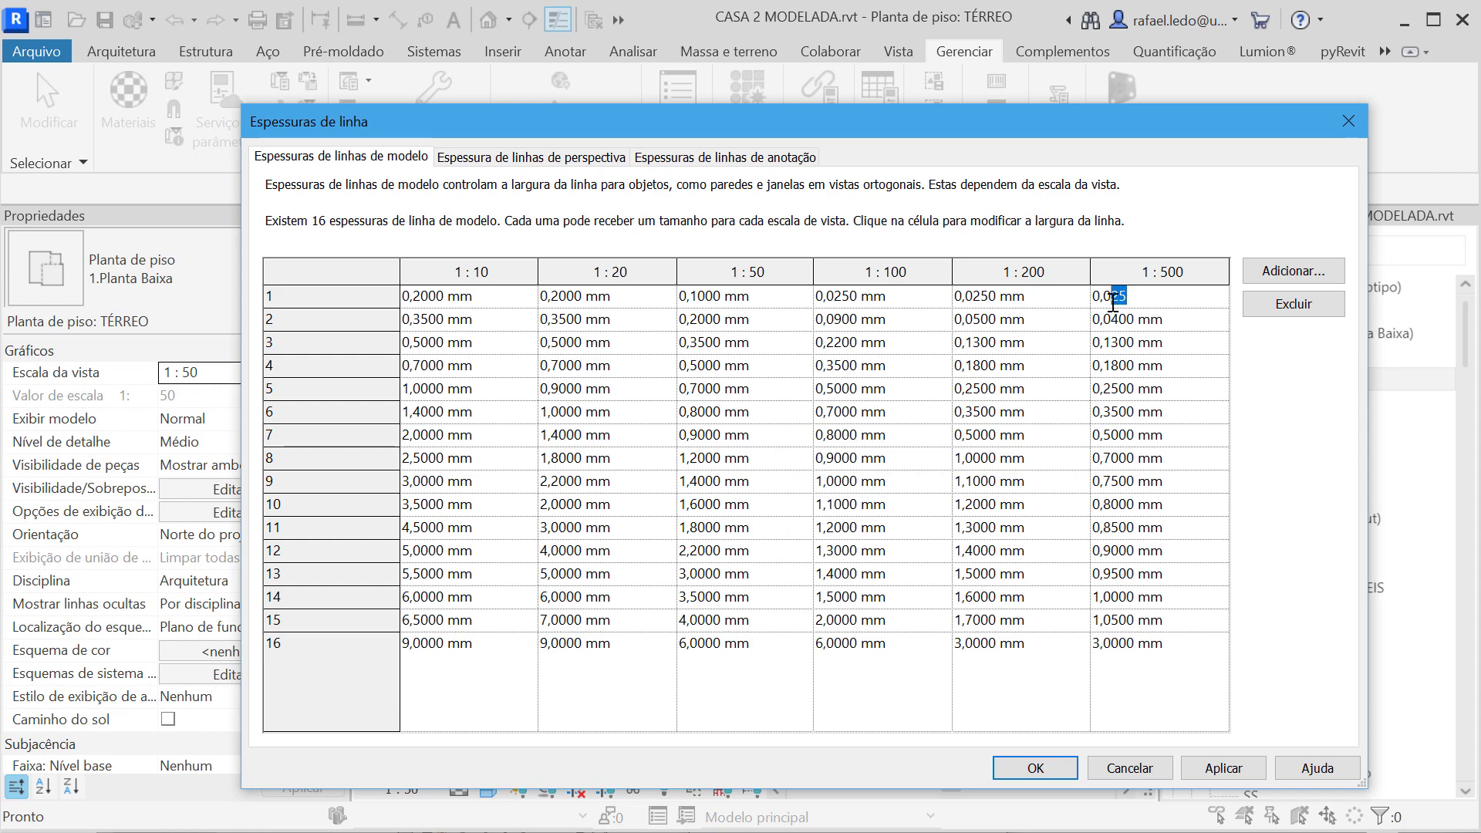
- Enter 0,025 mm for line weights 2 and 3 at scale 1:500, and close the dialog without saving
{"action": "left_click", "coordinate": [1167, 335]}
{"action": "left_click", "coordinate": [1167, 322]}
{"action": "left_click_drag", "start_coordinate": [1159, 317], "coordinate": [1116, 312]}
{"action": "type", "text": "25"}
{"action": "left_click", "coordinate": [1167, 343]}
{"action": "left_click_drag", "start_coordinate": [1176, 347], "coordinate": [1106, 324]}
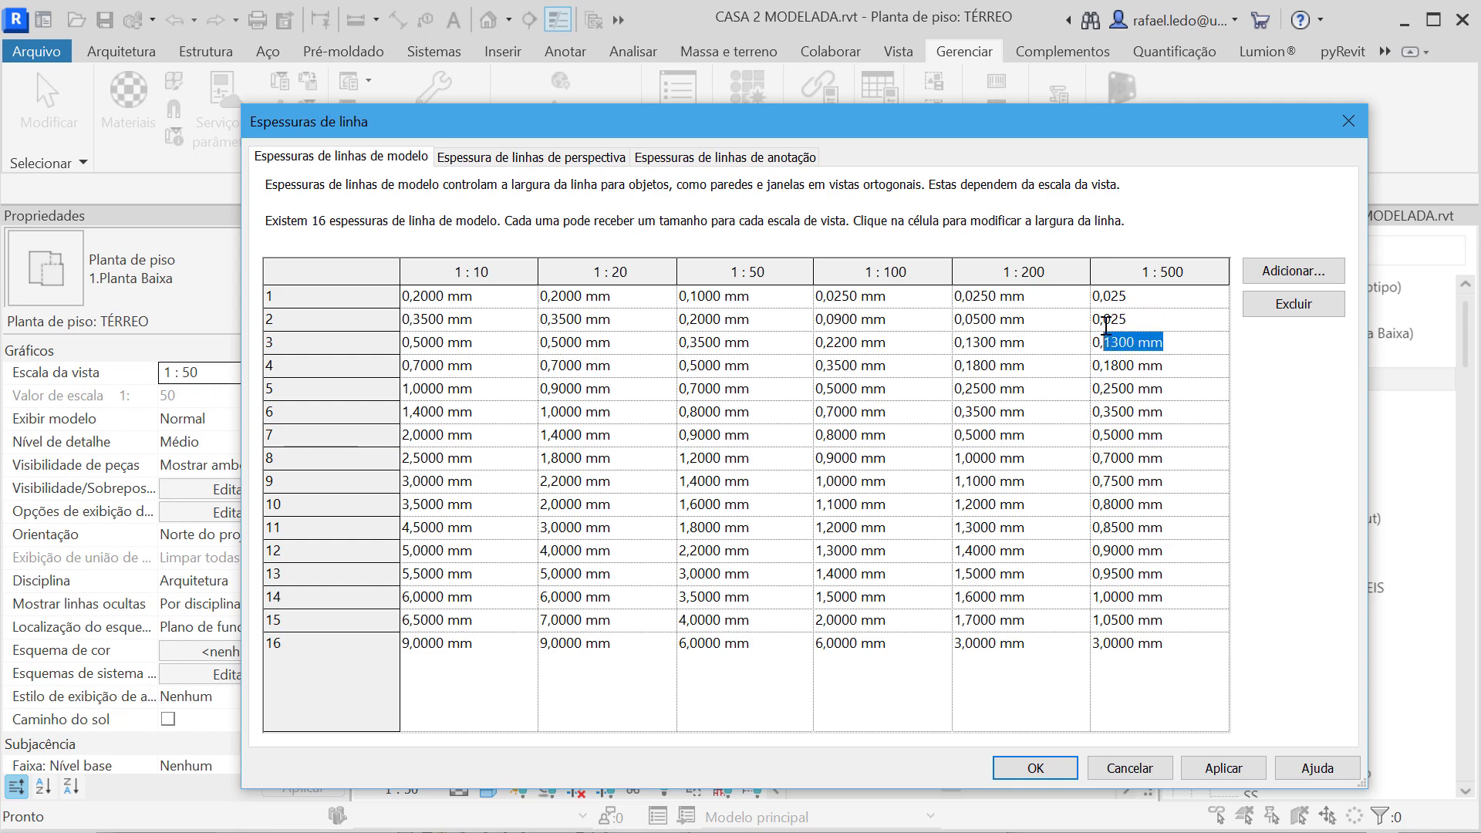
{"action": "type", "text": "02"}
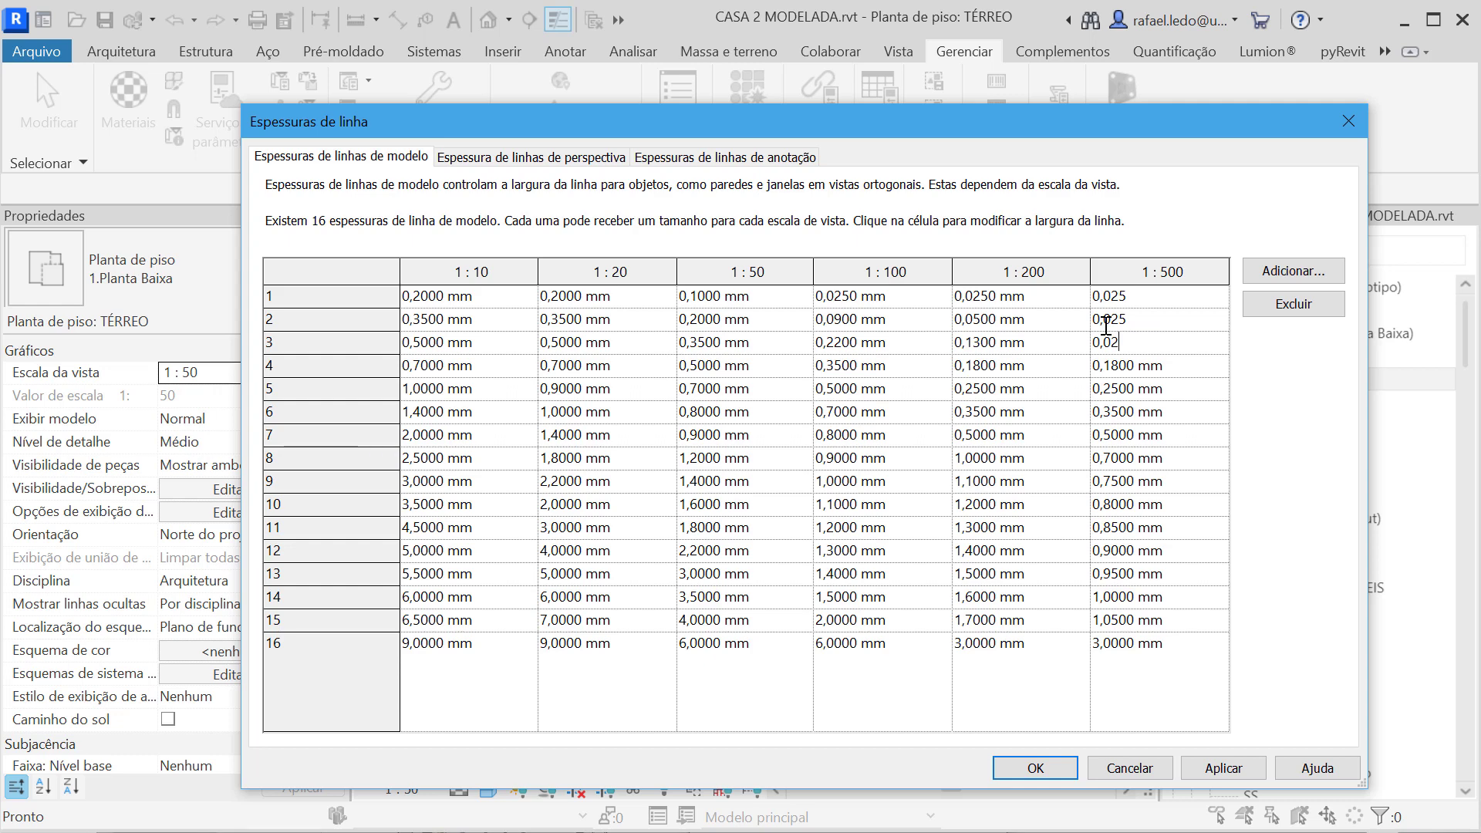
{"action": "type", "text": "5"}
{"action": "left_click", "coordinate": [1150, 366]}
{"action": "left_click", "coordinate": [1346, 123]}
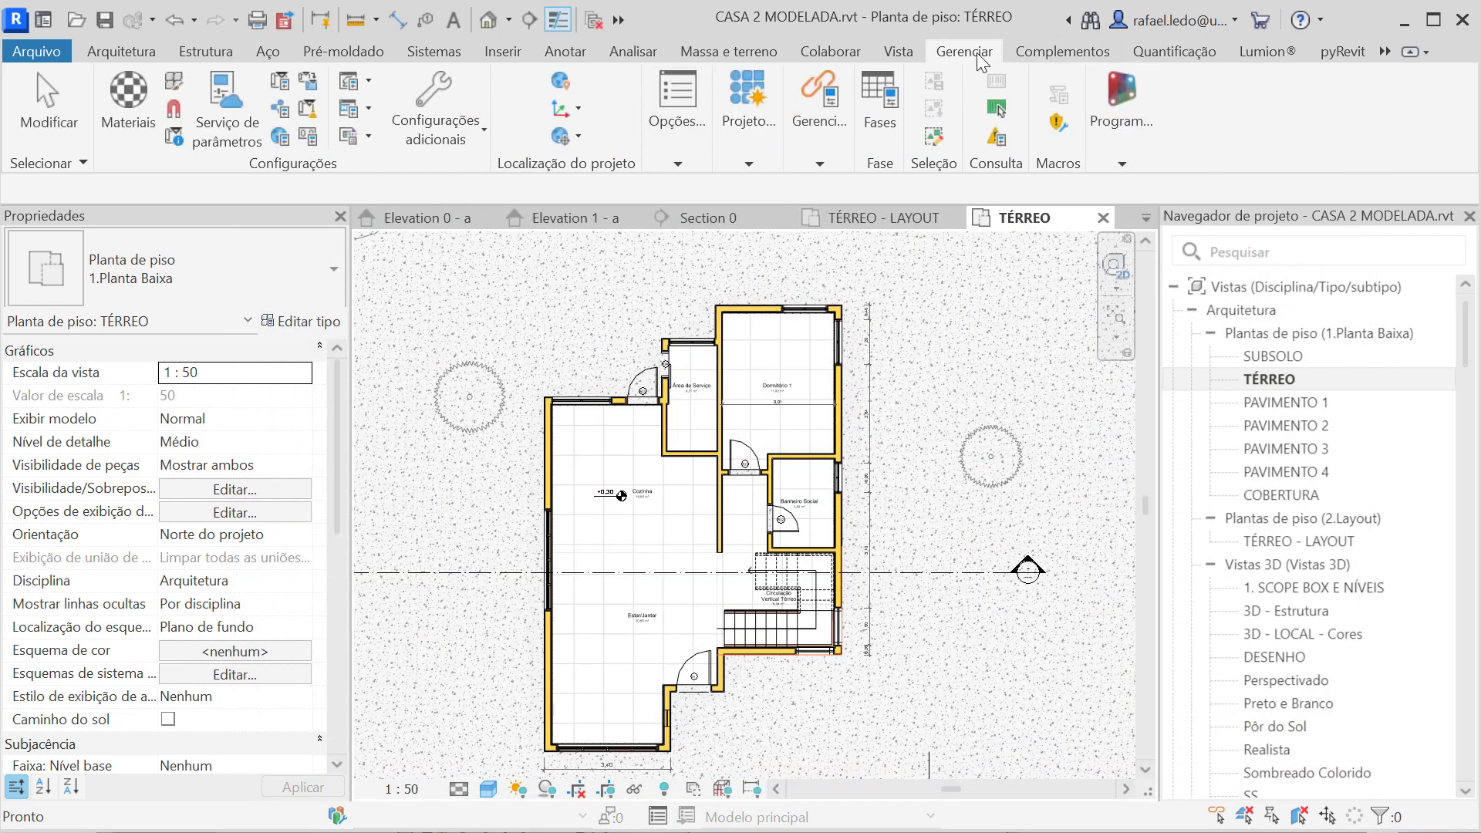
- Turn off thin line display at the lower-left wall corner of the TÉRREO plan to show real line weights
{"action": "scroll", "coordinate": [562, 752], "scroll_direction": "up", "scroll_amount": 10}
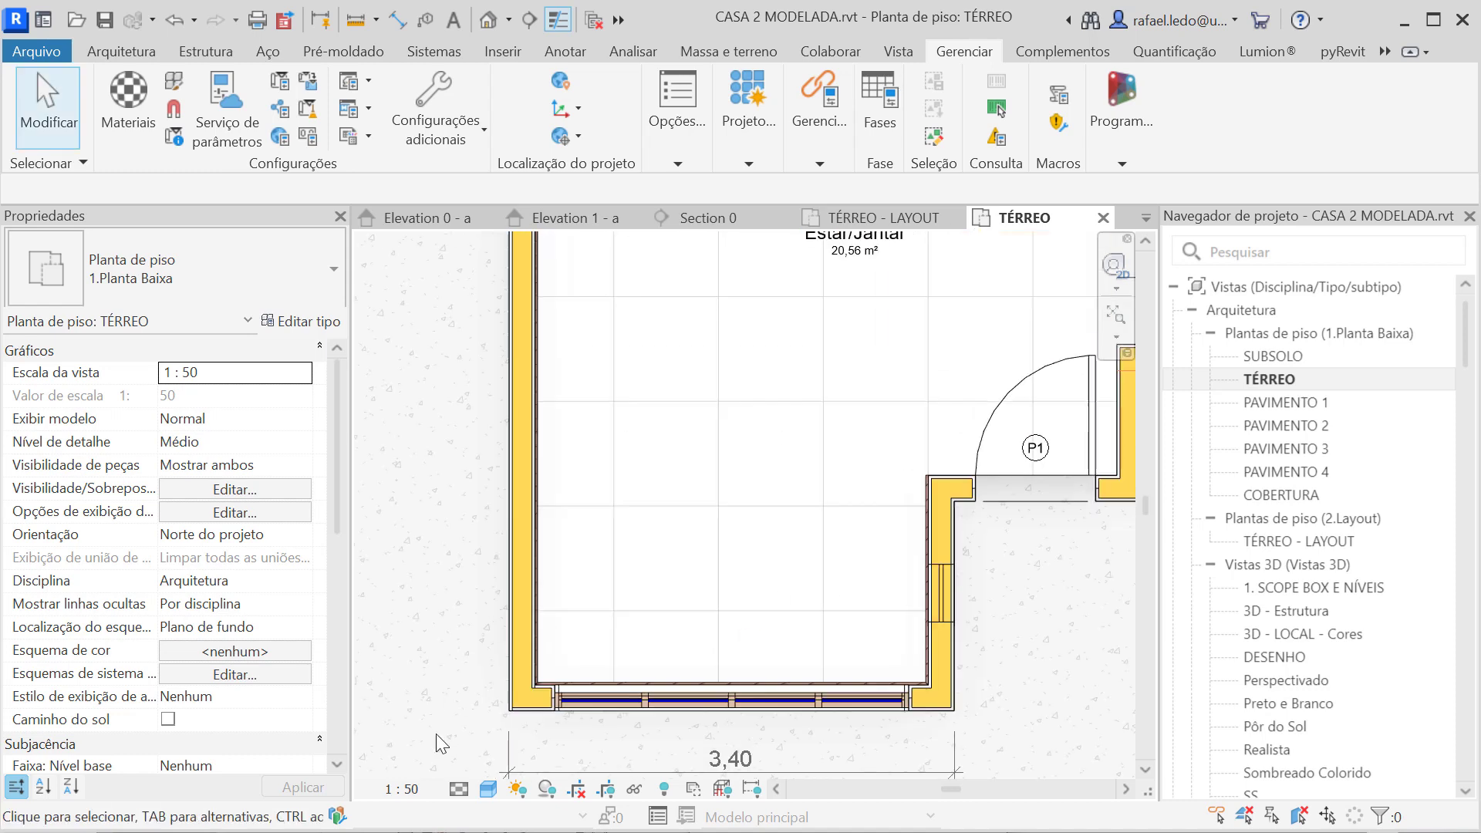
{"action": "scroll", "coordinate": [525, 714], "scroll_direction": "up", "scroll_amount": 3}
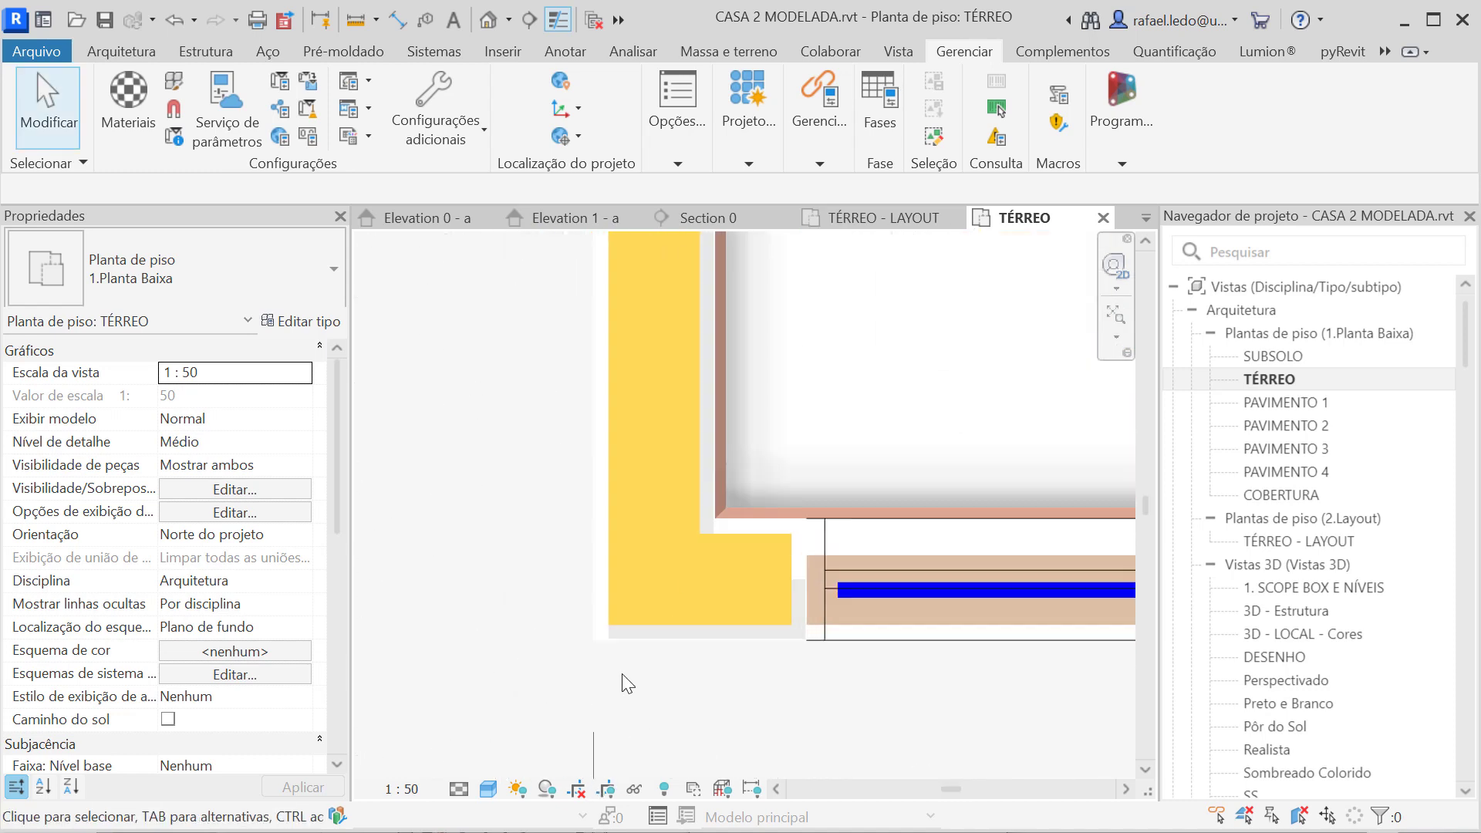
{"action": "left_click", "coordinate": [558, 19]}
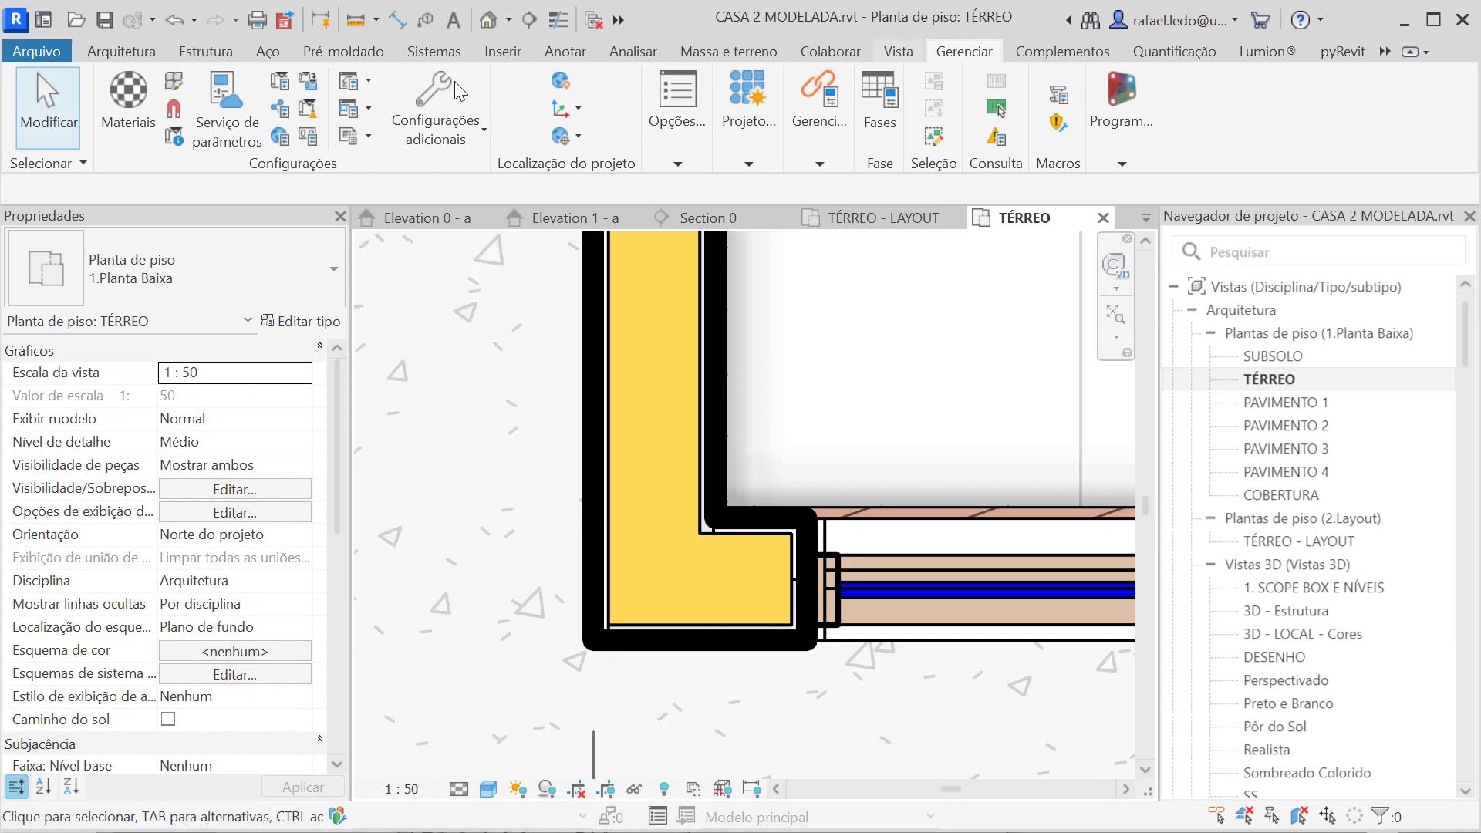
- Check the projection and cut line weights of the Paredes category in Object Styles and close the dialog
{"action": "left_click", "coordinate": [175, 80]}
{"action": "left_click_drag", "start_coordinate": [1291, 291], "coordinate": [1237, 636]}
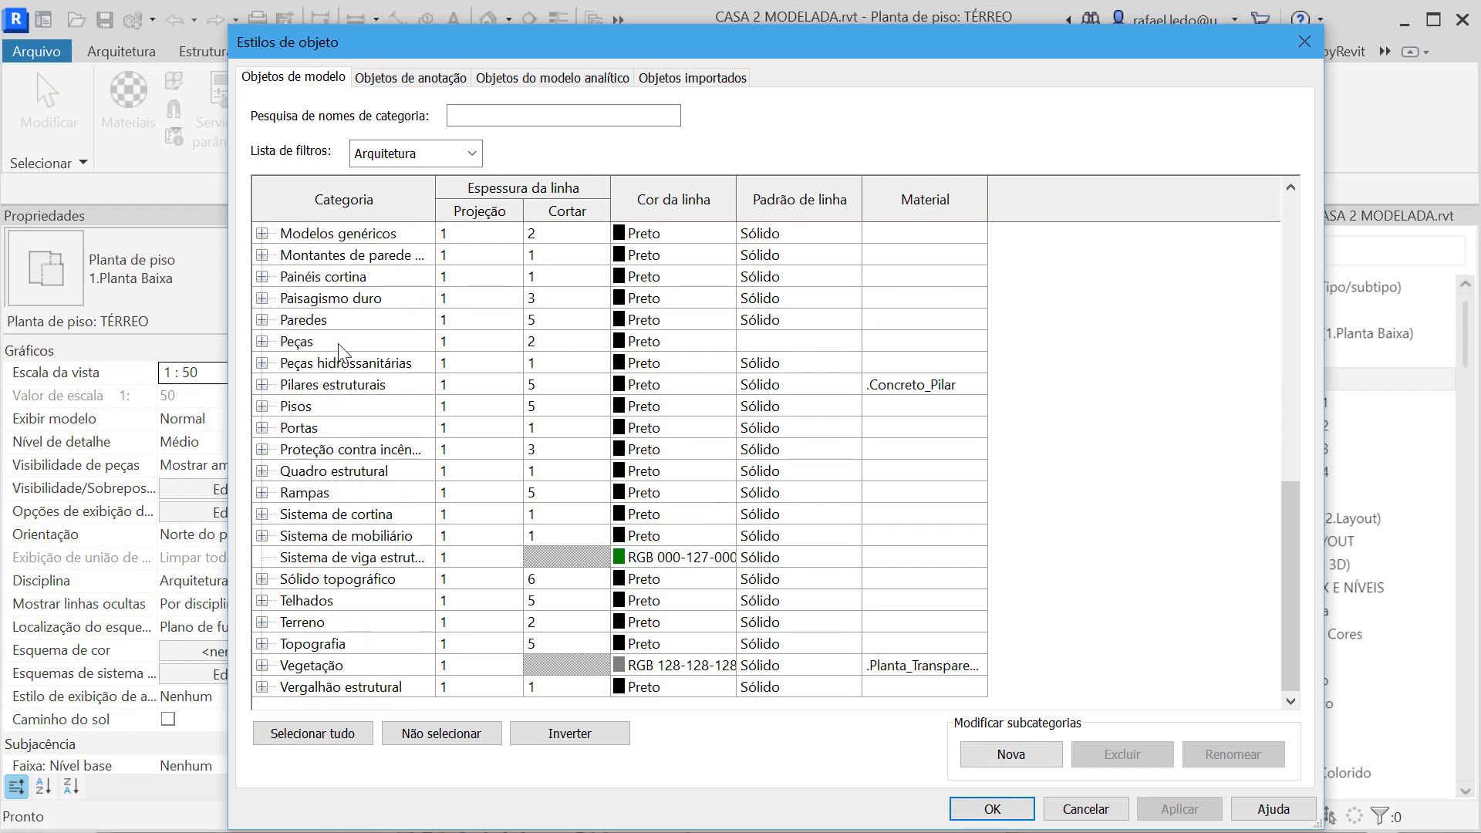
{"action": "left_click", "coordinate": [468, 319]}
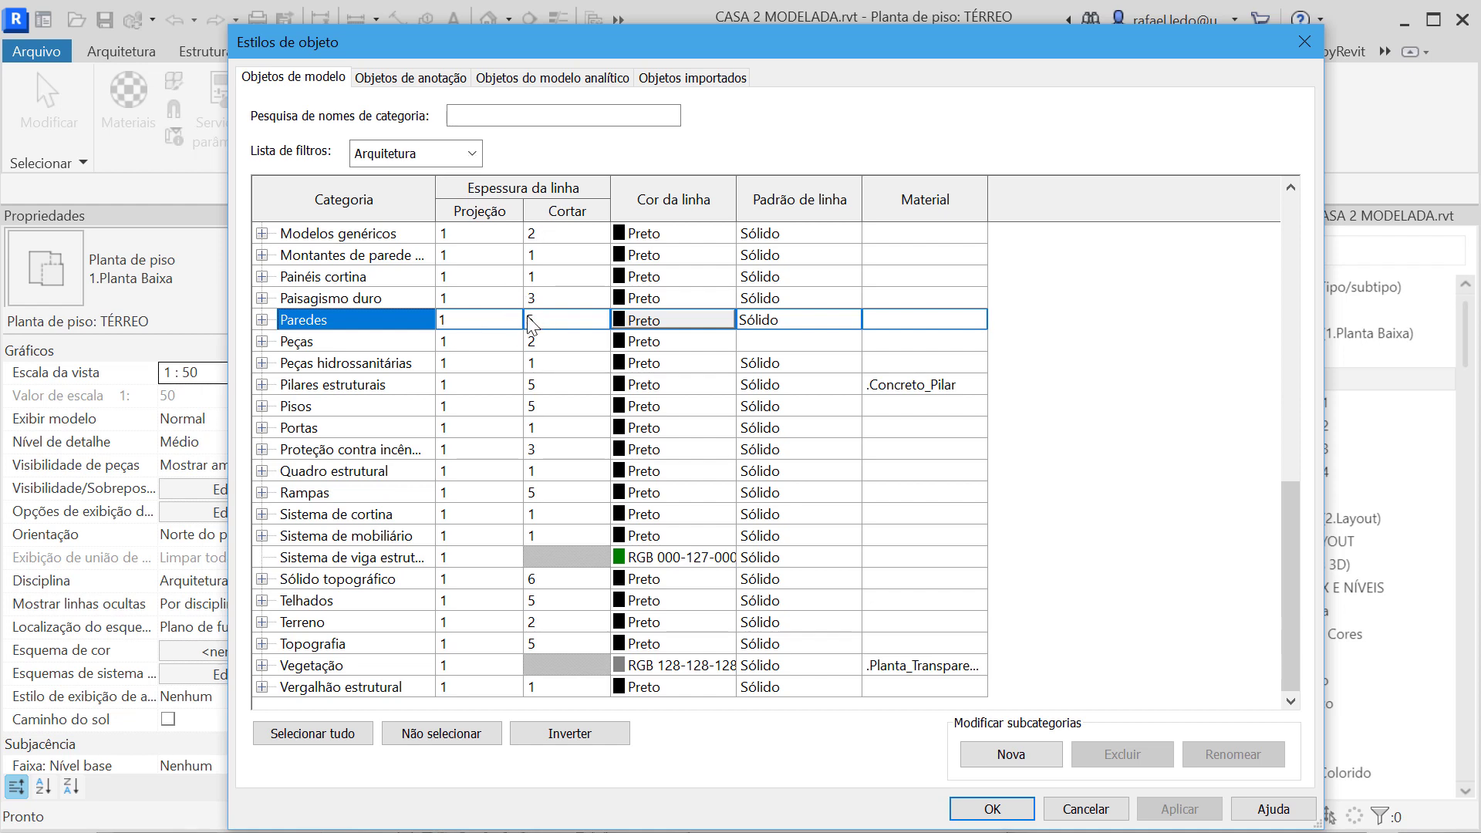
{"action": "left_click", "coordinate": [994, 809]}
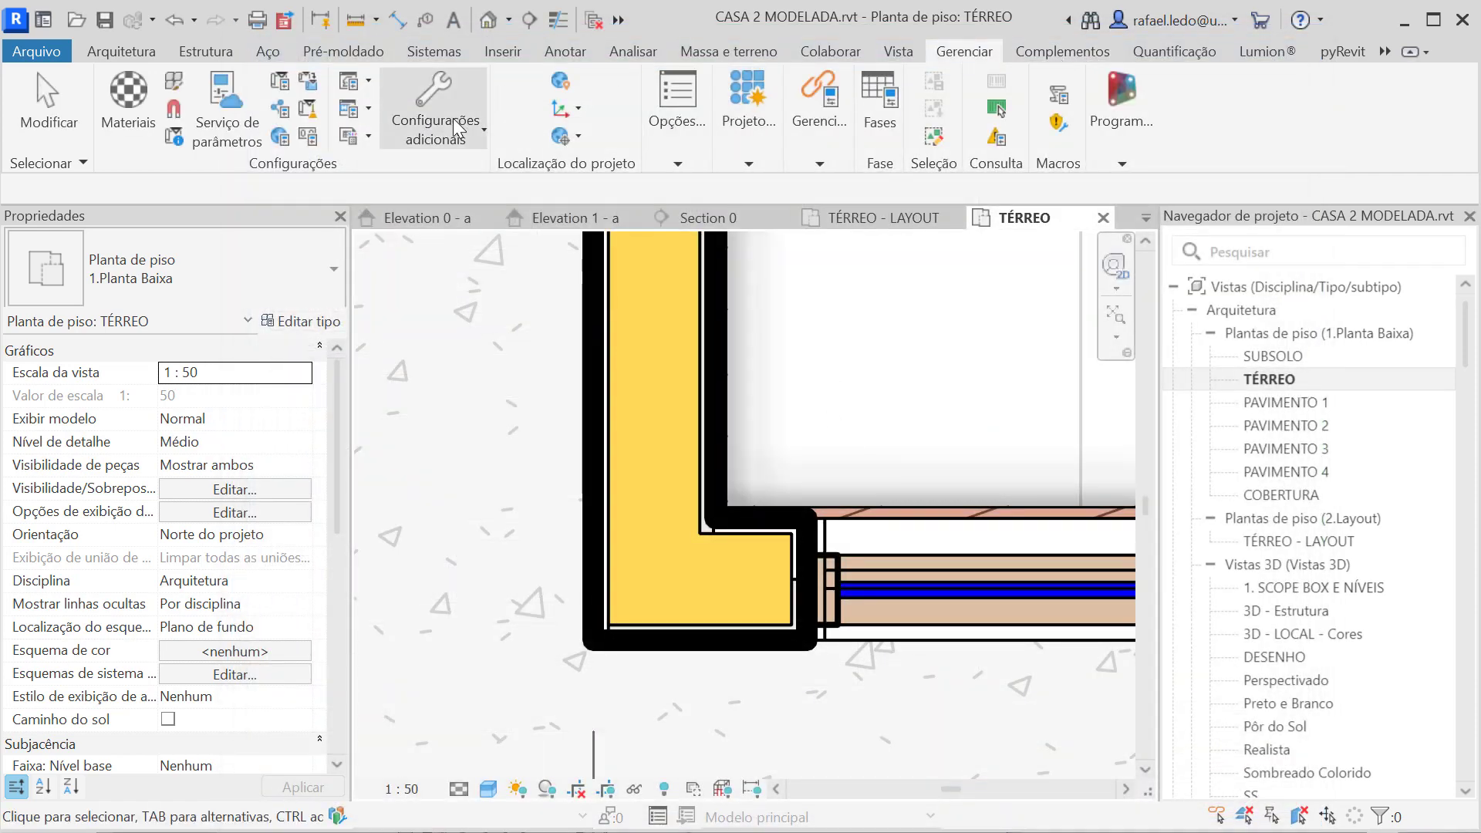
- Reopen Line Weights, inspect the 1:50 widths of weights 1 and 5, and move the dialog clear of the wall corner
{"action": "left_click", "coordinate": [457, 131]}
{"action": "left_click", "coordinate": [463, 255]}
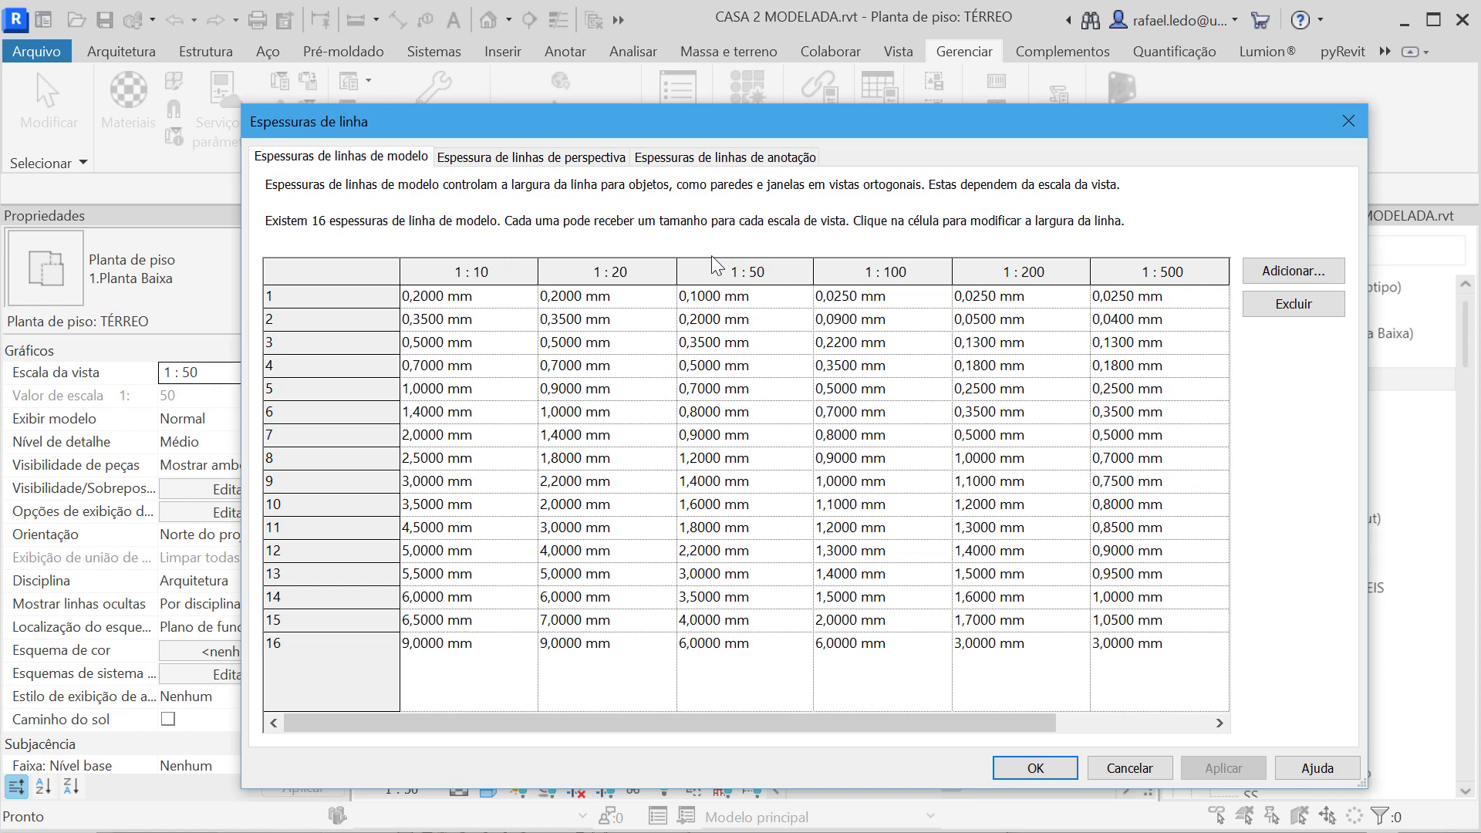
{"action": "left_click", "coordinate": [765, 300]}
{"action": "left_click_drag", "start_coordinate": [764, 300], "coordinate": [663, 276]}
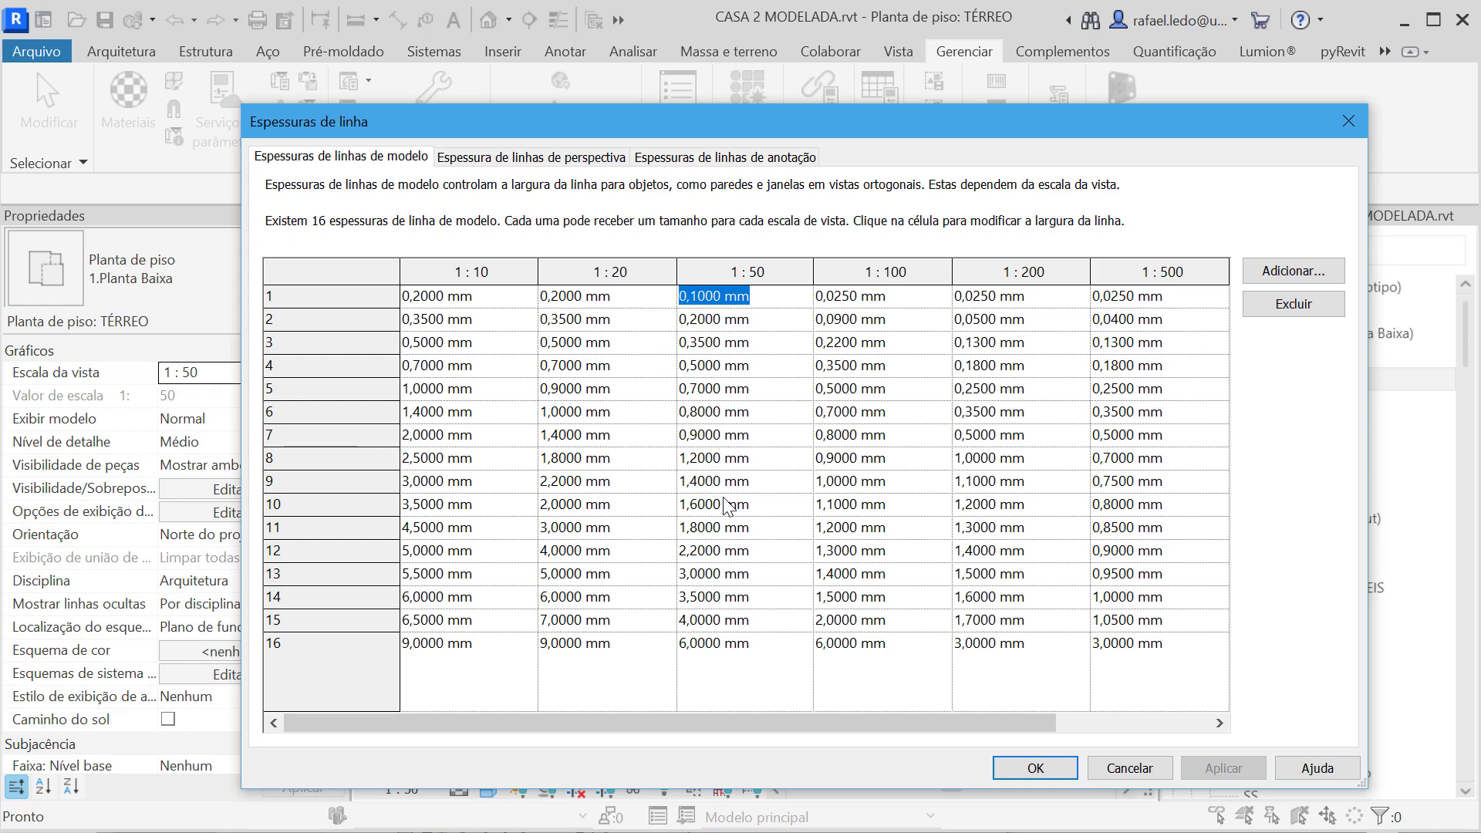
{"action": "left_click", "coordinate": [738, 393]}
{"action": "left_click_drag", "start_coordinate": [761, 390], "coordinate": [671, 386]}
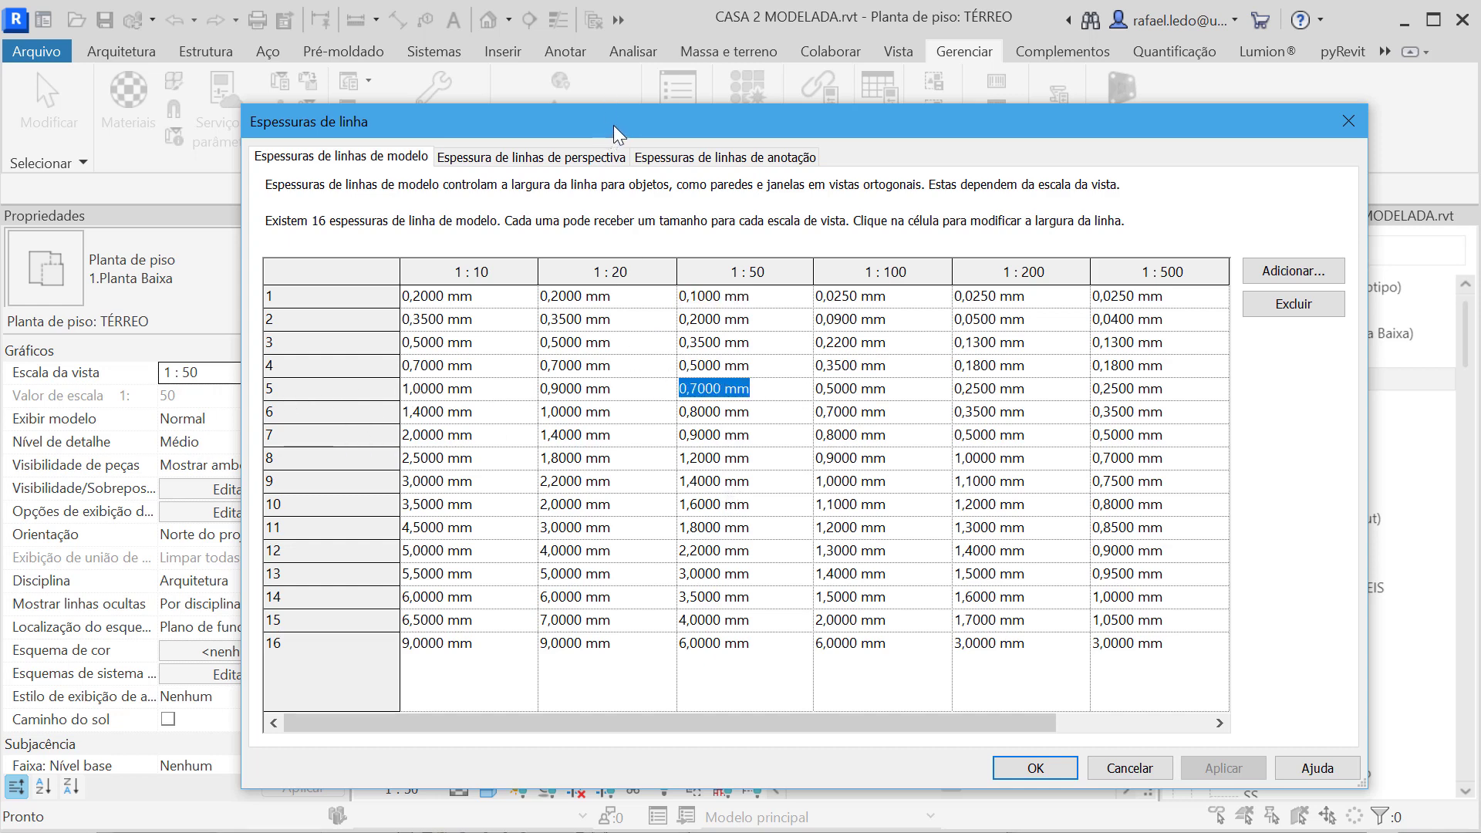
{"action": "left_click_drag", "start_coordinate": [614, 125], "coordinate": [961, 75]}
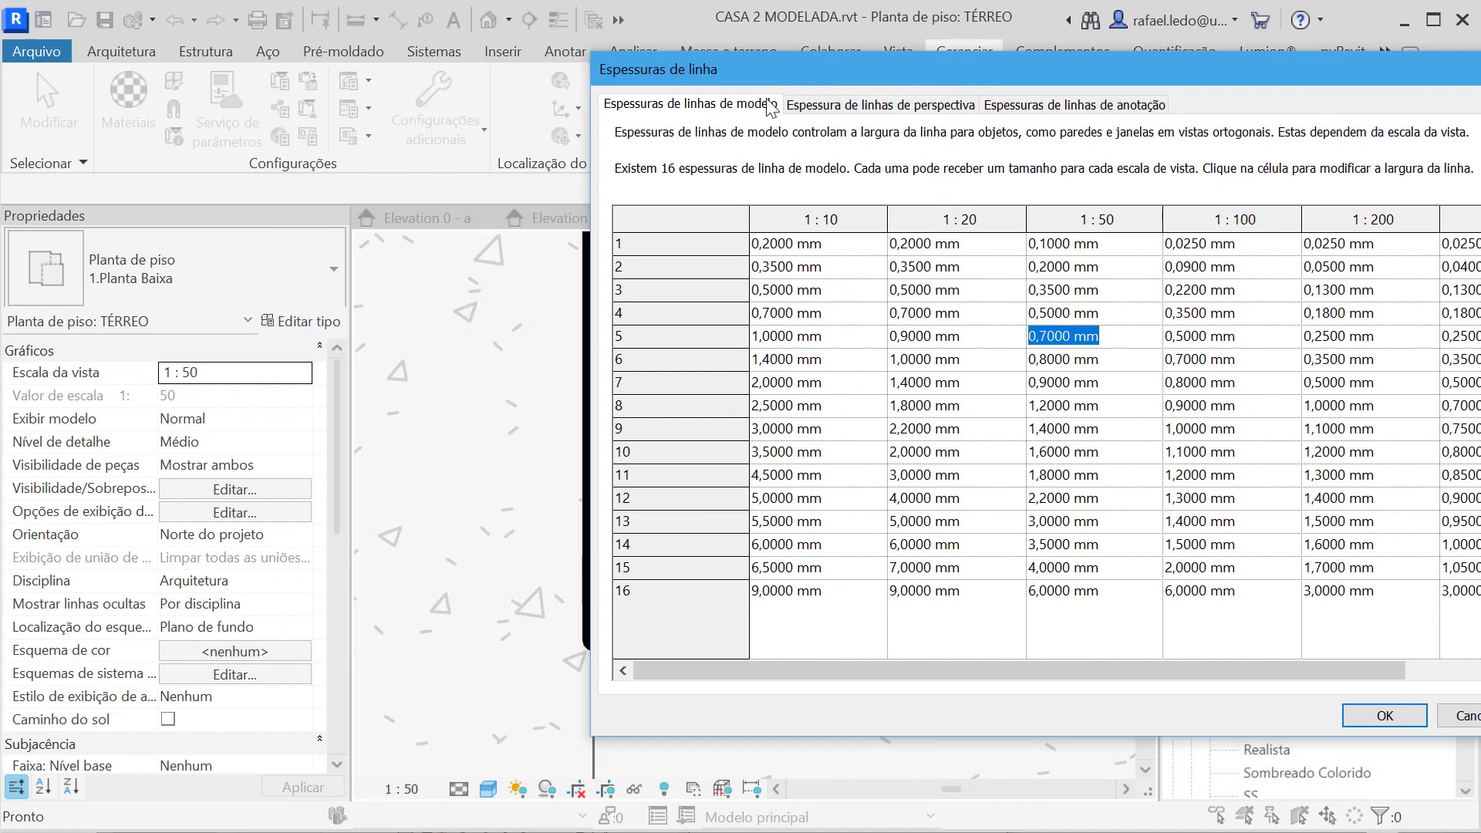
{"action": "left_click_drag", "start_coordinate": [810, 65], "coordinate": [1057, 63]}
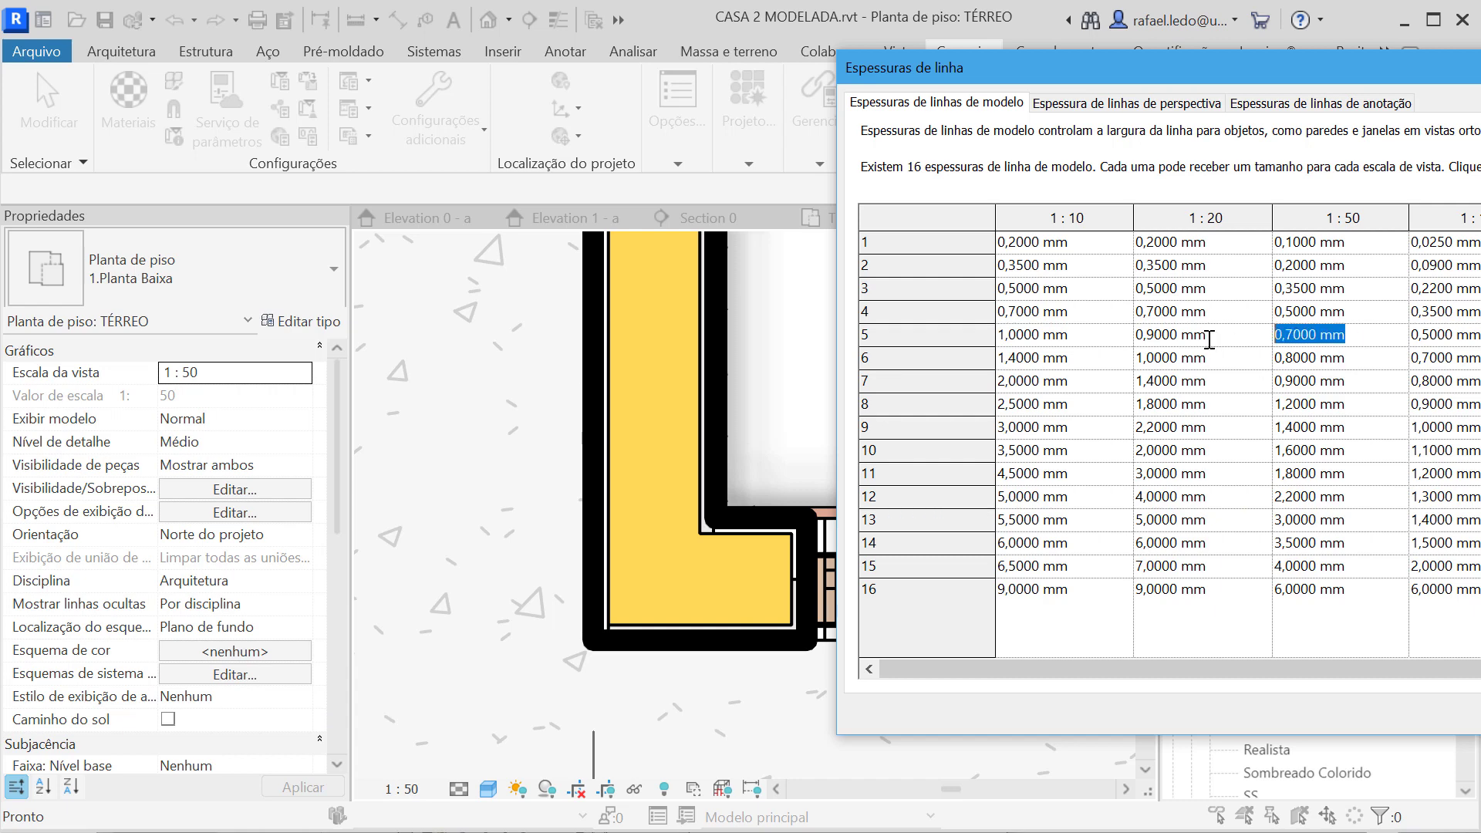
- Set model line weight 5 at scale 1:50 to 1.6 mm and accept the change
{"action": "type", "text": "1"}
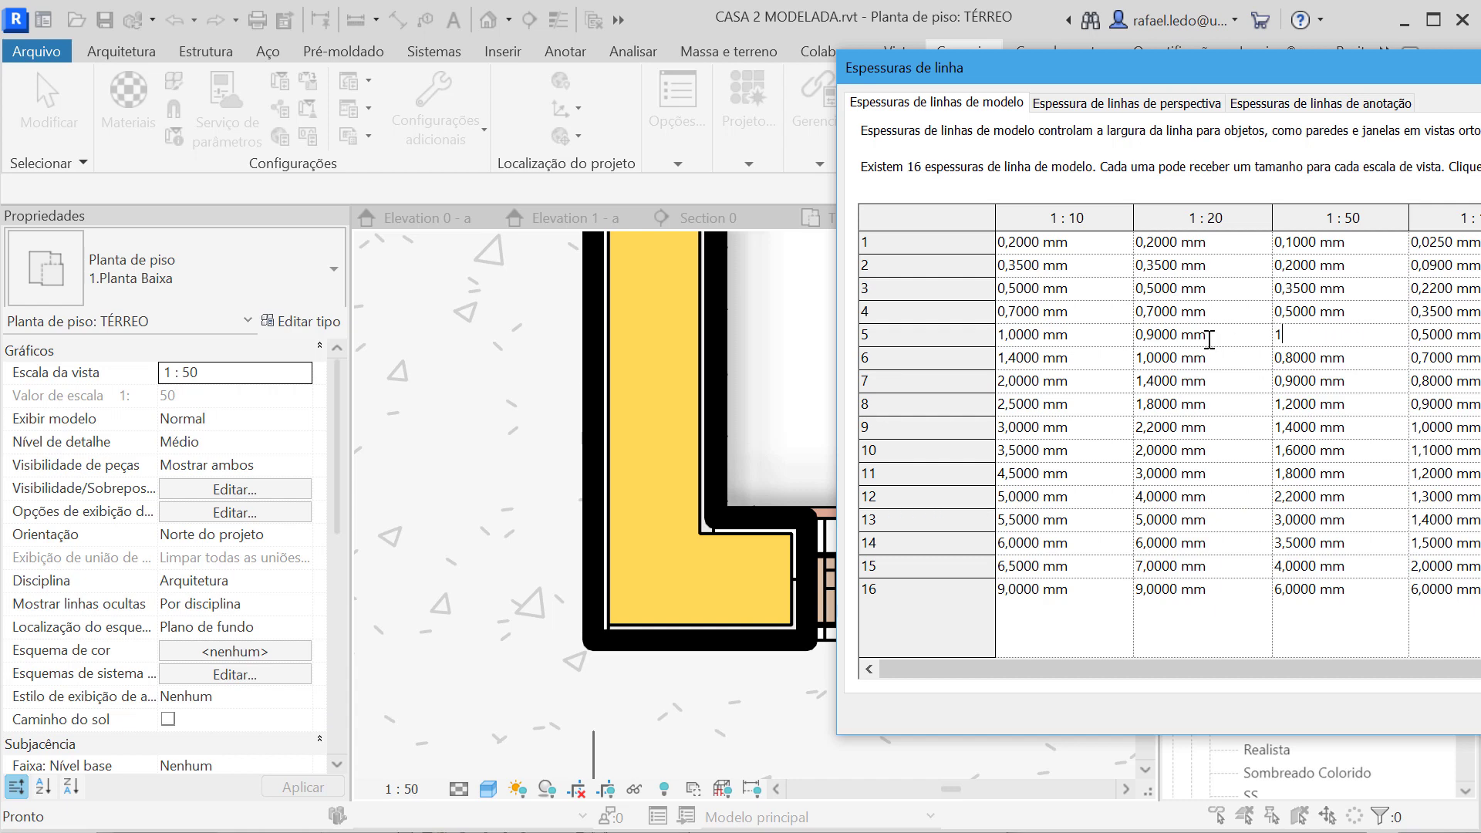
{"action": "type", "text": ".6"}
{"action": "left_click", "coordinate": [1380, 477]}
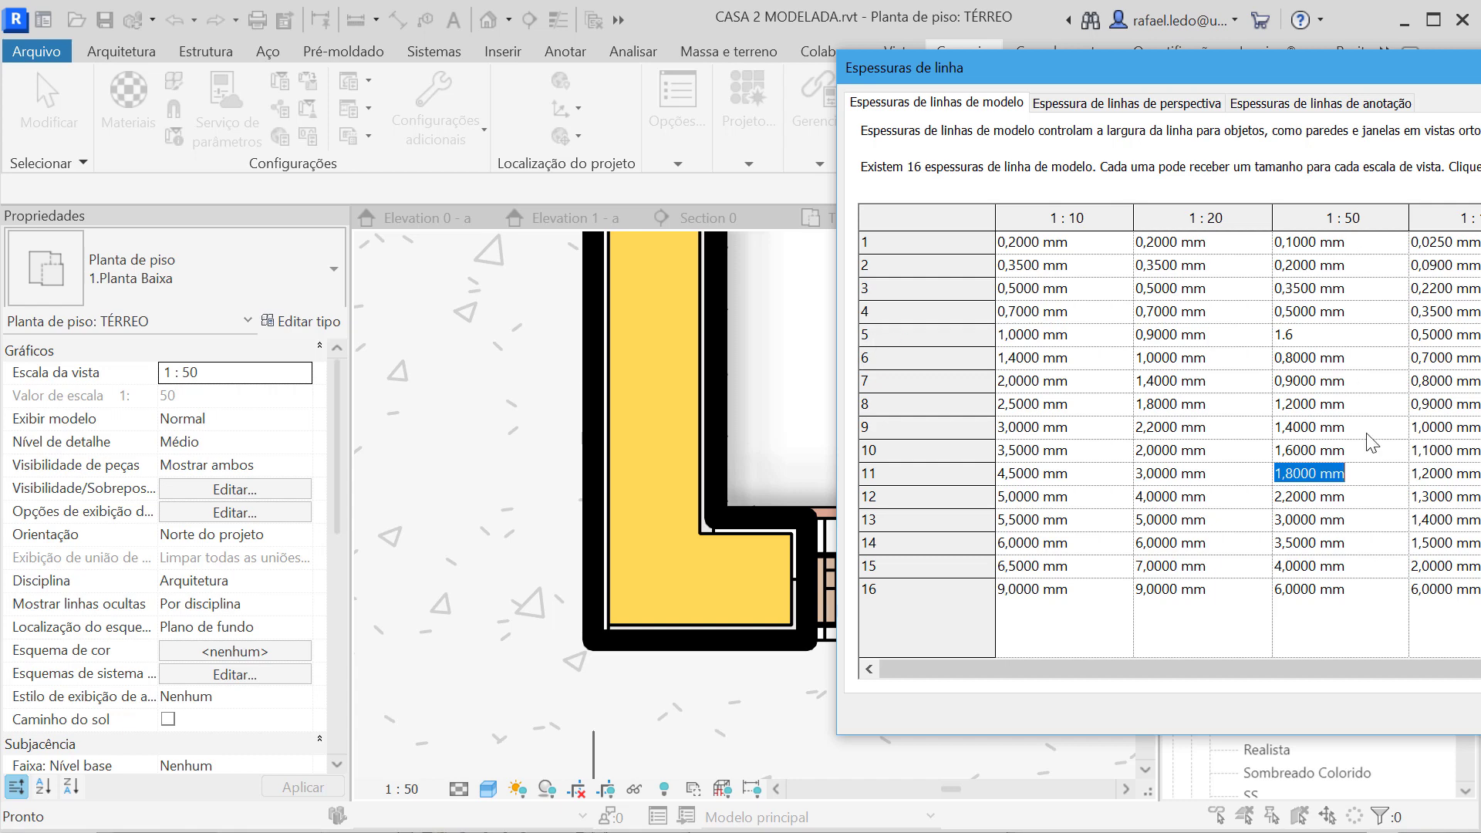
{"action": "key", "text": "Return"}
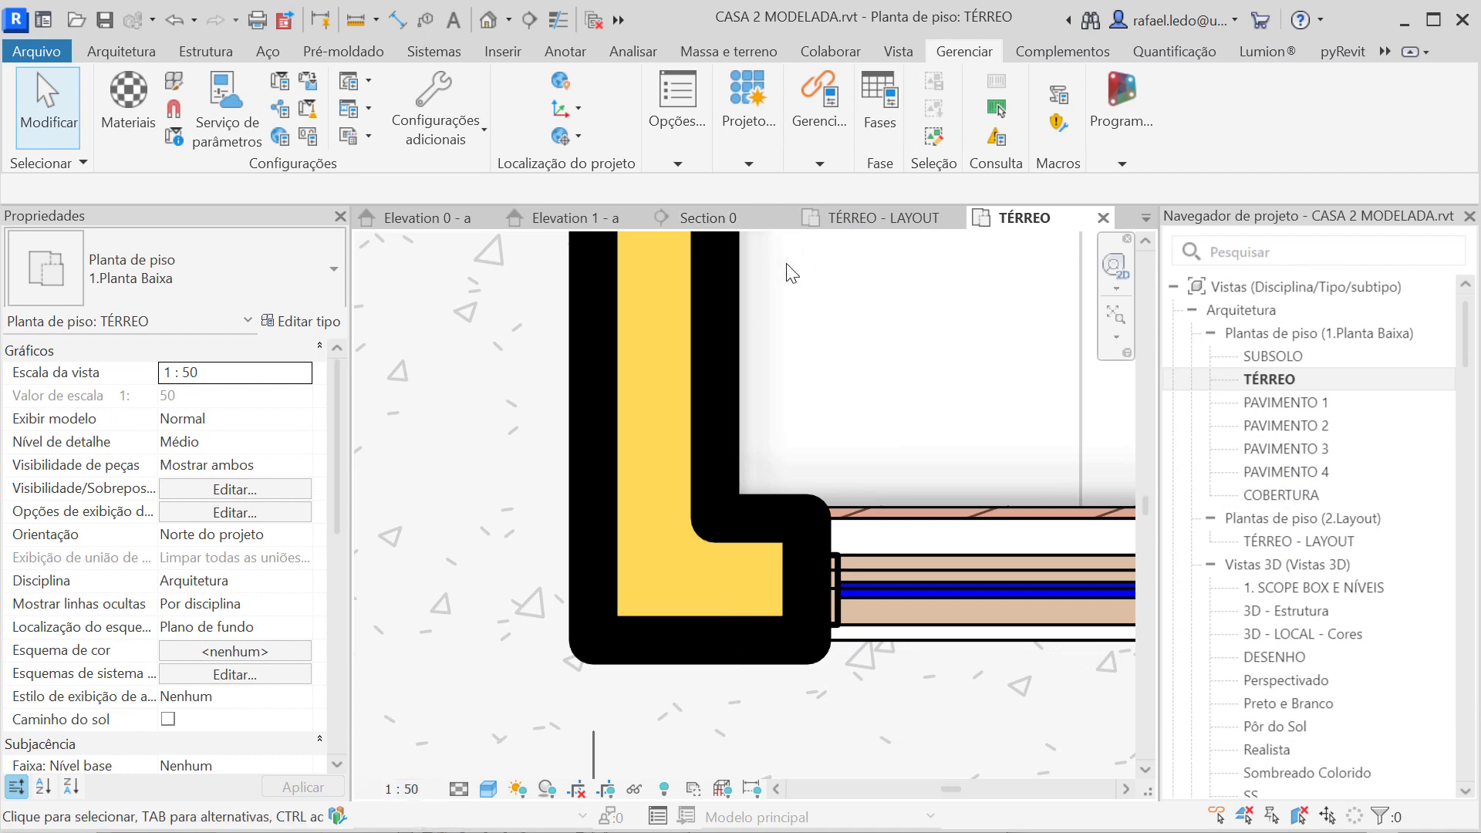
- Reopen the Line Weights table, bring it fully into view and set weight 3 at scale 1:50 to 0,3 mm
{"action": "left_click", "coordinate": [449, 141]}
{"action": "left_click", "coordinate": [456, 238]}
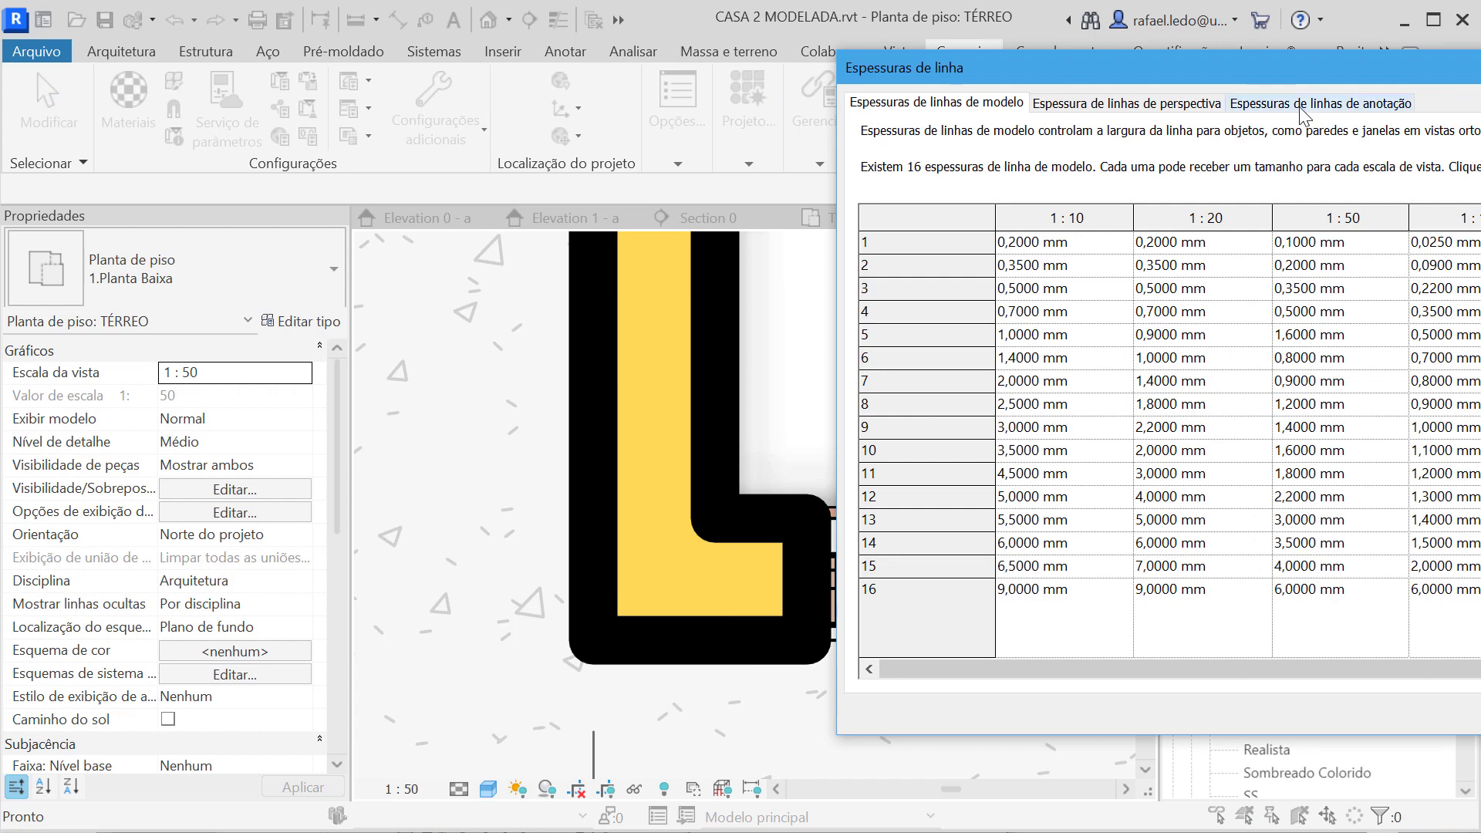
{"action": "left_click_drag", "start_coordinate": [1129, 71], "coordinate": [518, 60]}
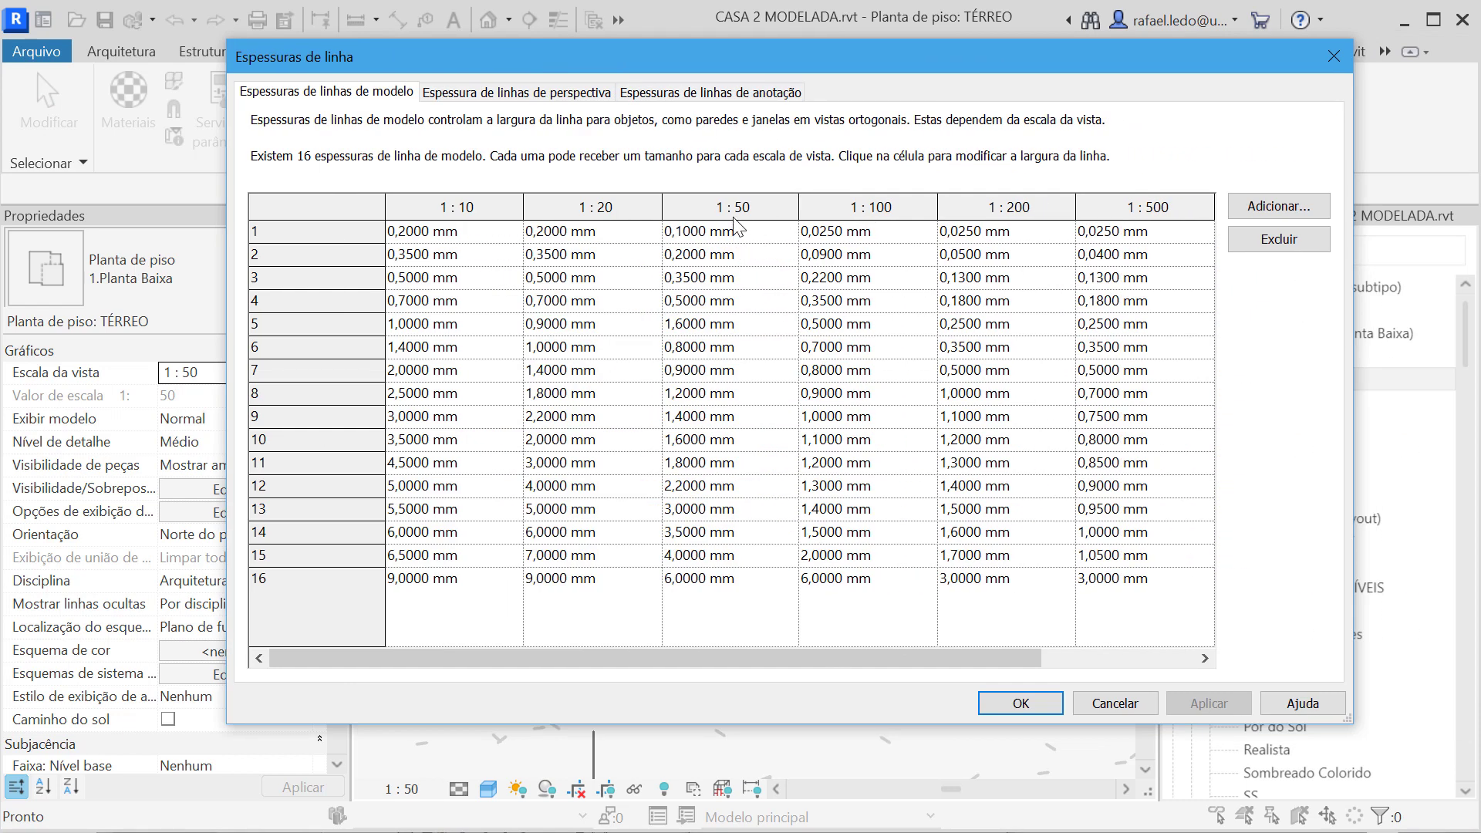
{"action": "left_click", "coordinate": [735, 278]}
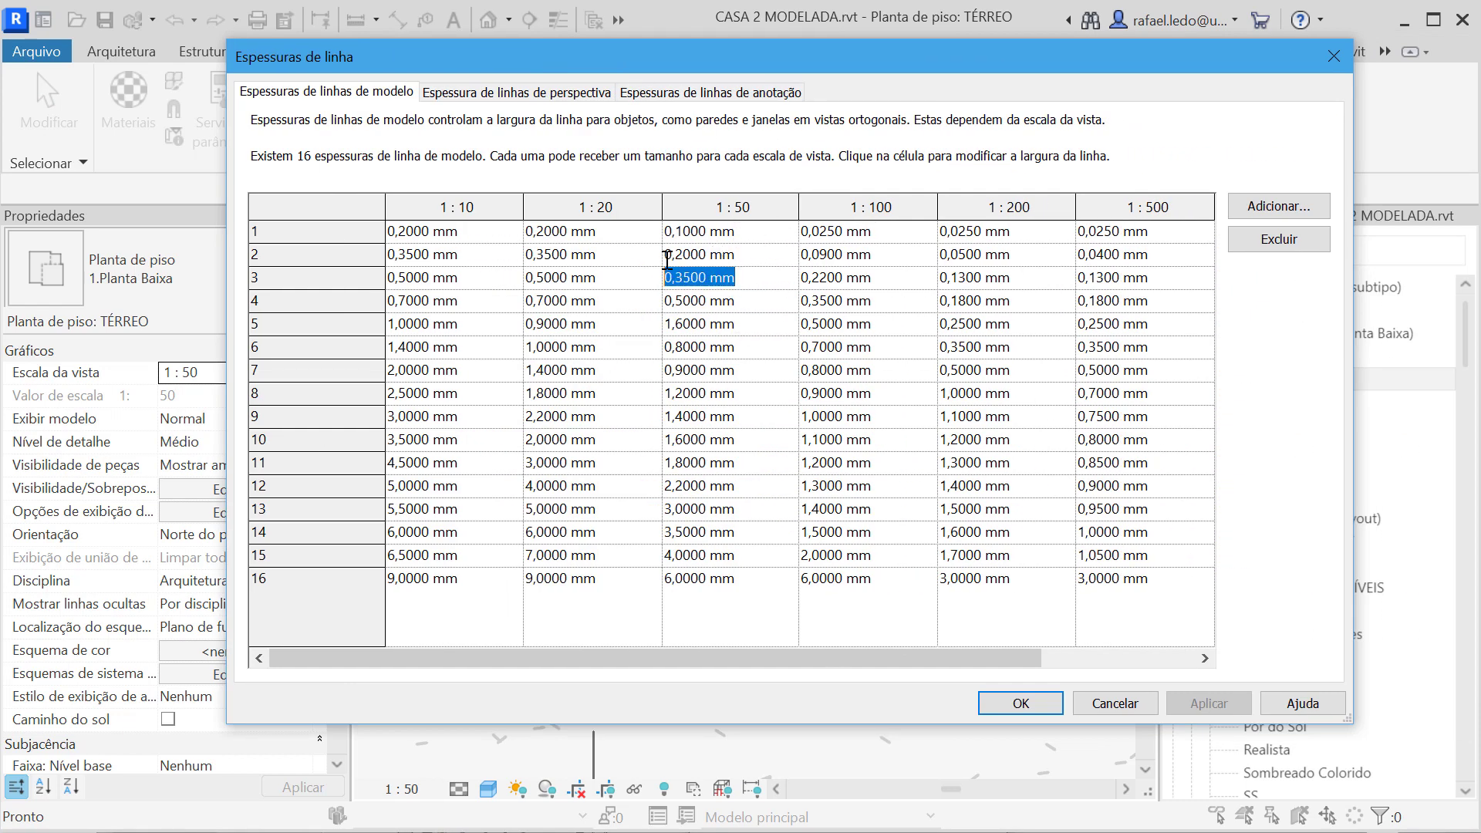
{"action": "left_click_drag", "start_coordinate": [734, 278], "coordinate": [676, 255]}
{"action": "type", "text": "3"}
- Set model line weight 4 at scale 1:50 to 0,4 mm
{"action": "left_click", "coordinate": [753, 303]}
{"action": "left_click_drag", "start_coordinate": [734, 301], "coordinate": [677, 276]}
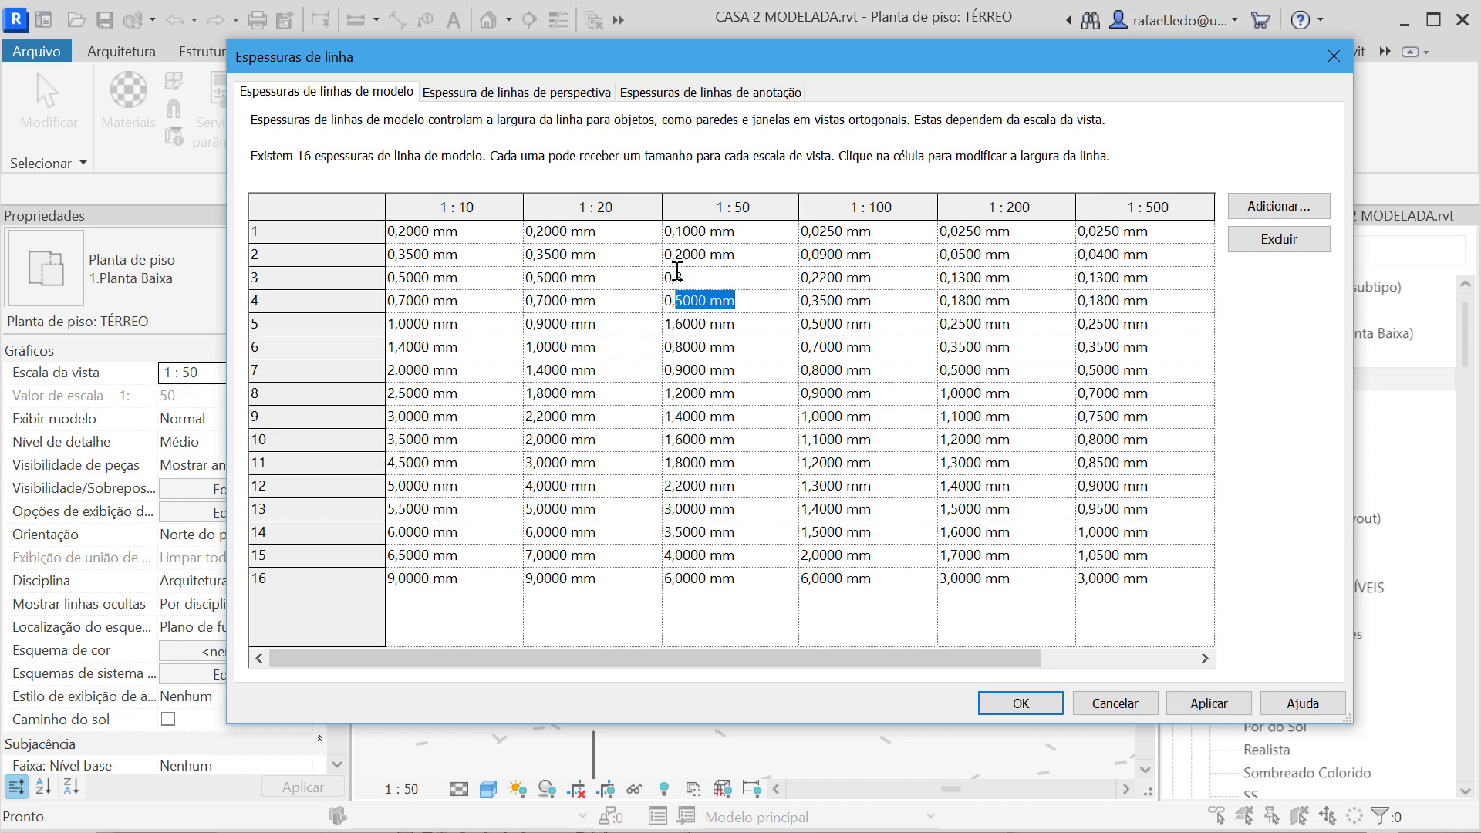
{"action": "type", "text": "3"}
{"action": "left_click", "coordinate": [737, 328]}
{"action": "left_click_drag", "start_coordinate": [735, 324], "coordinate": [680, 299]}
{"action": "left_click", "coordinate": [682, 299]}
{"action": "type", "text": "4"}
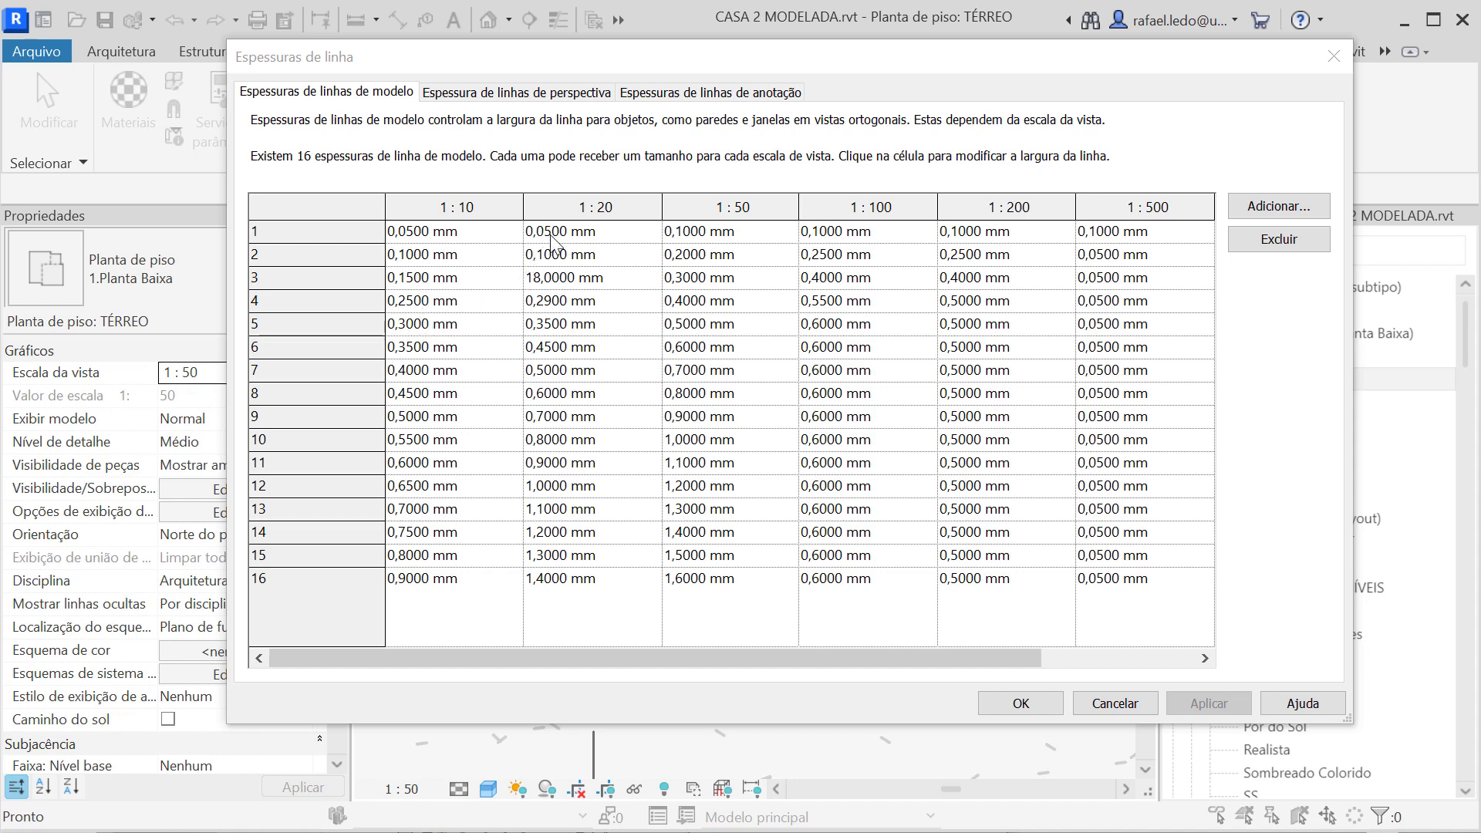
- Set model line weight 3 at scale 1:20 to 0,18 mm
{"action": "left_click", "coordinate": [545, 277]}
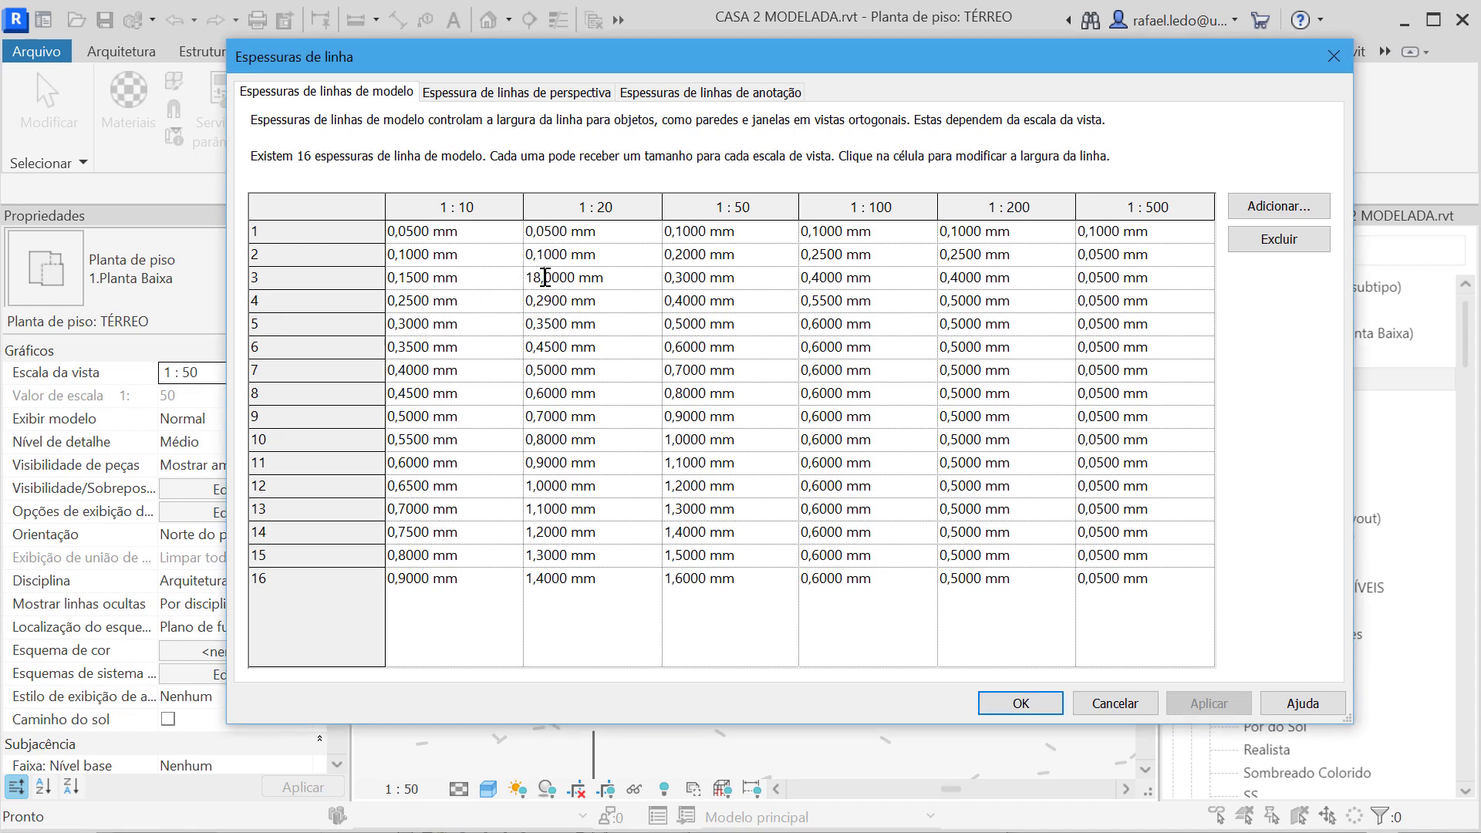
{"action": "left_click_drag", "start_coordinate": [537, 279], "coordinate": [506, 284]}
{"action": "type", "text": "0,18"}
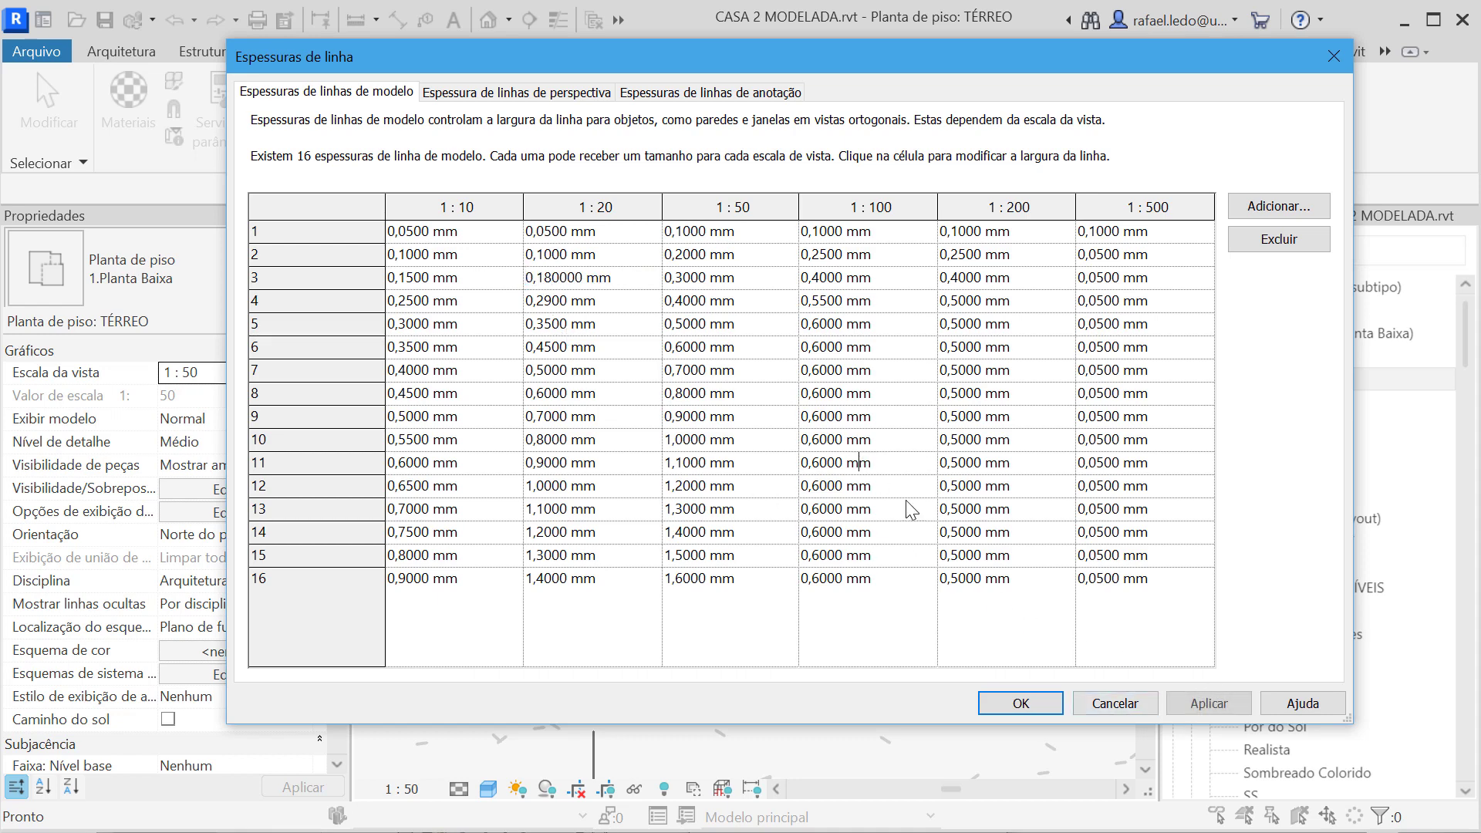
{"action": "left_click", "coordinate": [1200, 703]}
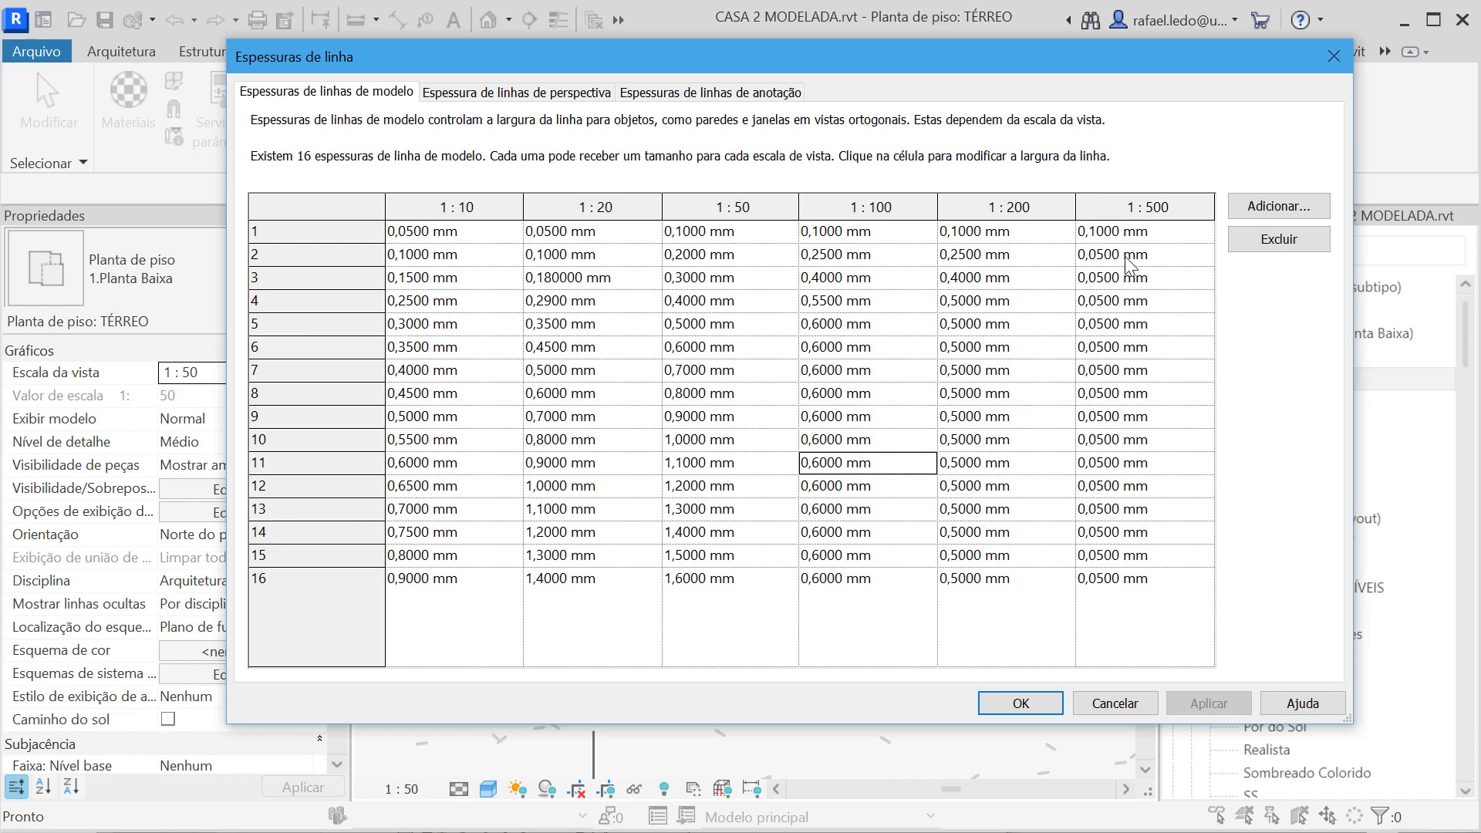
- Set model line weight 1 at scale 1:500 to 0,05 mm and accept the line weight changes
{"action": "left_click", "coordinate": [1108, 236]}
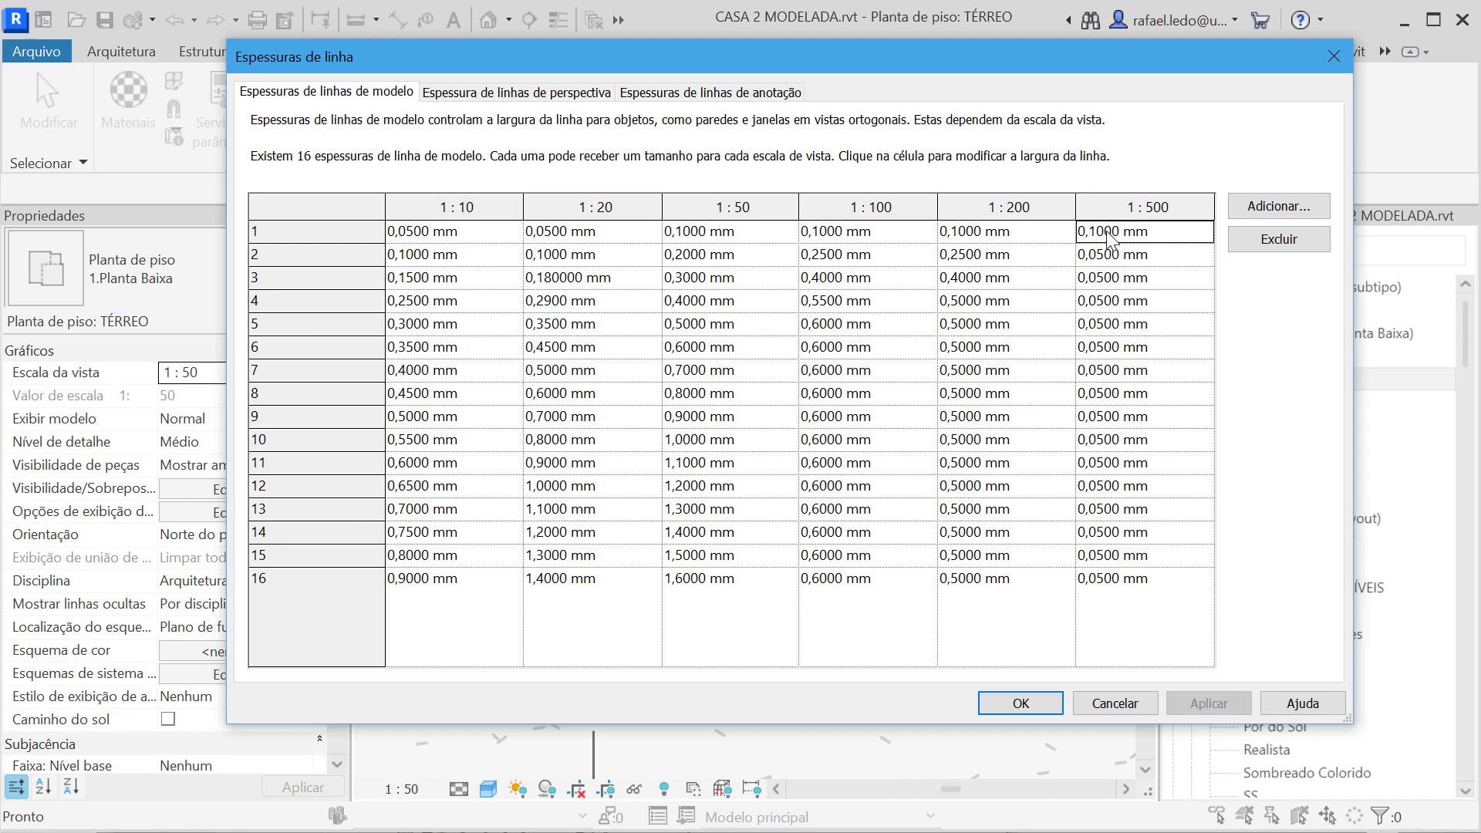
{"action": "left_click", "coordinate": [1108, 236]}
{"action": "left_click_drag", "start_coordinate": [1124, 231], "coordinate": [1100, 220]}
{"action": "type", "text": "05"}
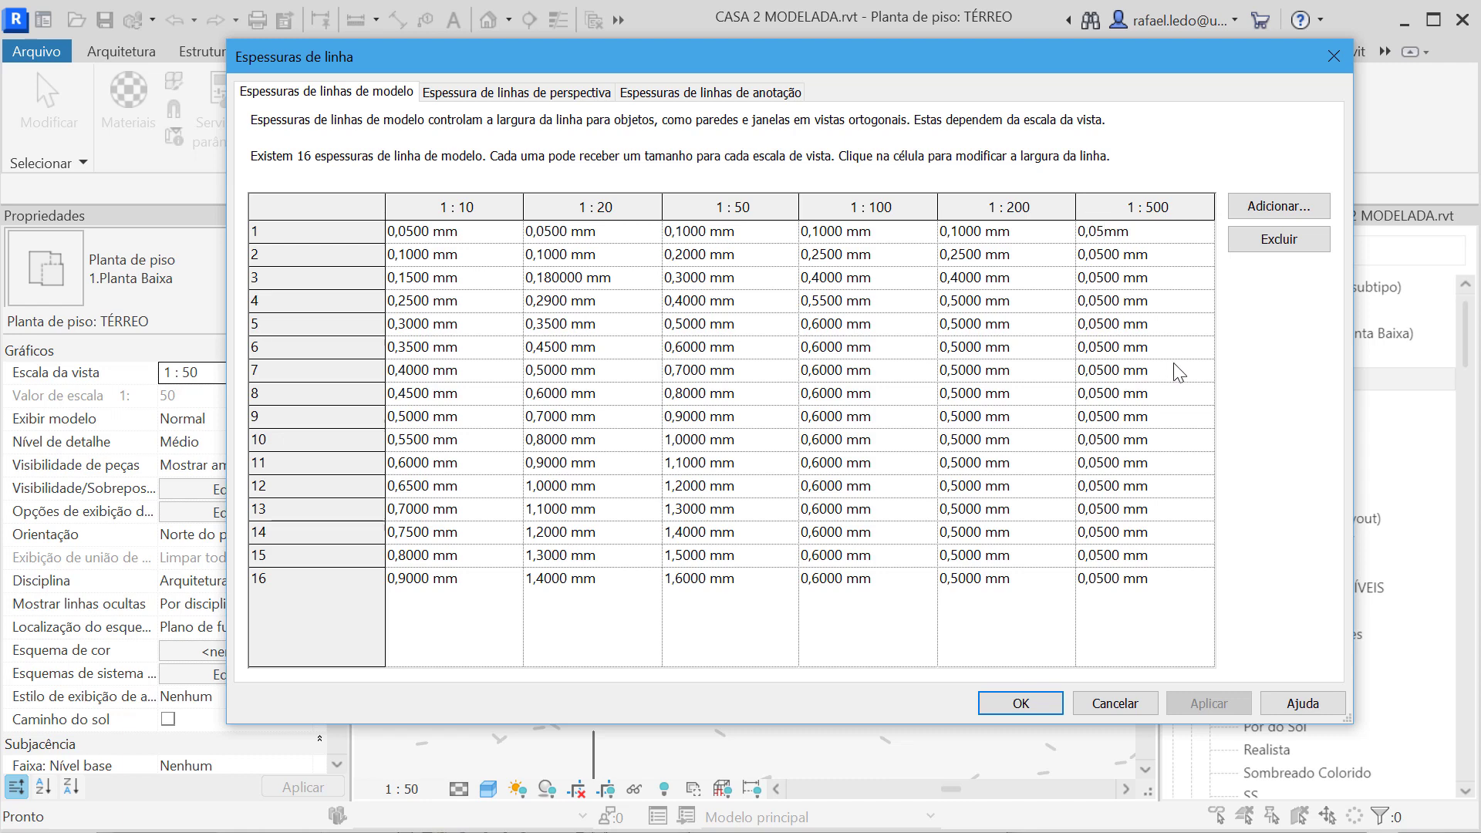
{"action": "left_click", "coordinate": [1121, 580]}
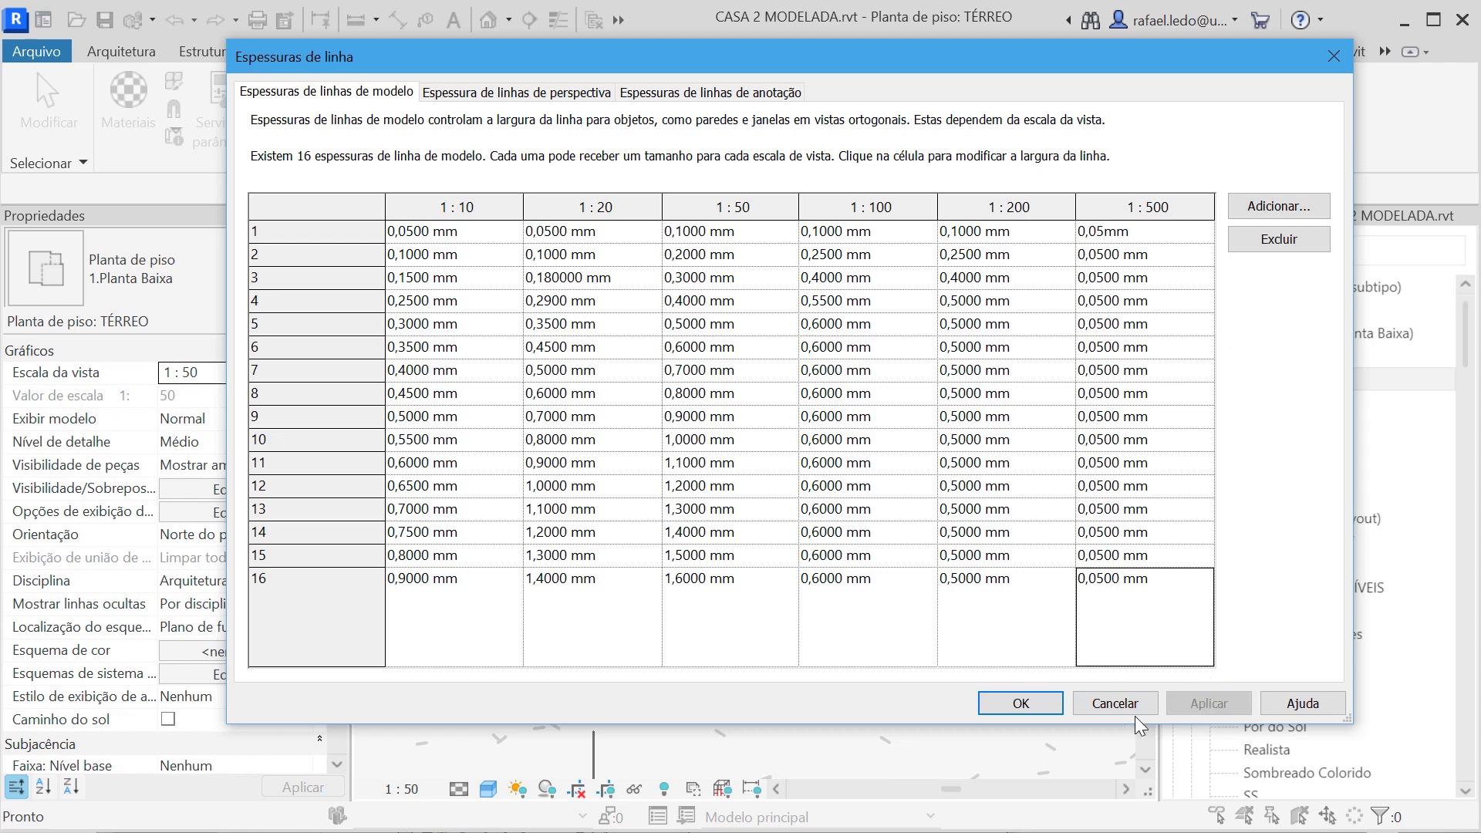
{"action": "left_click", "coordinate": [1028, 710]}
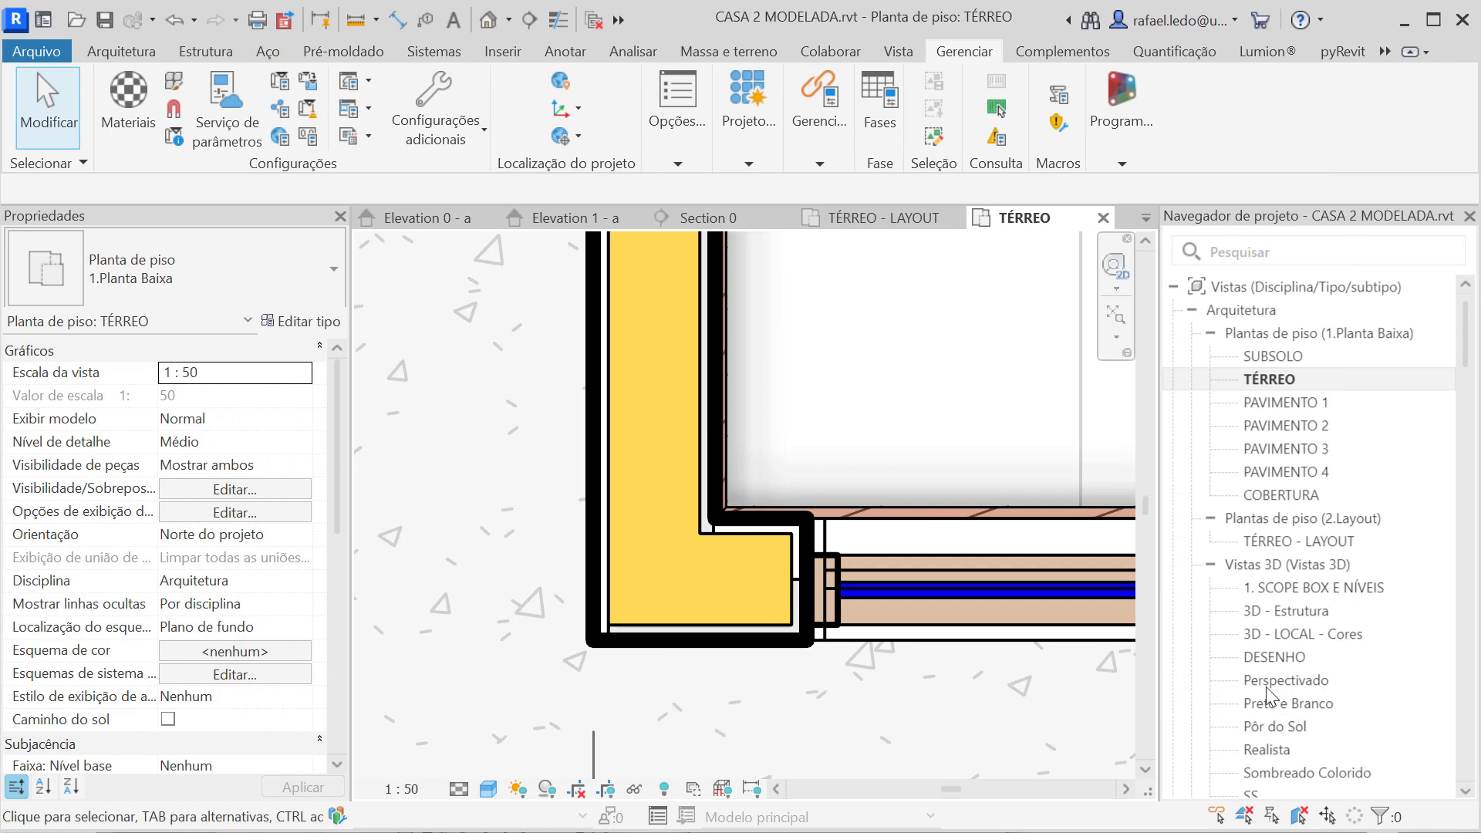
- Open the Section 0 view listed under Cortes
{"action": "scroll", "coordinate": [1265, 539], "scroll_direction": "down", "scroll_amount": 5}
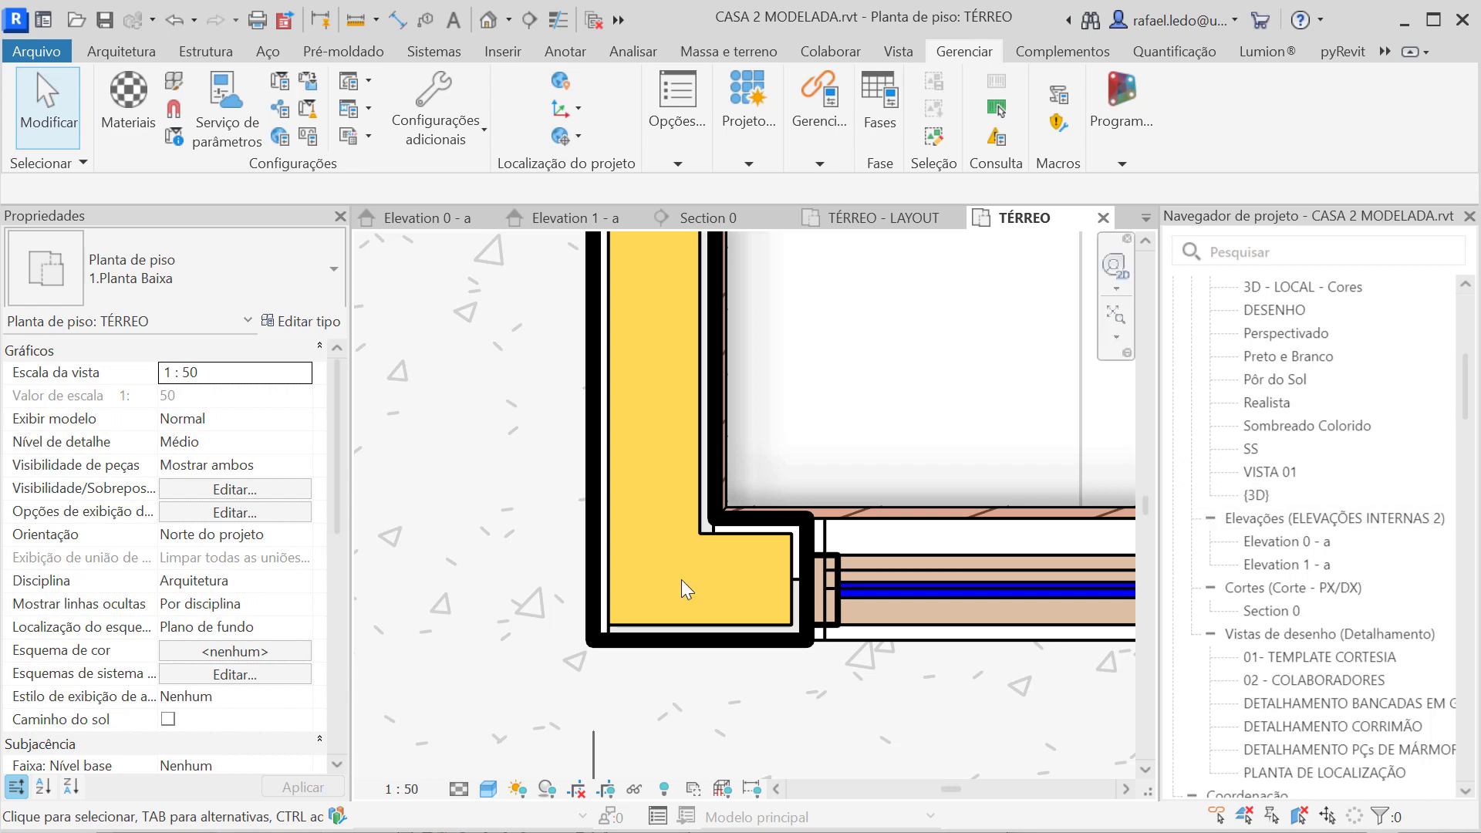
{"action": "scroll", "coordinate": [682, 580], "scroll_direction": "down", "scroll_amount": 5}
{"action": "scroll", "coordinate": [632, 580], "scroll_direction": "down", "scroll_amount": 5}
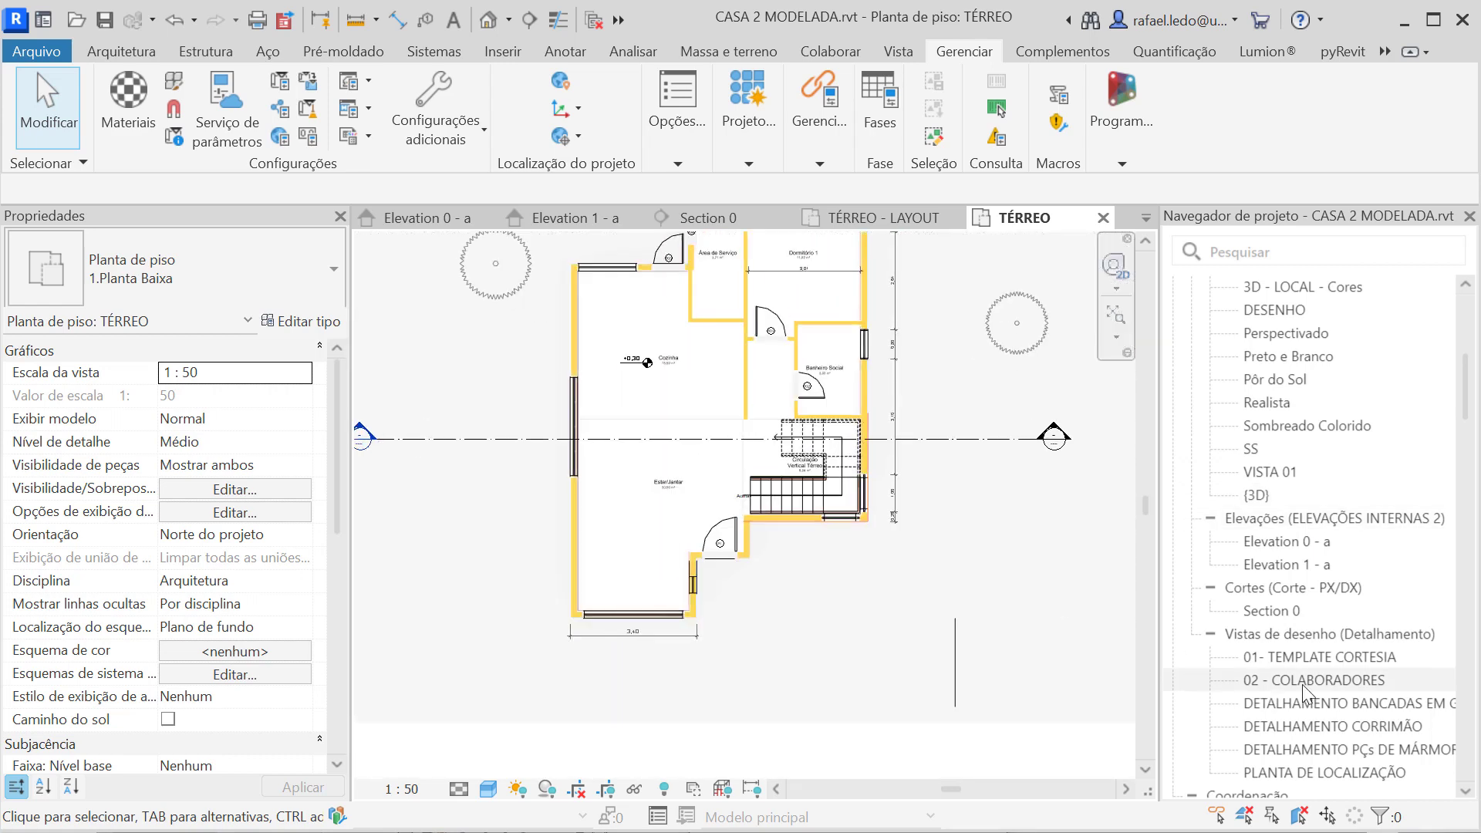
{"action": "double_click", "coordinate": [1267, 611]}
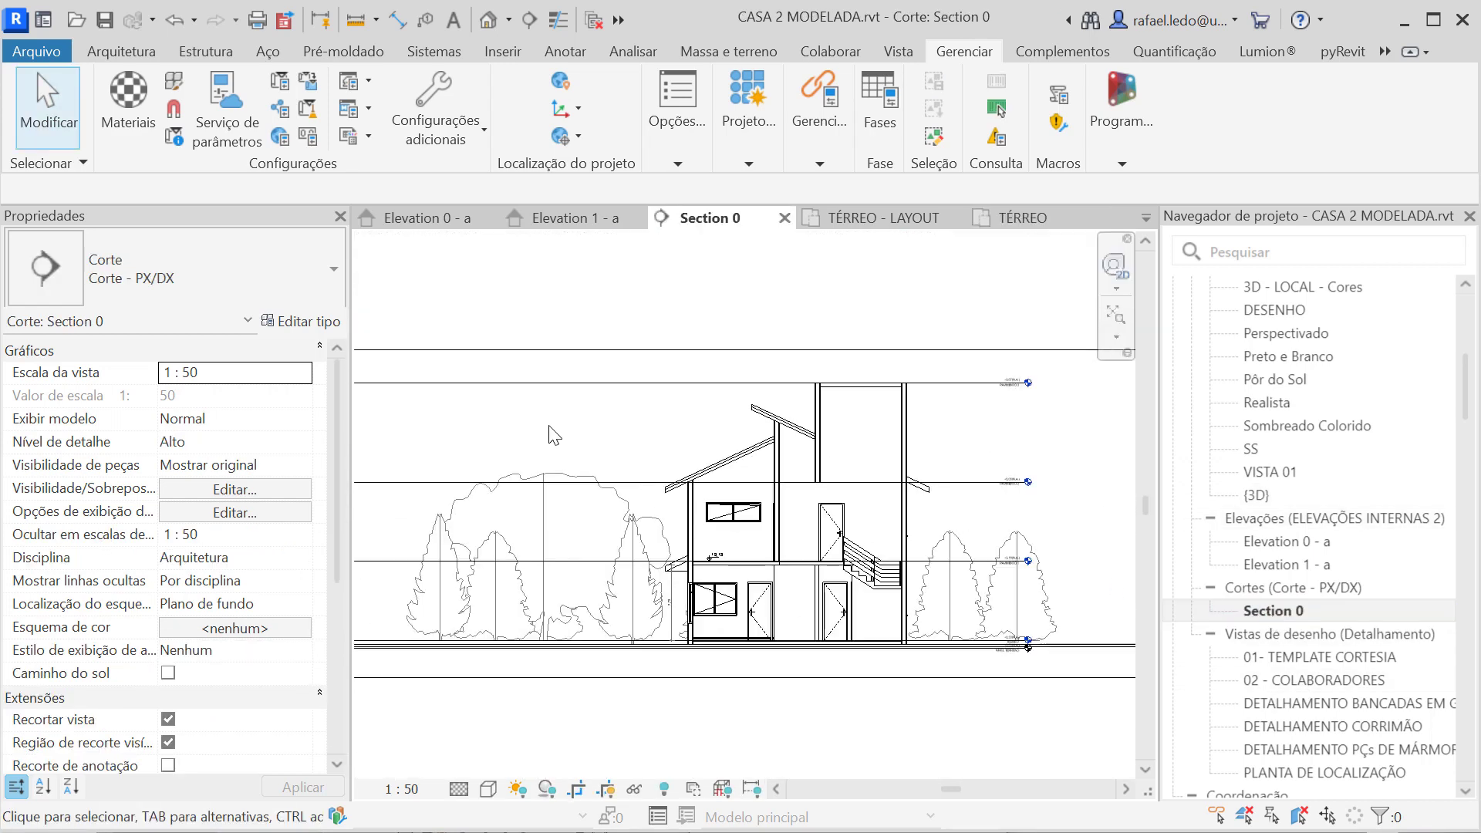
{"action": "scroll", "coordinate": [976, 527], "scroll_direction": "up", "scroll_amount": 2}
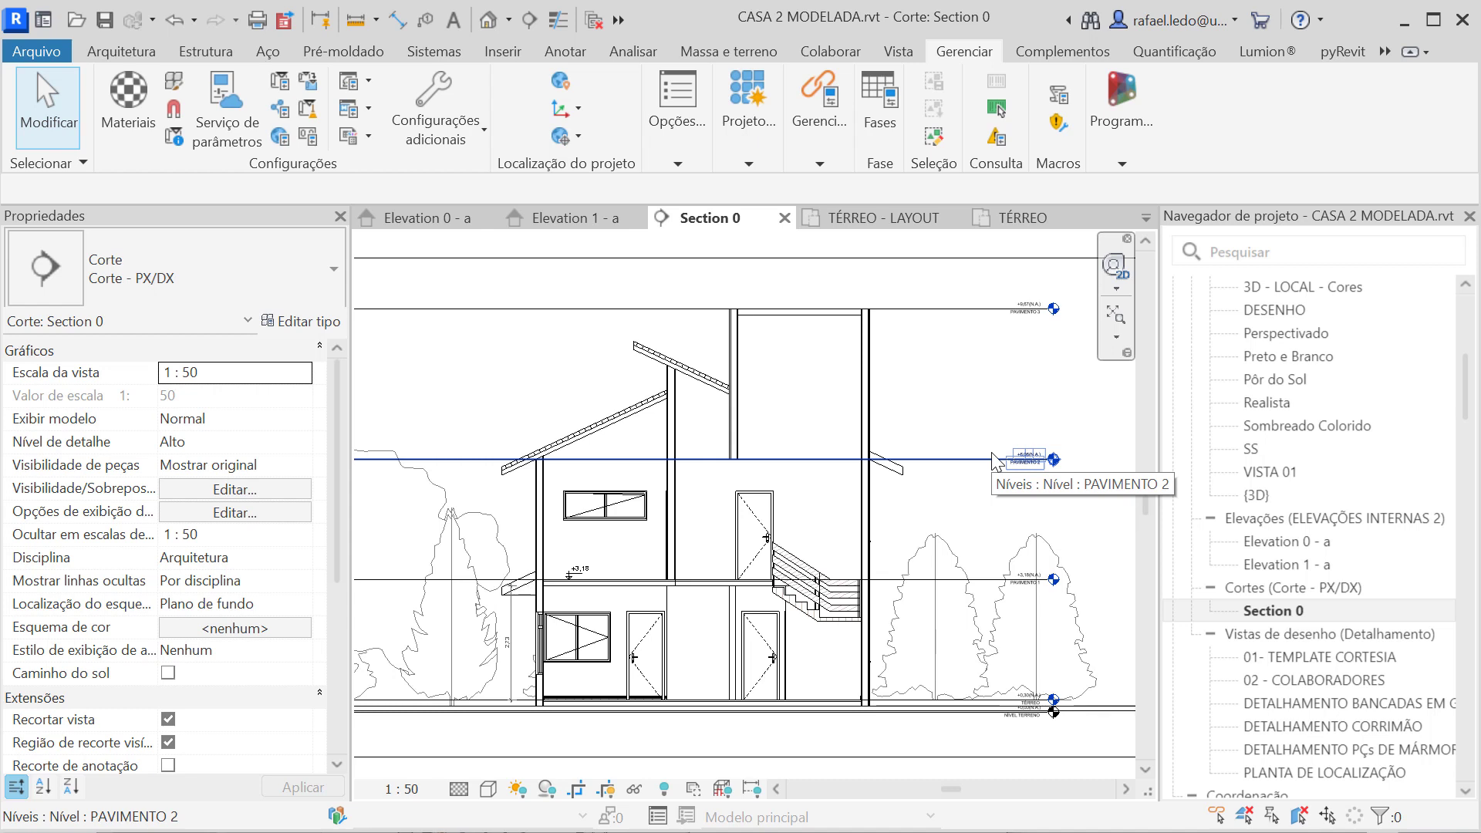
- Turn on depth cueing (Exibir a profundidade) in Section 0's graphic display options and apply a far fade location of 95
{"action": "left_click", "coordinate": [488, 788]}
{"action": "left_click", "coordinate": [587, 619]}
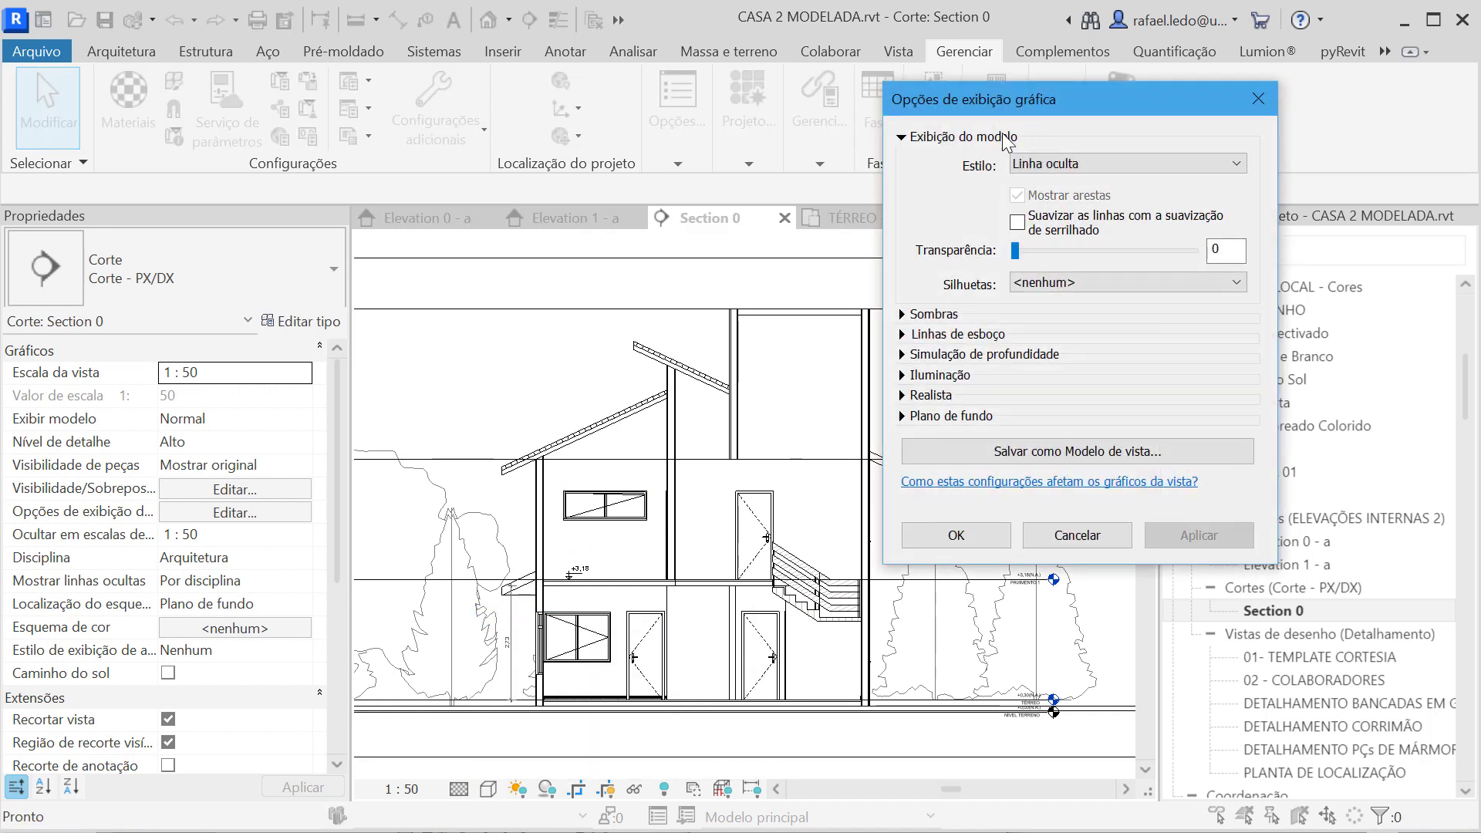
{"action": "left_click_drag", "start_coordinate": [1000, 100], "coordinate": [1194, 135]}
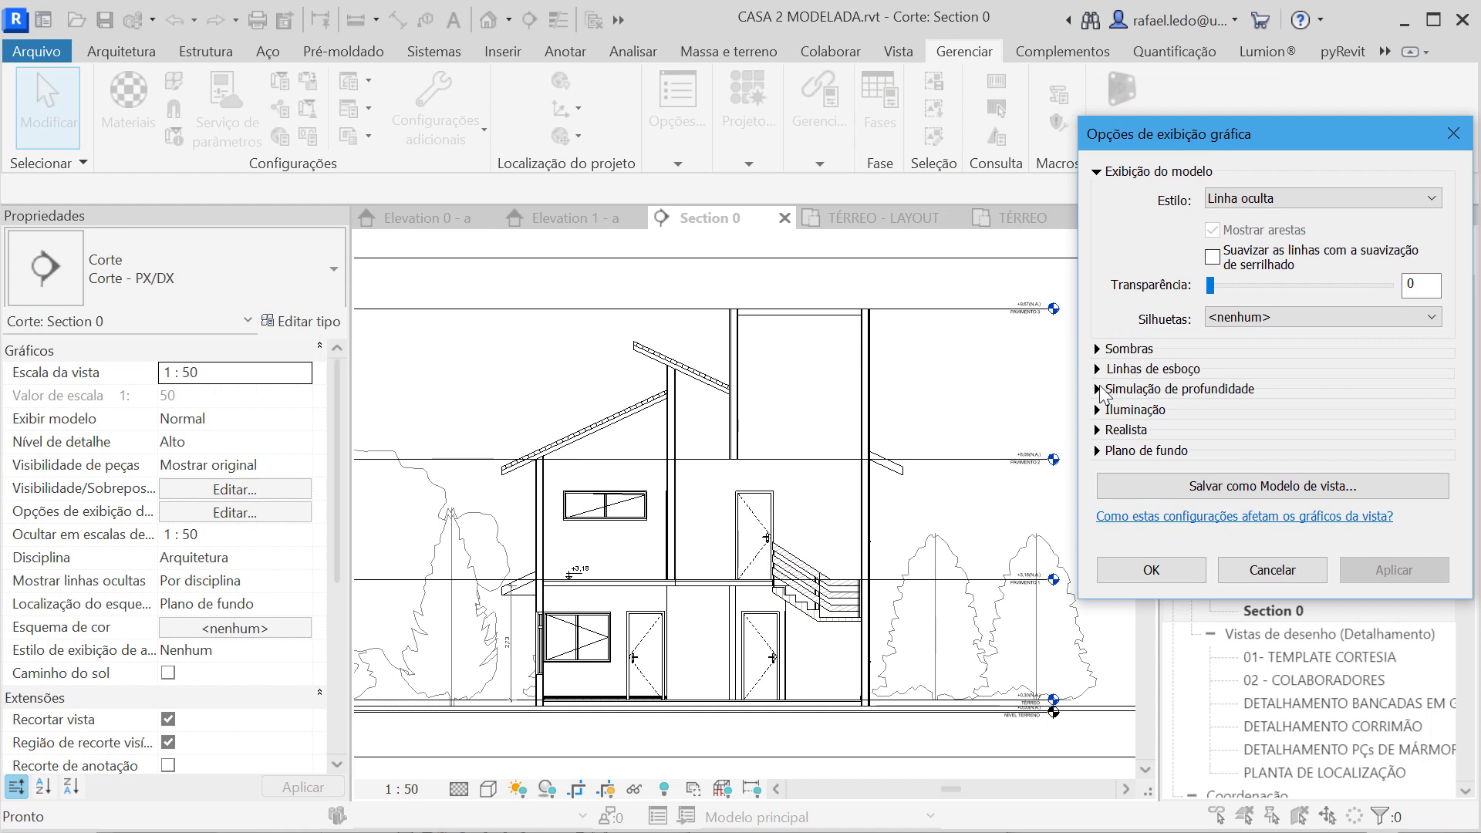
{"action": "left_click", "coordinate": [1098, 390]}
{"action": "left_click", "coordinate": [1213, 405]}
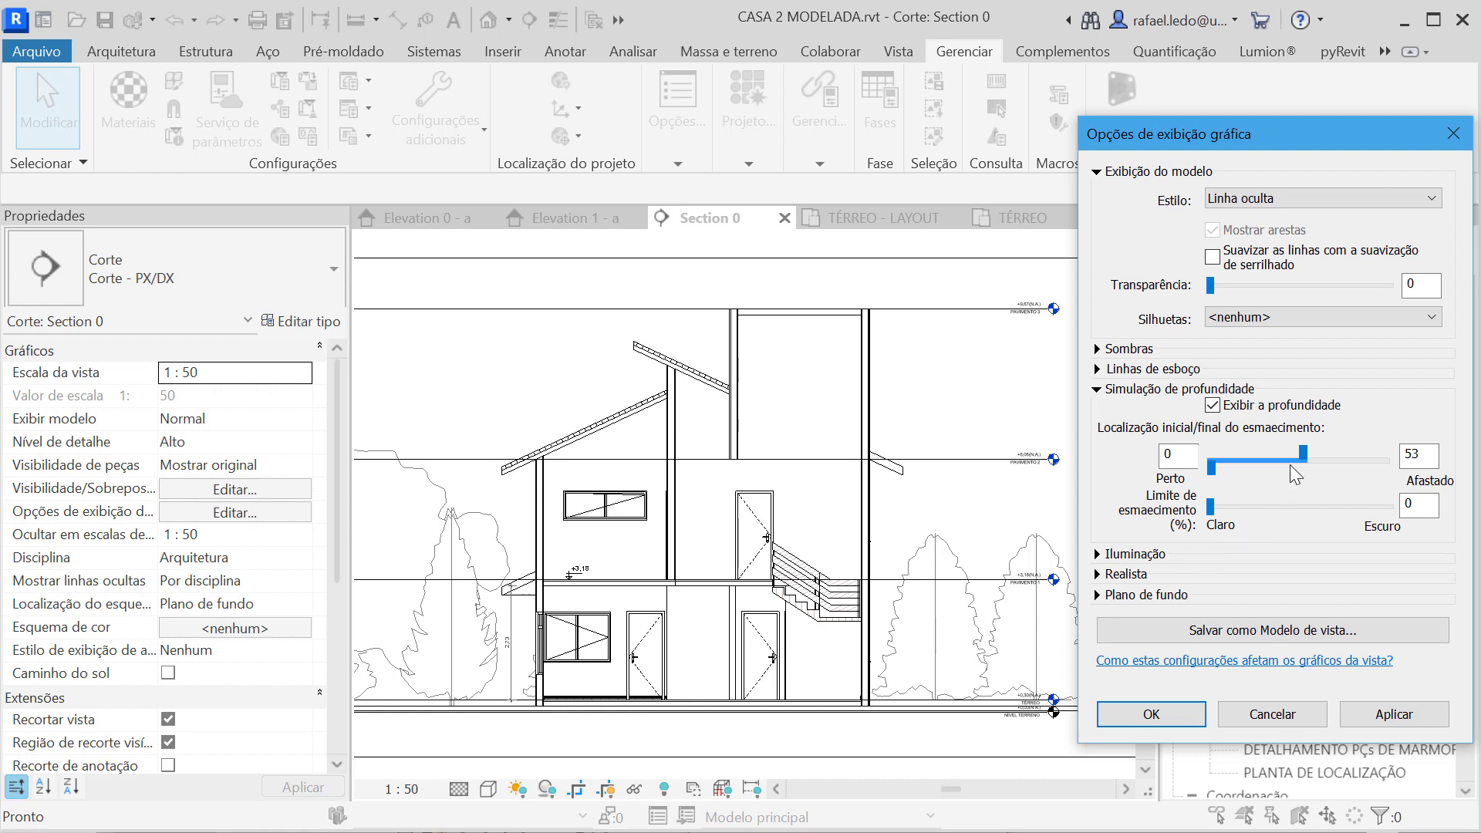
{"action": "left_click_drag", "start_coordinate": [1302, 454], "coordinate": [1379, 461]}
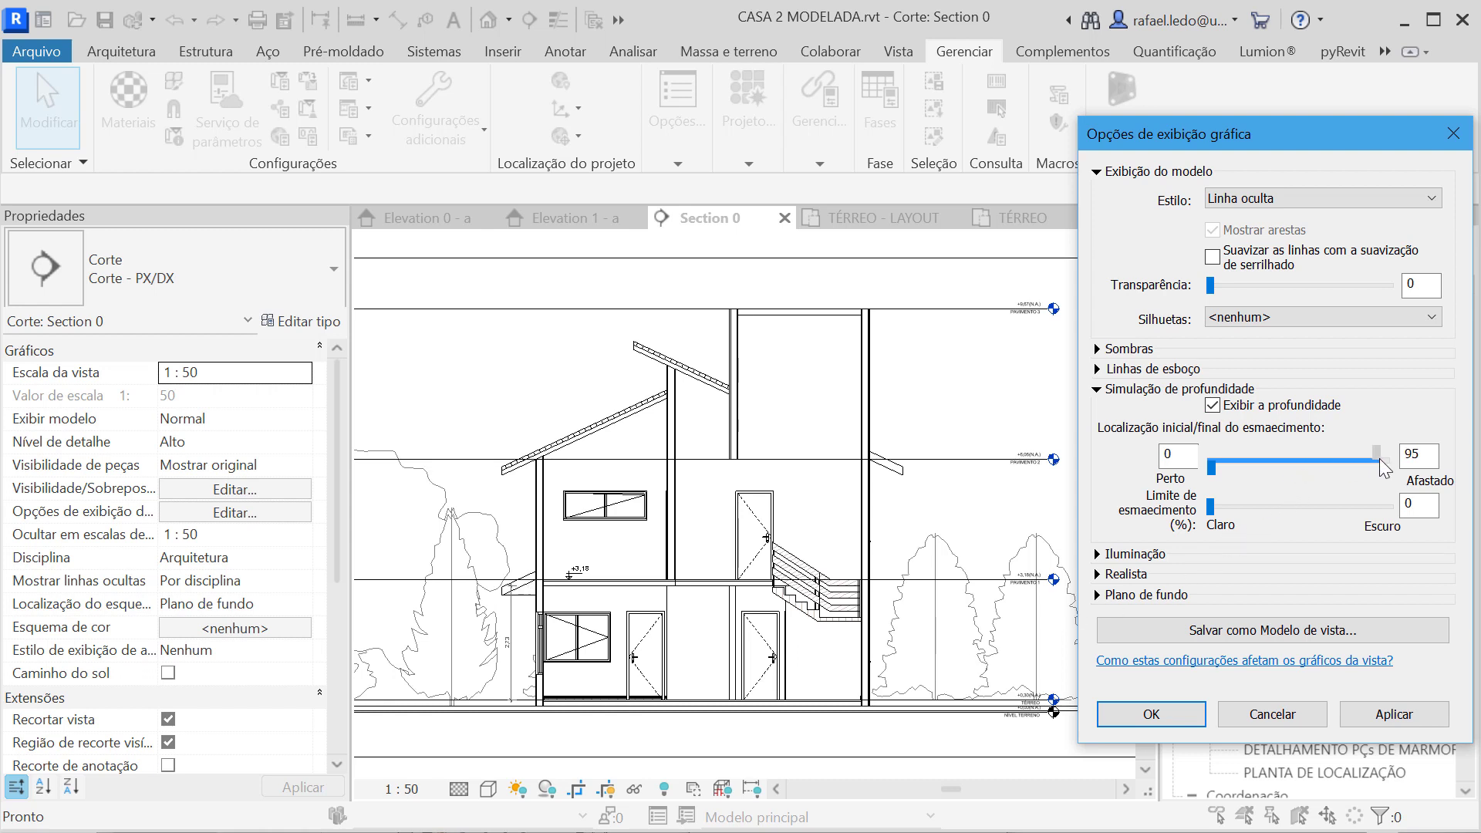
{"action": "left_click", "coordinate": [1385, 718]}
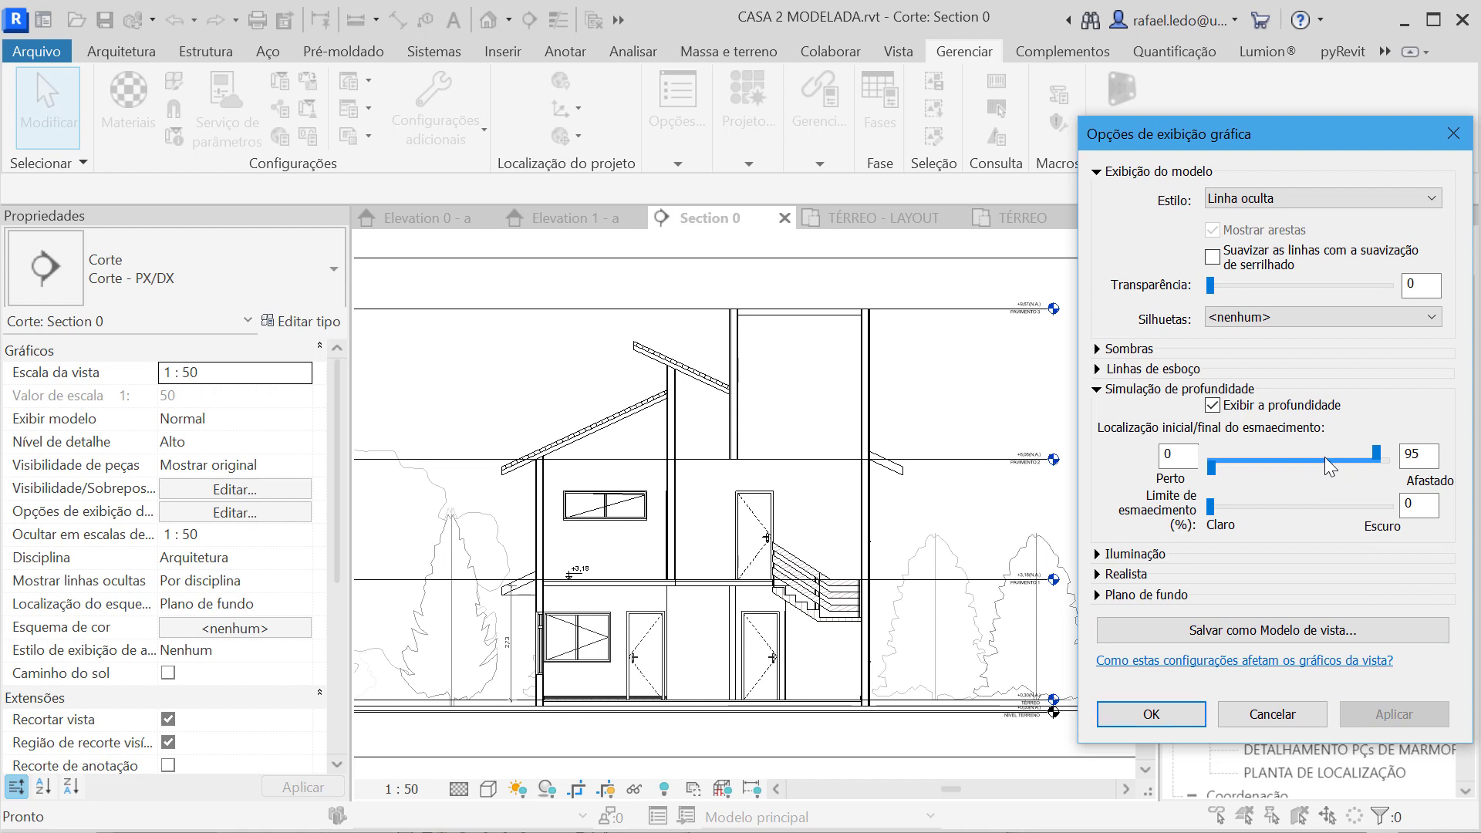
- Reduce the far fade location of Section 0's depth cueing to 25 and apply it
{"action": "left_click_drag", "start_coordinate": [1377, 455], "coordinate": [1330, 459]}
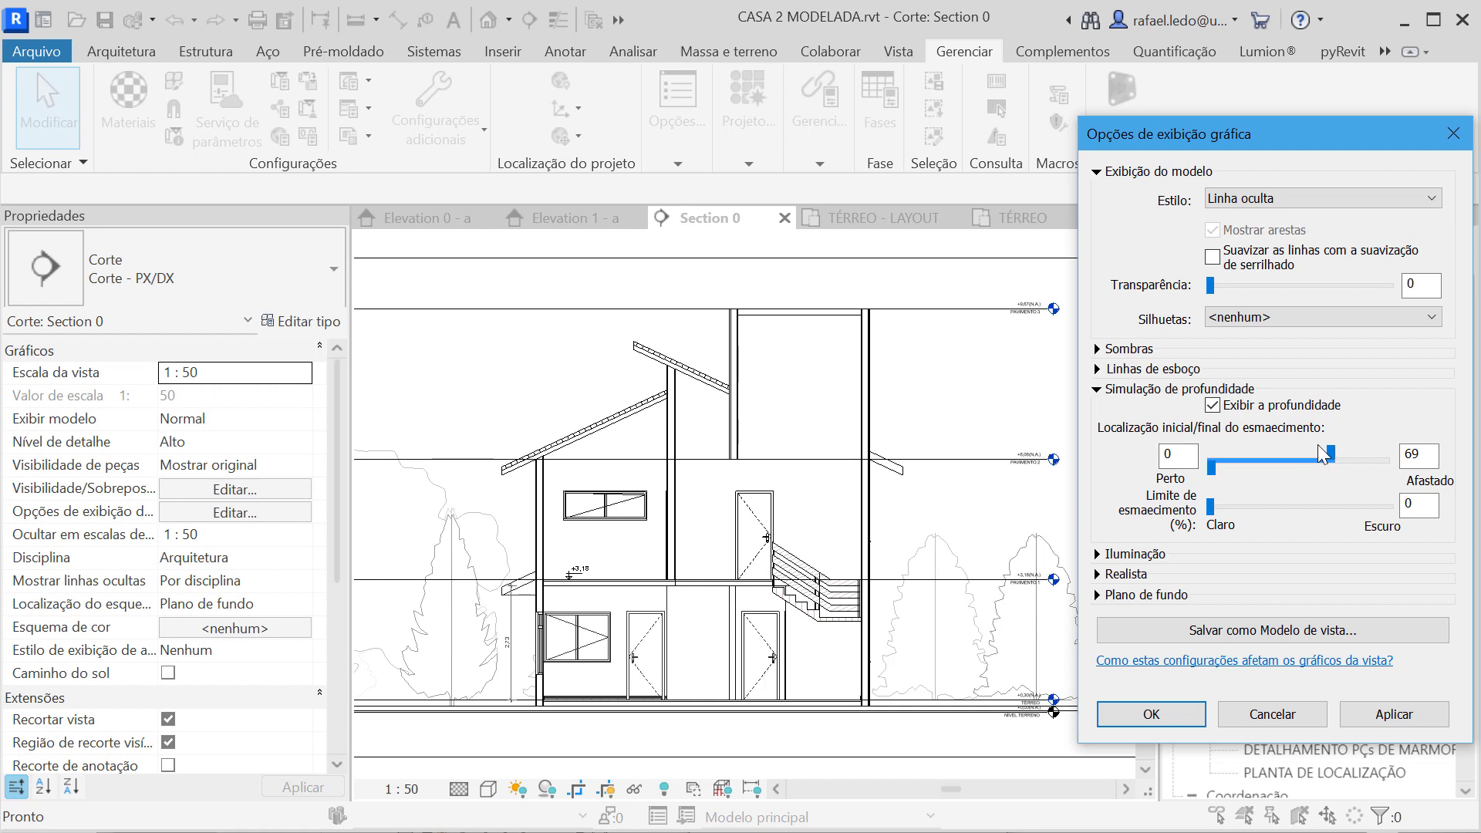
{"action": "left_click_drag", "start_coordinate": [1330, 457], "coordinate": [1252, 455]}
{"action": "left_click", "coordinate": [1355, 717]}
{"action": "left_click", "coordinate": [1375, 717]}
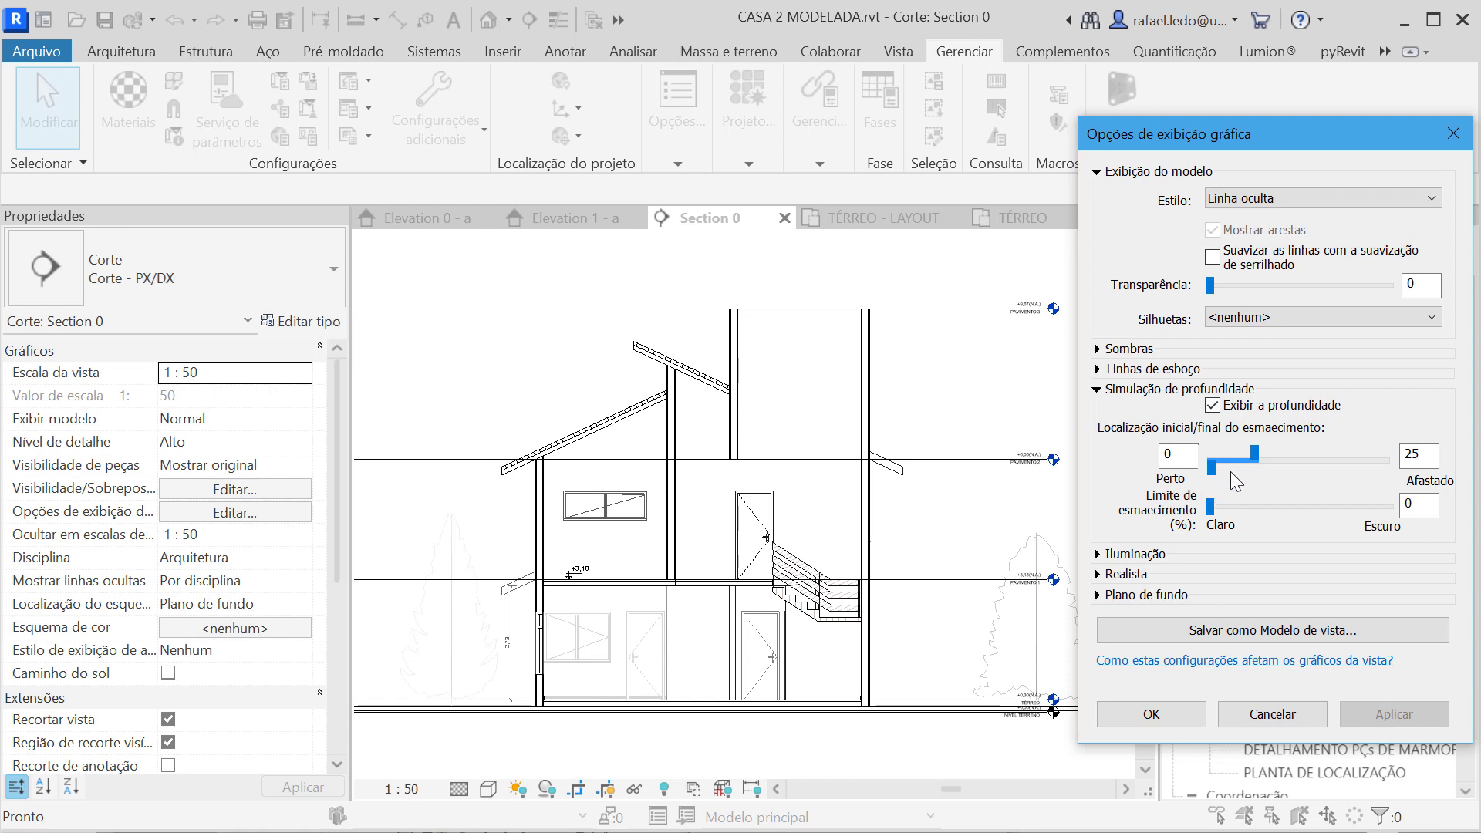
- Set the far fade location to 100 and accept the graphic display options for Section 0
{"action": "left_click_drag", "start_coordinate": [1255, 455], "coordinate": [1384, 455]}
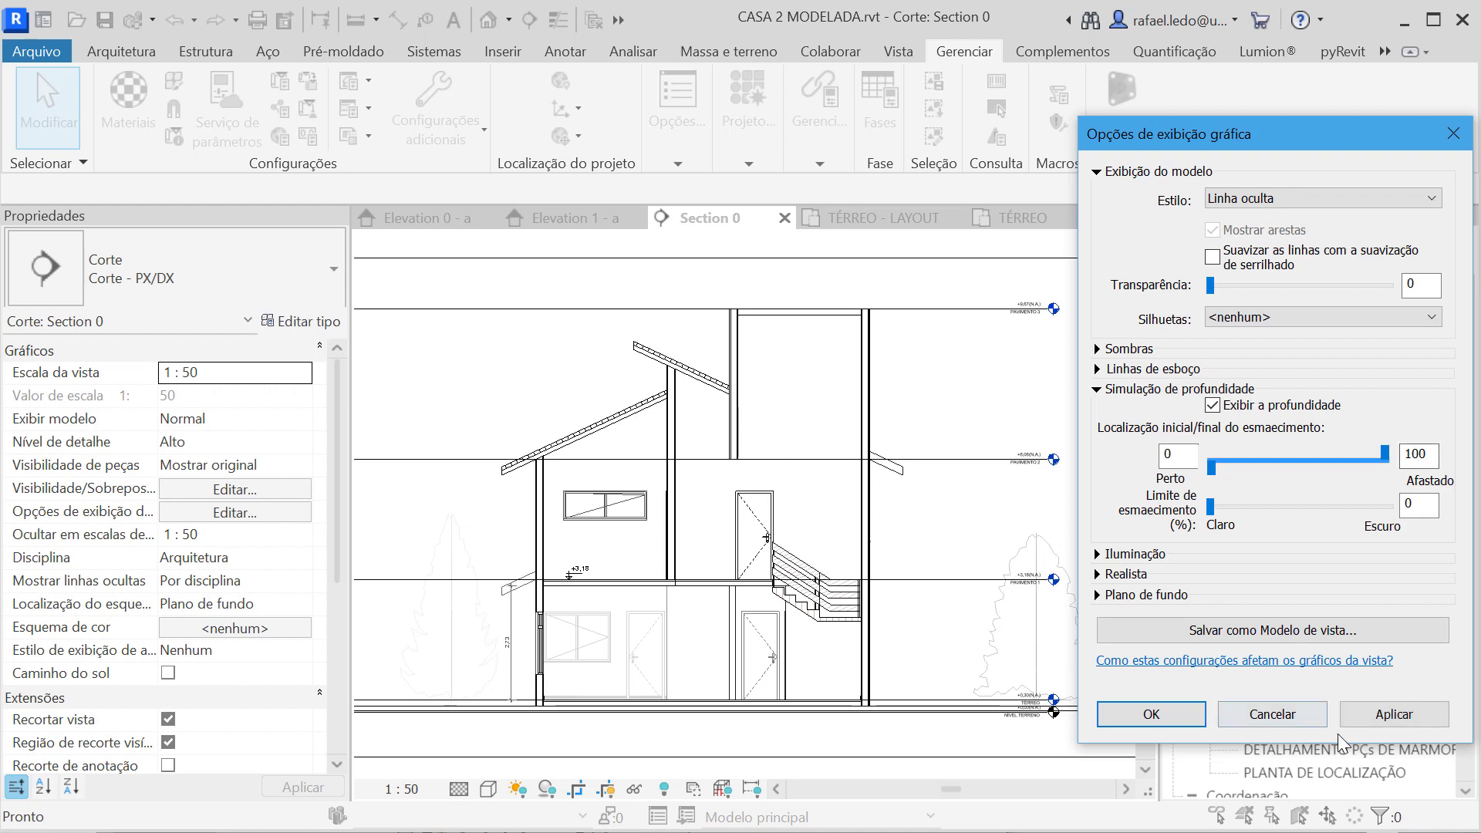
{"action": "left_click", "coordinate": [1172, 714]}
{"action": "scroll", "coordinate": [872, 531], "scroll_direction": "down", "scroll_amount": 5}
{"action": "scroll", "coordinate": [600, 651], "scroll_direction": "up", "scroll_amount": 1}
{"action": "scroll", "coordinate": [605, 660], "scroll_direction": "up", "scroll_amount": 1}
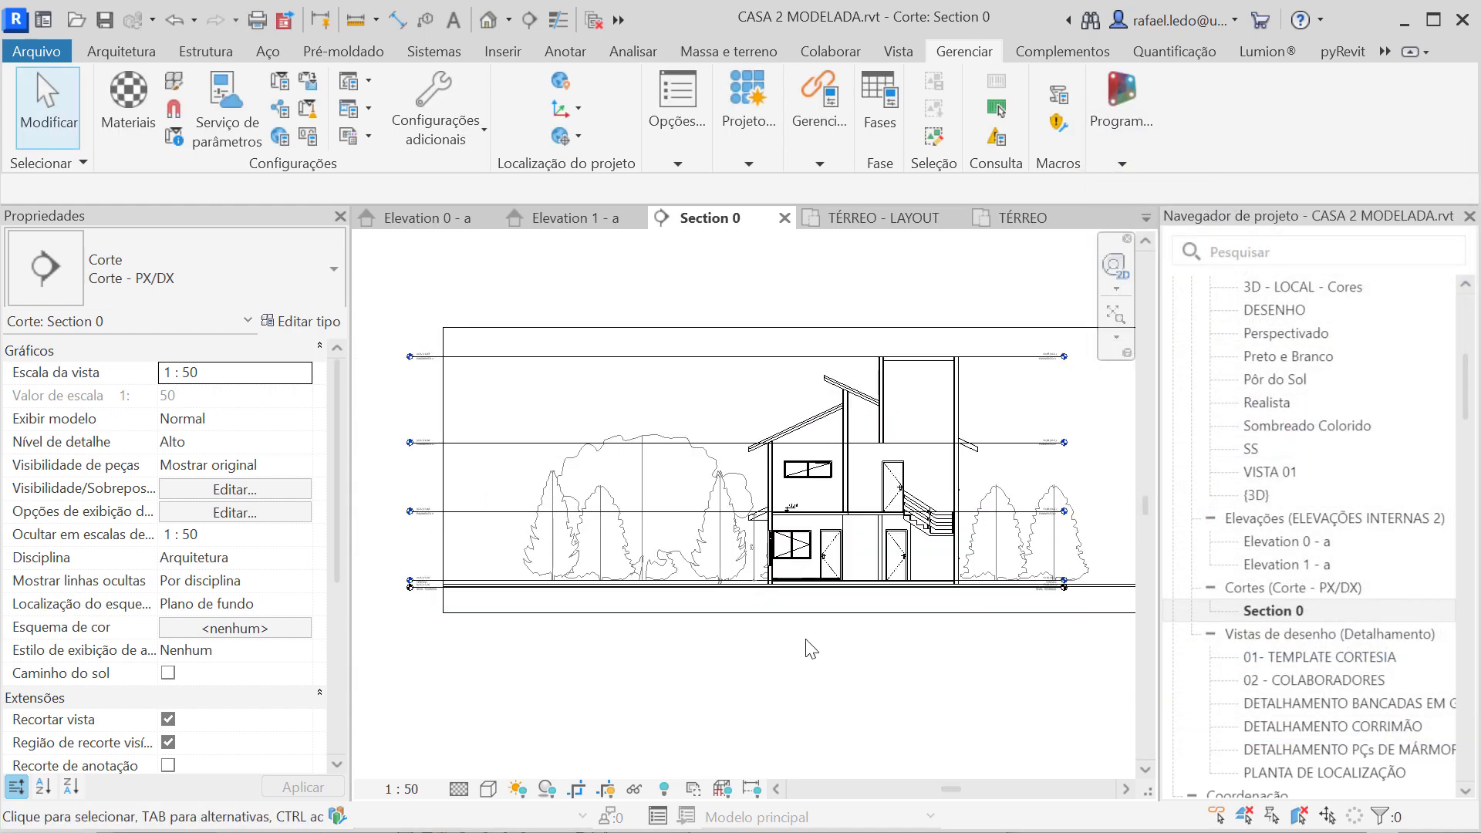
- Reopen Section 0's graphic display options with the depth cueing settings expanded and apply a far fade location of 62
{"action": "left_click", "coordinate": [488, 788]}
{"action": "left_click", "coordinate": [561, 616]}
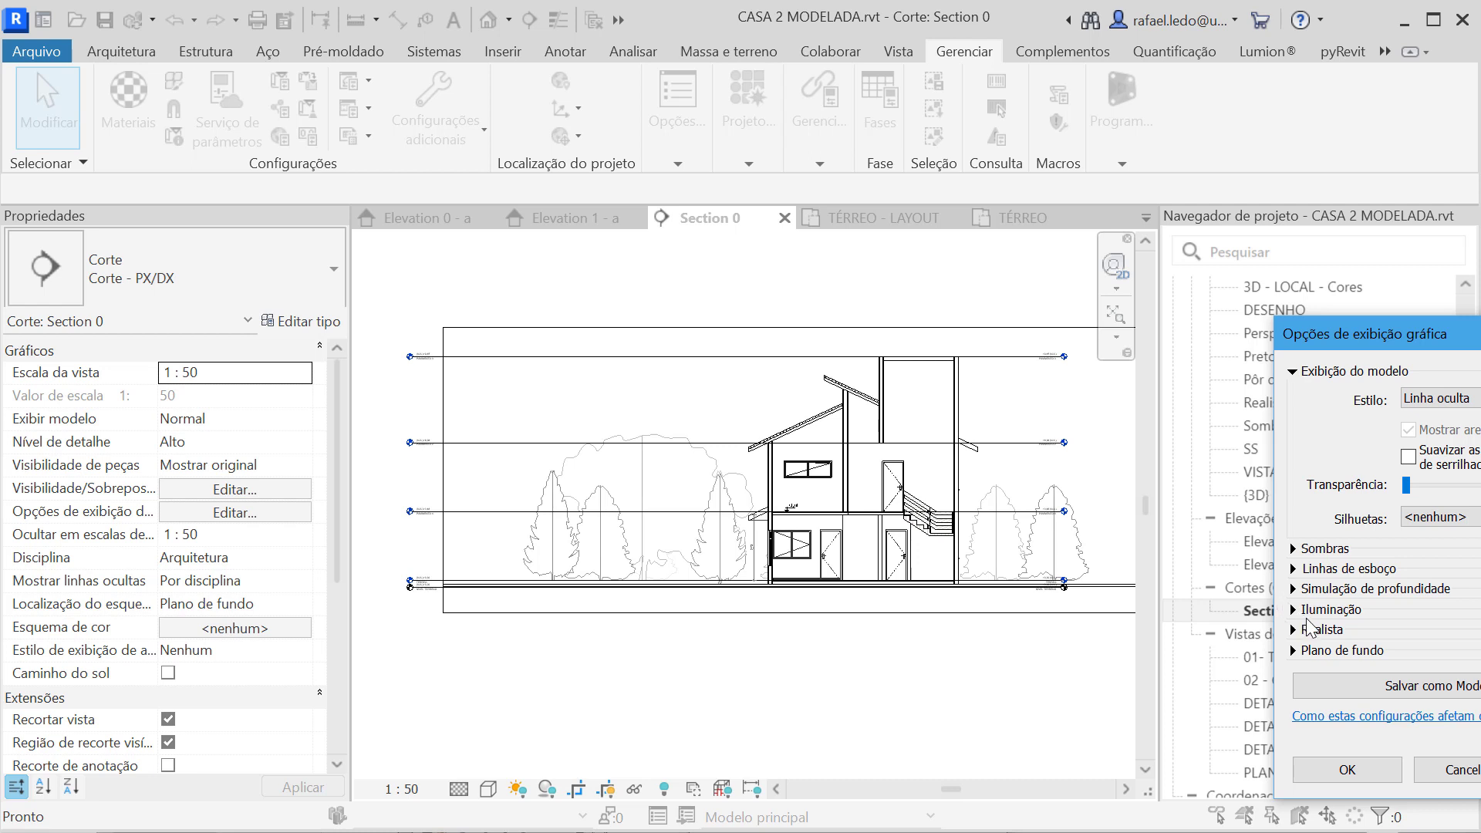
{"action": "left_click", "coordinate": [1294, 590]}
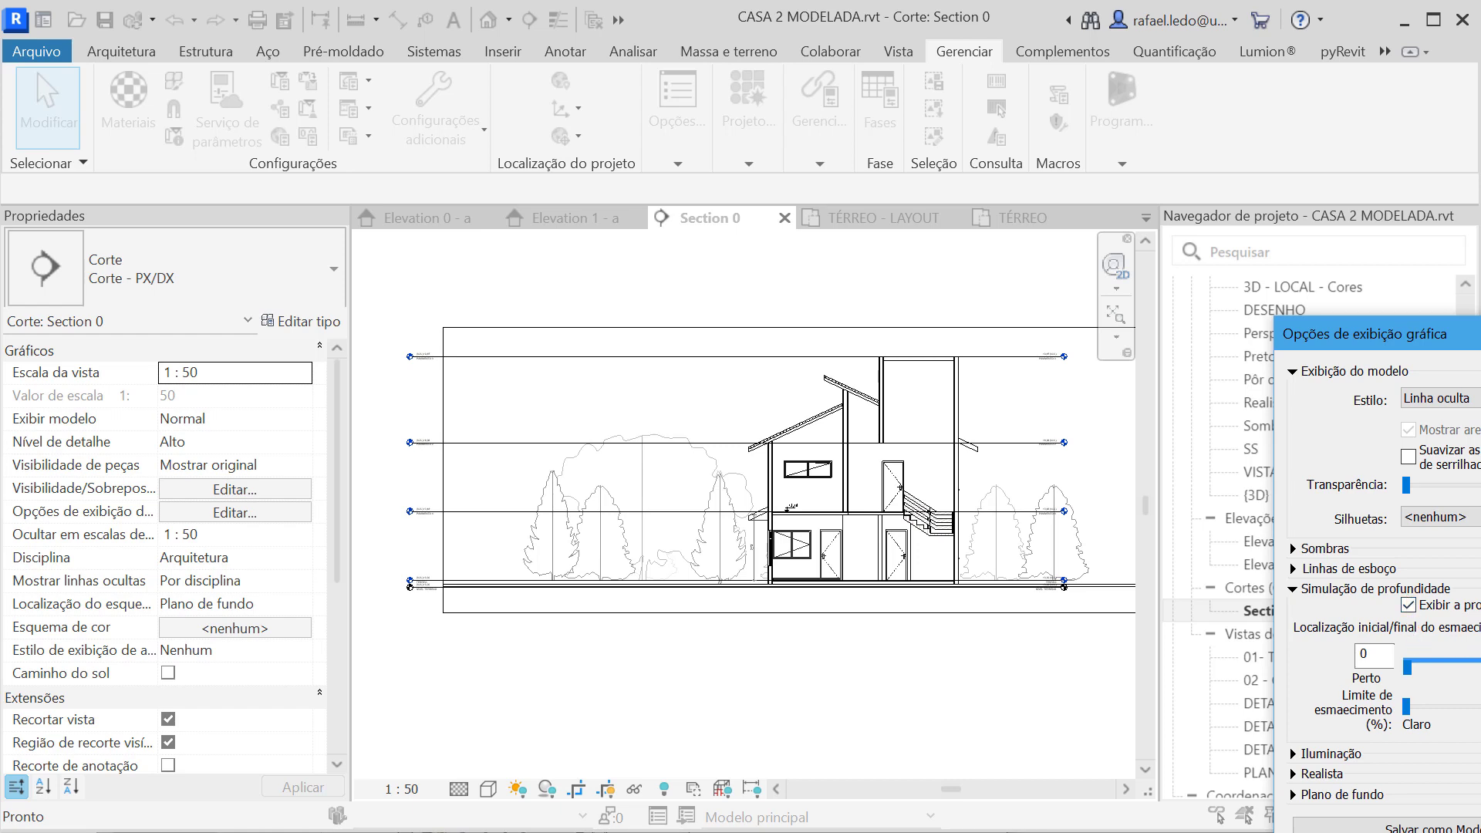
{"action": "left_click_drag", "start_coordinate": [1362, 340], "coordinate": [974, 255]}
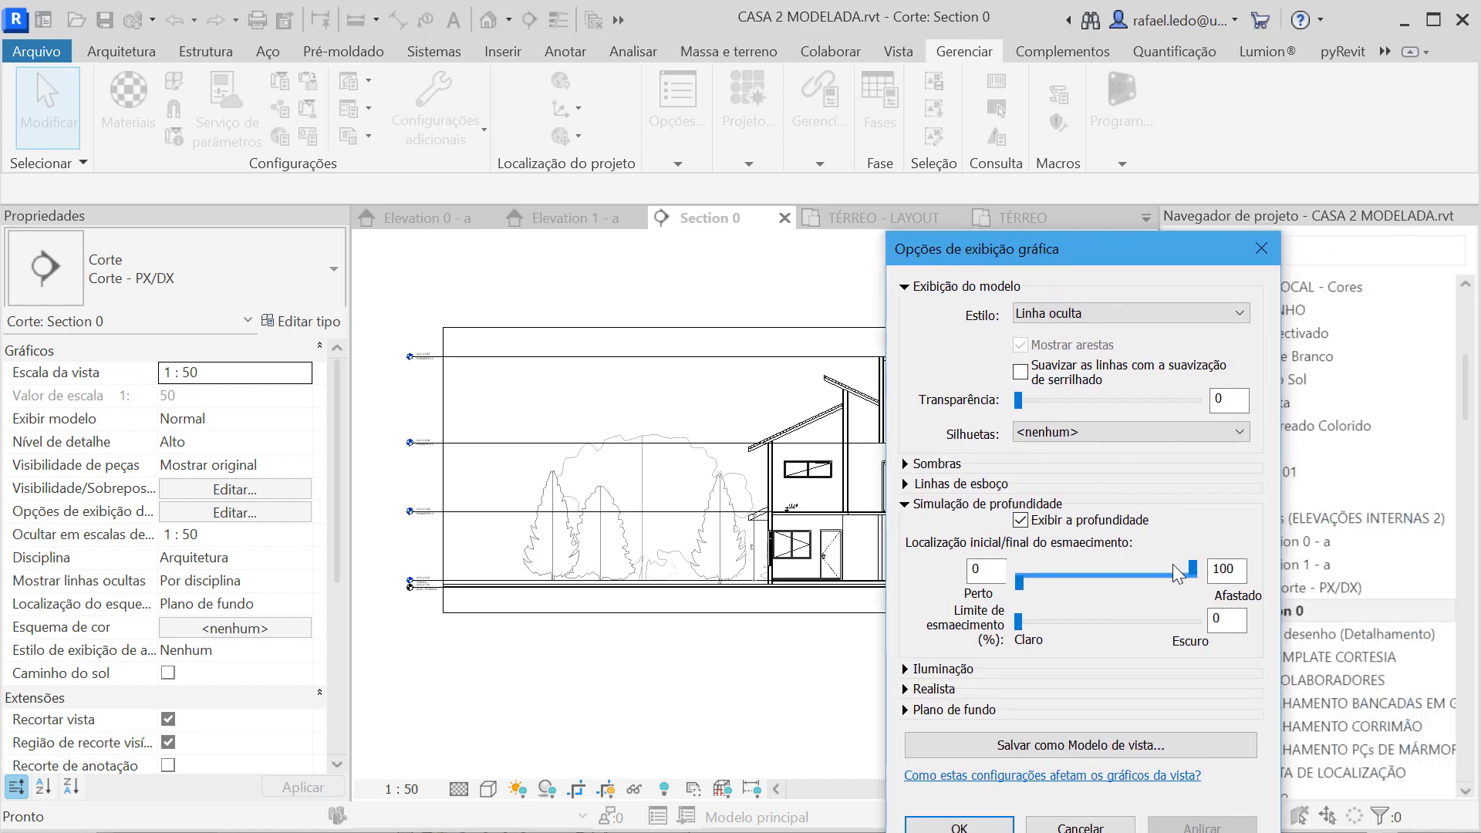
{"action": "left_click_drag", "start_coordinate": [1192, 572], "coordinate": [1165, 572]}
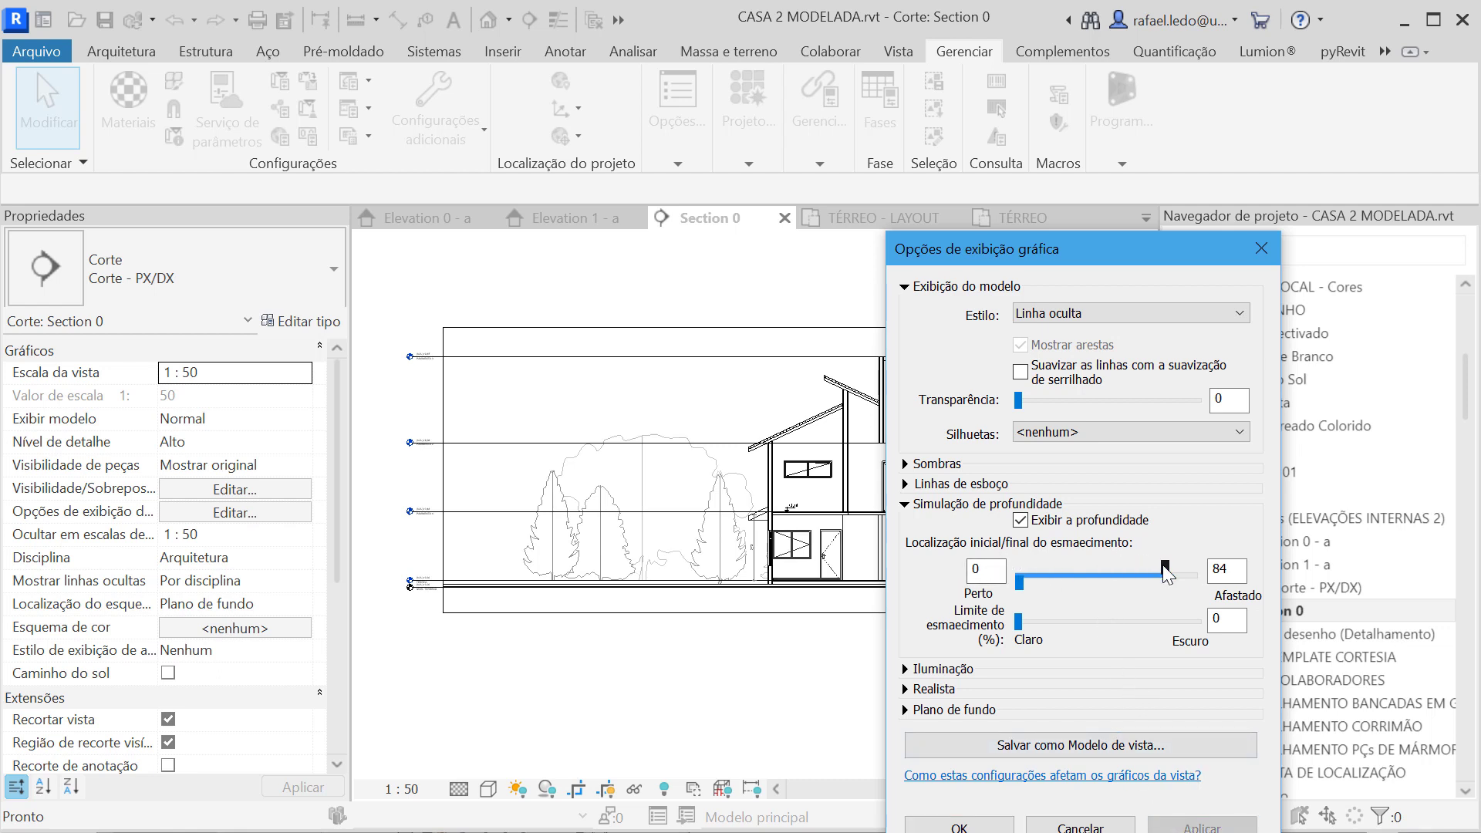
{"action": "left_click", "coordinate": [1136, 576]}
{"action": "left_click_drag", "start_coordinate": [1131, 571], "coordinate": [1127, 572]}
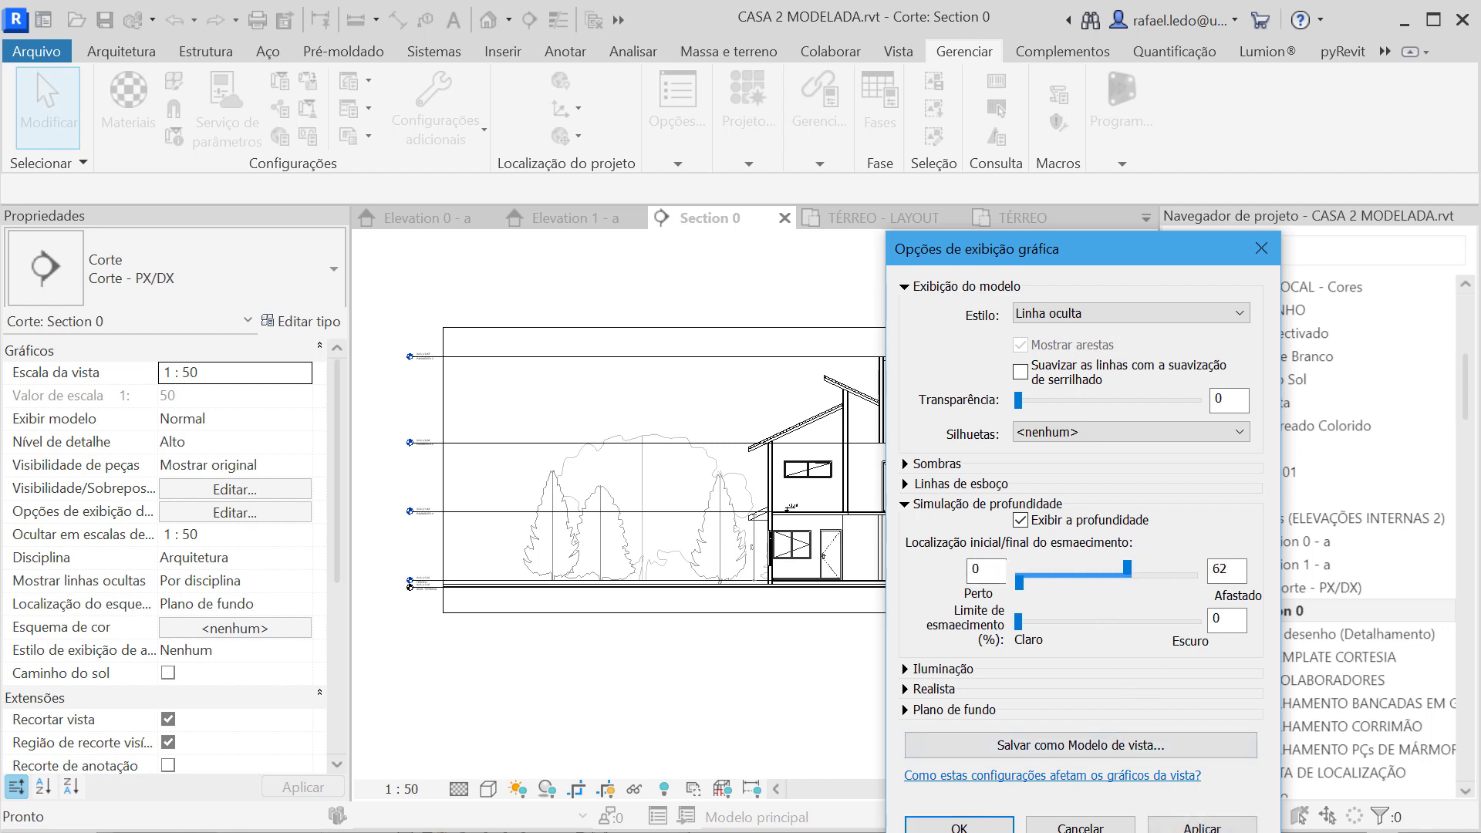
{"action": "left_click", "coordinate": [1211, 823]}
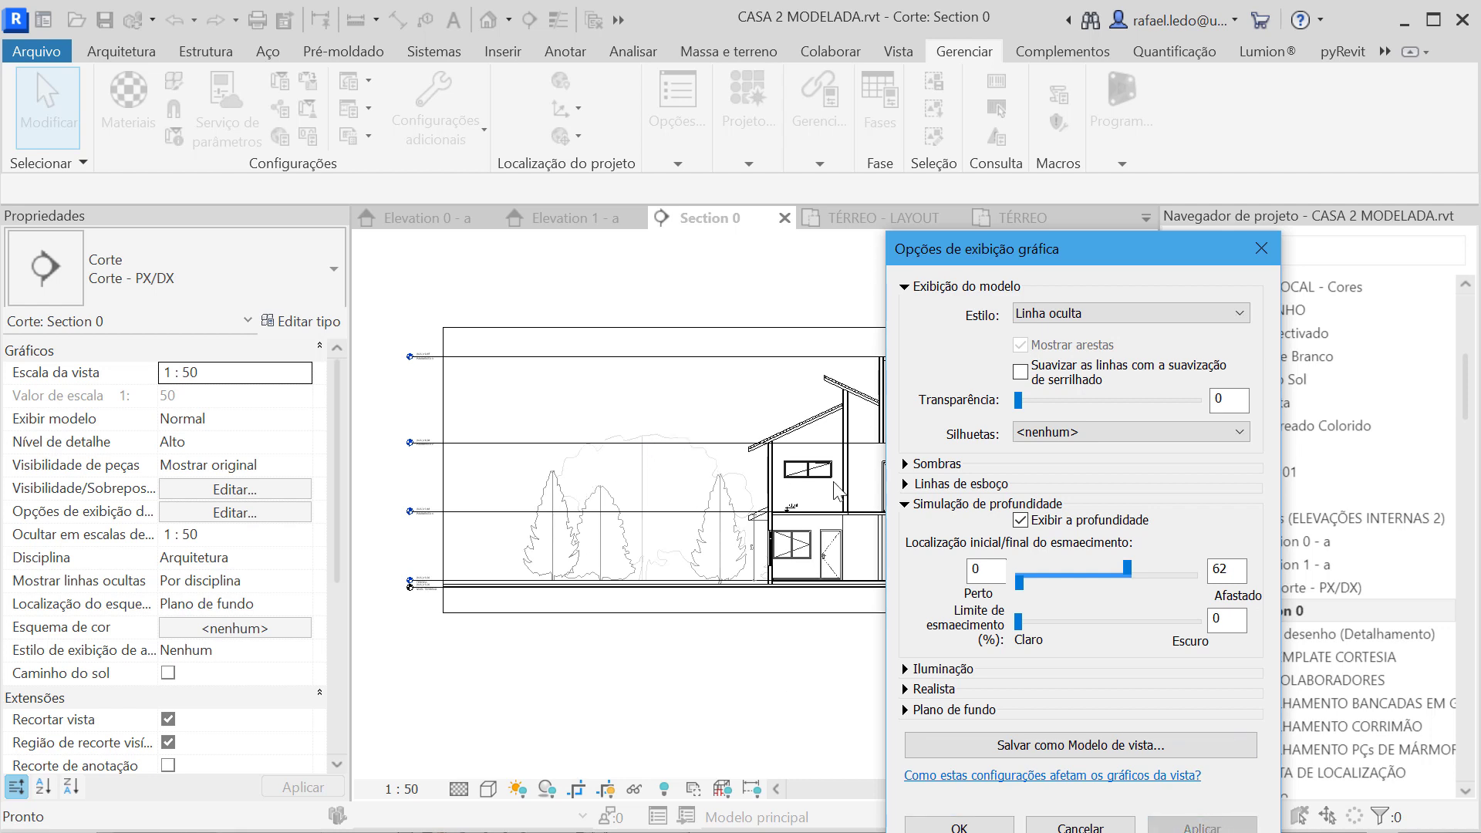
- Apply a far fade location of 53 to the depth cueing, and lower it further to 35
{"action": "left_click_drag", "start_coordinate": [1127, 571], "coordinate": [1111, 574]}
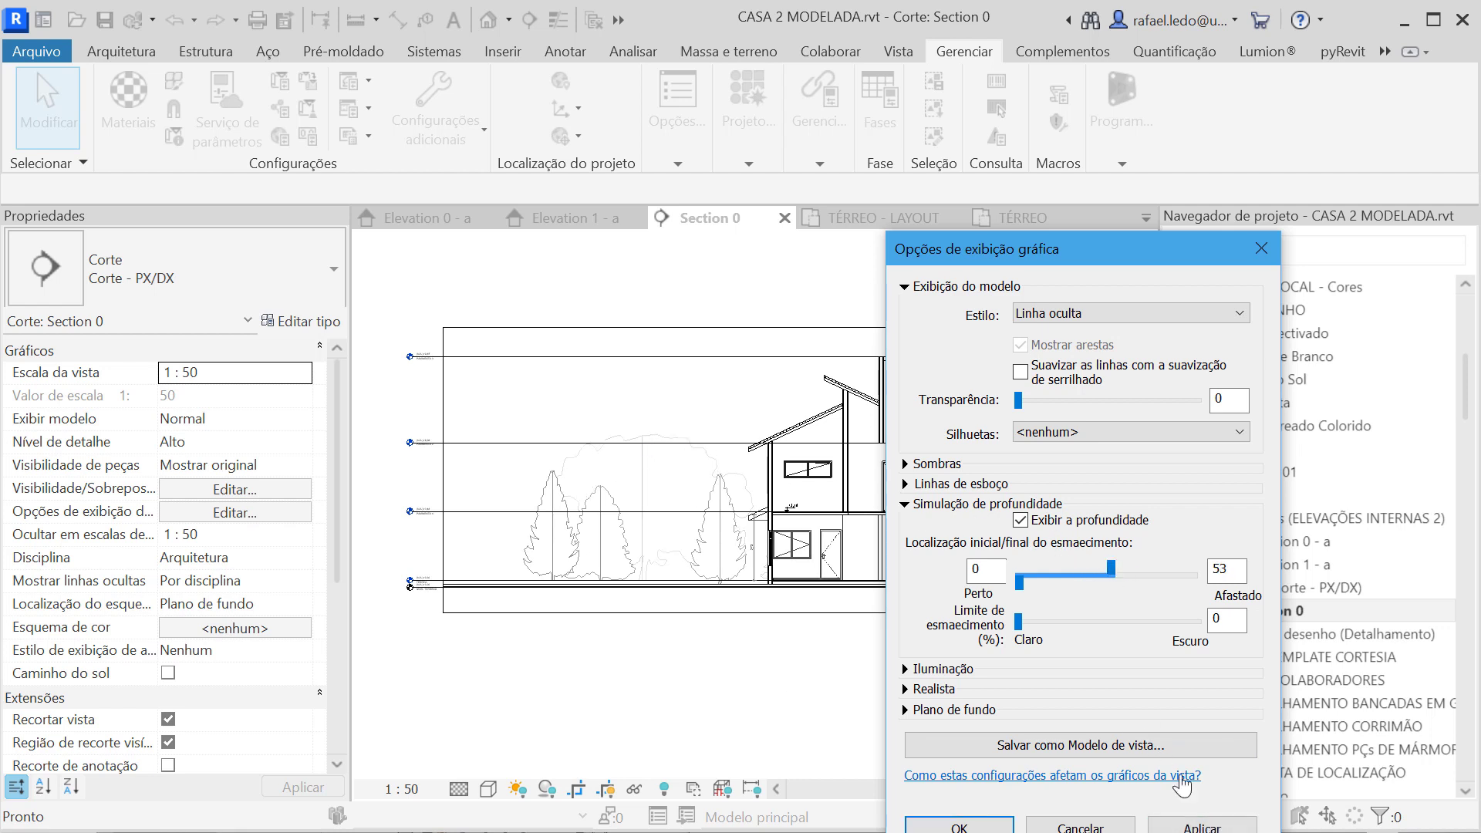
{"action": "left_click", "coordinate": [1202, 825]}
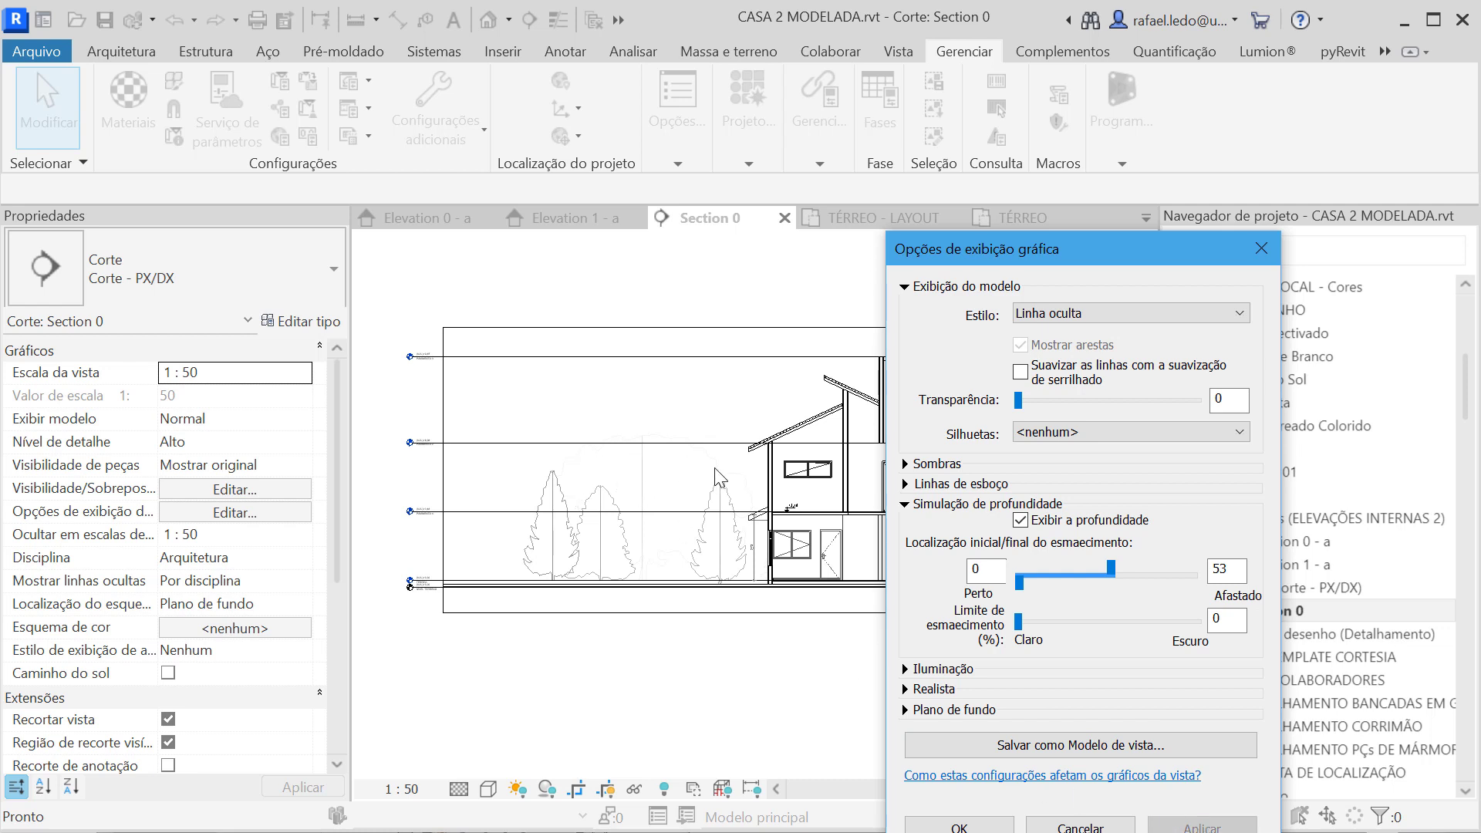
{"action": "left_click_drag", "start_coordinate": [1111, 572], "coordinate": [1080, 571]}
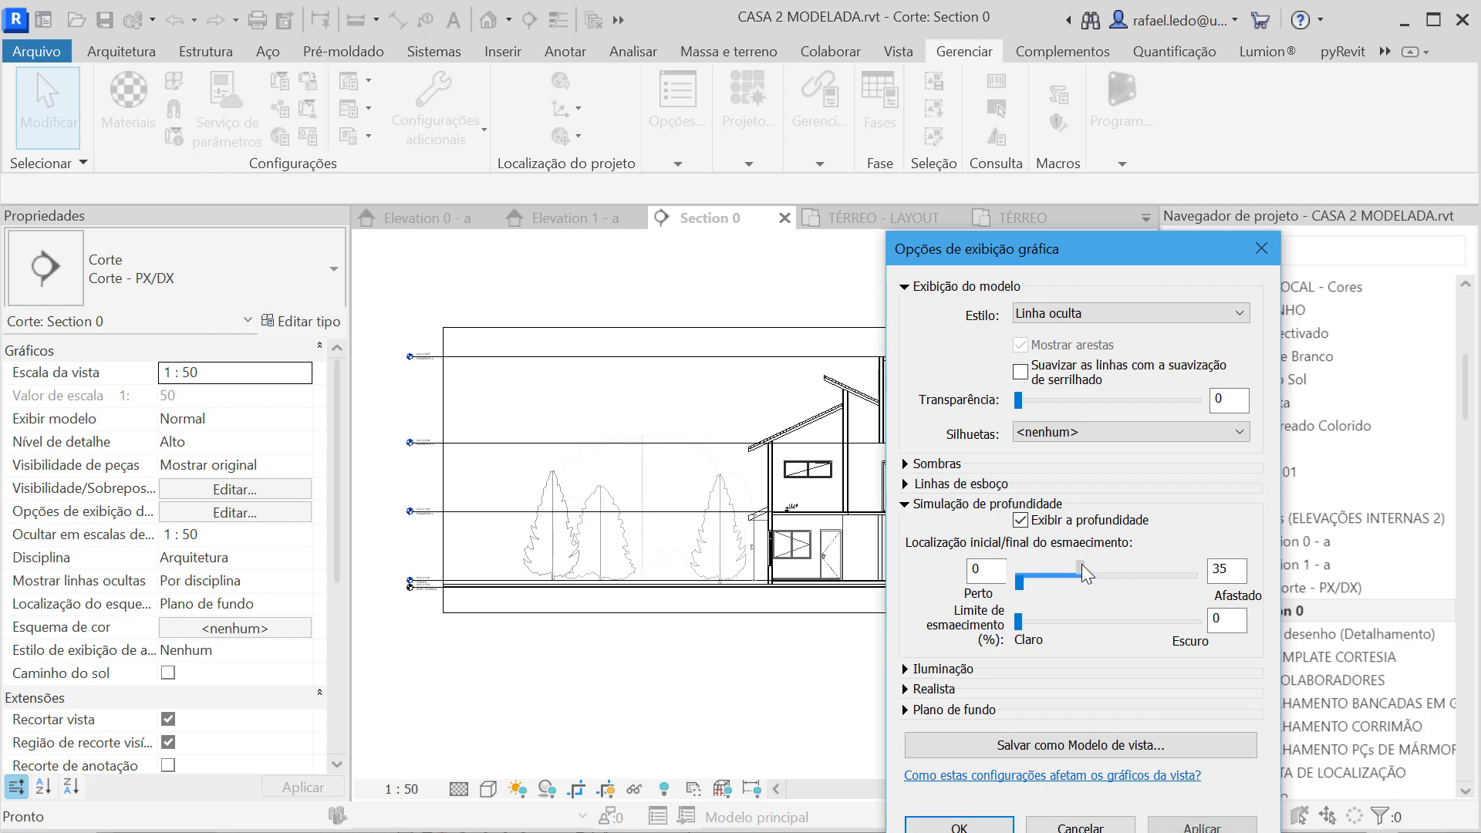
{"action": "left_click", "coordinate": [1202, 826]}
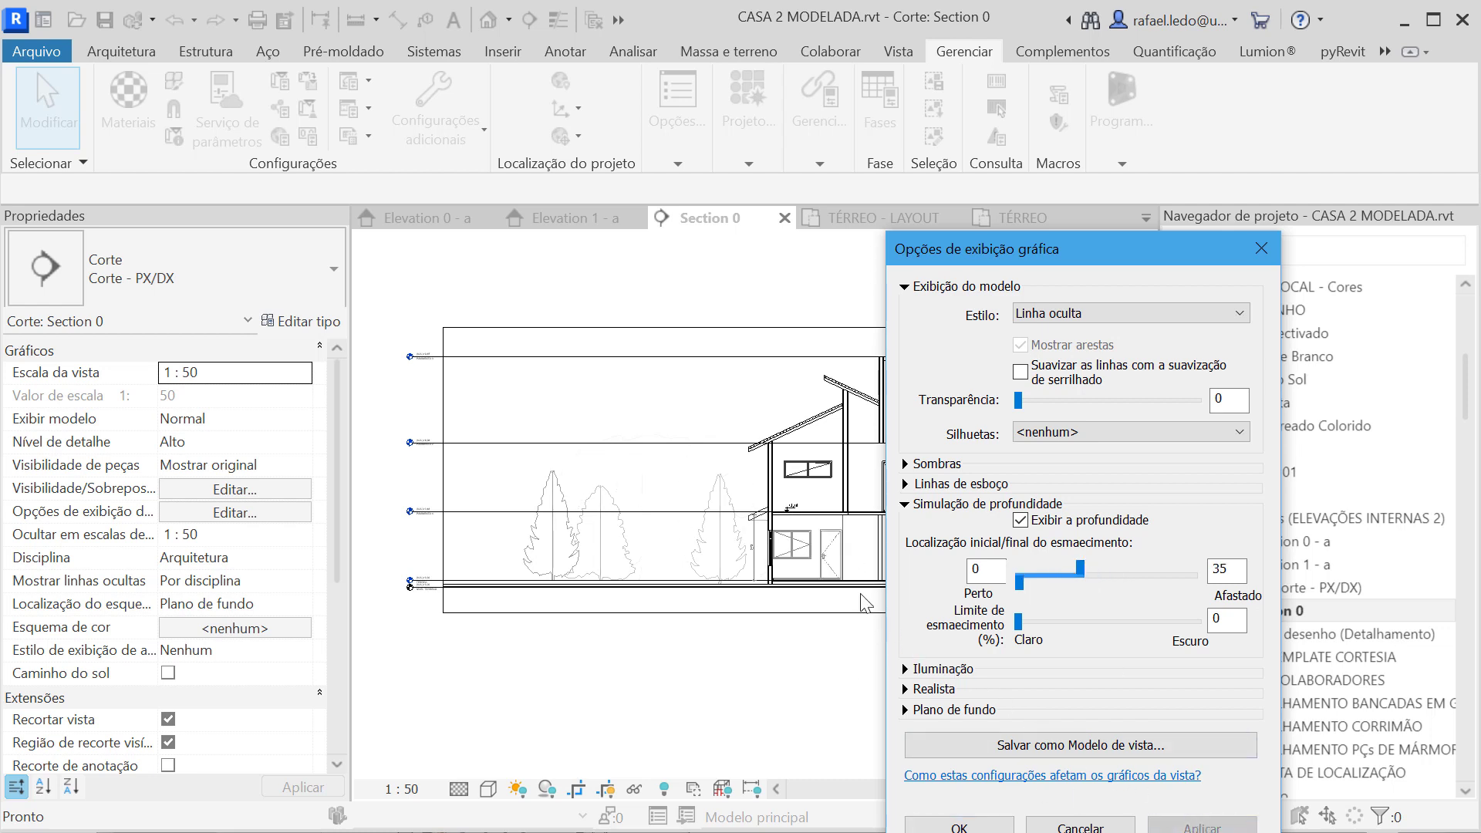